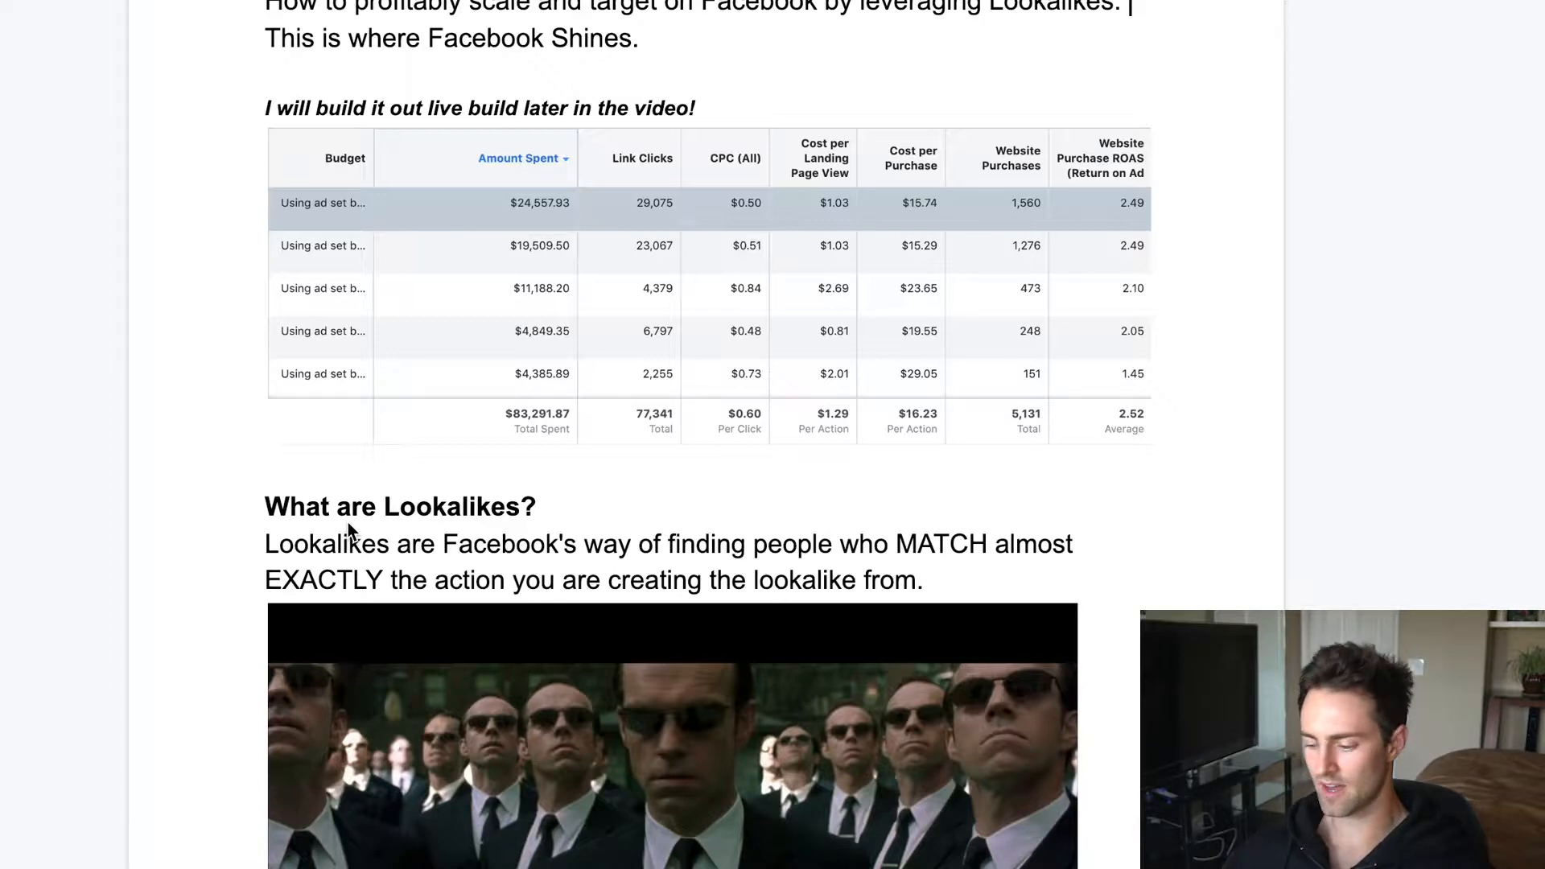
- Read the document's notes on what lookalikes are, their two super powers, and the funnel points they can be created from
scroll(700, 631, down, 3)
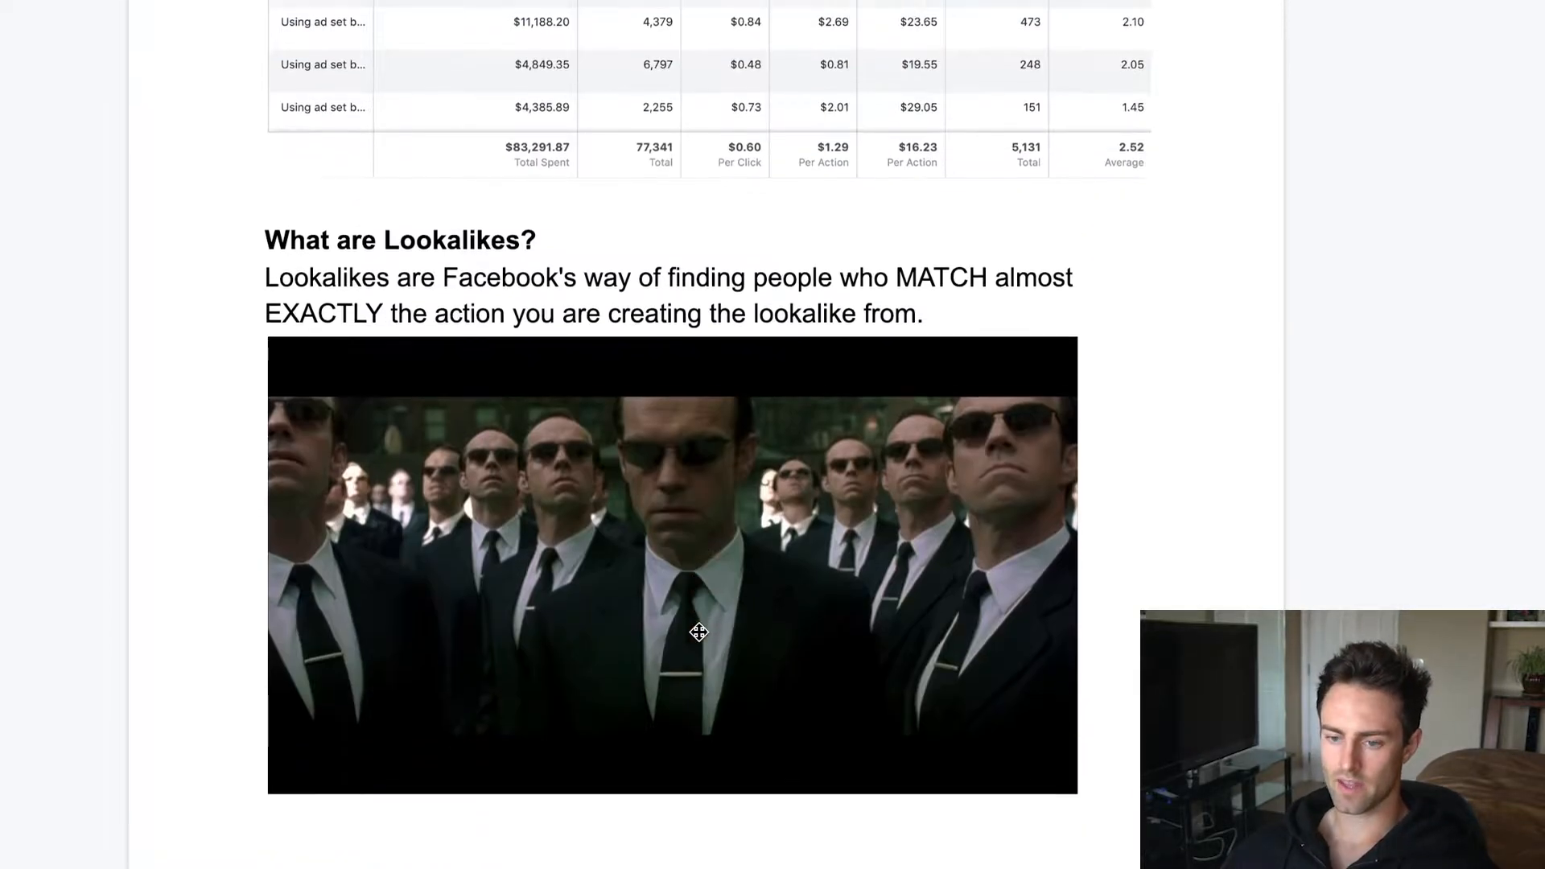
scroll(708, 463, down, 4)
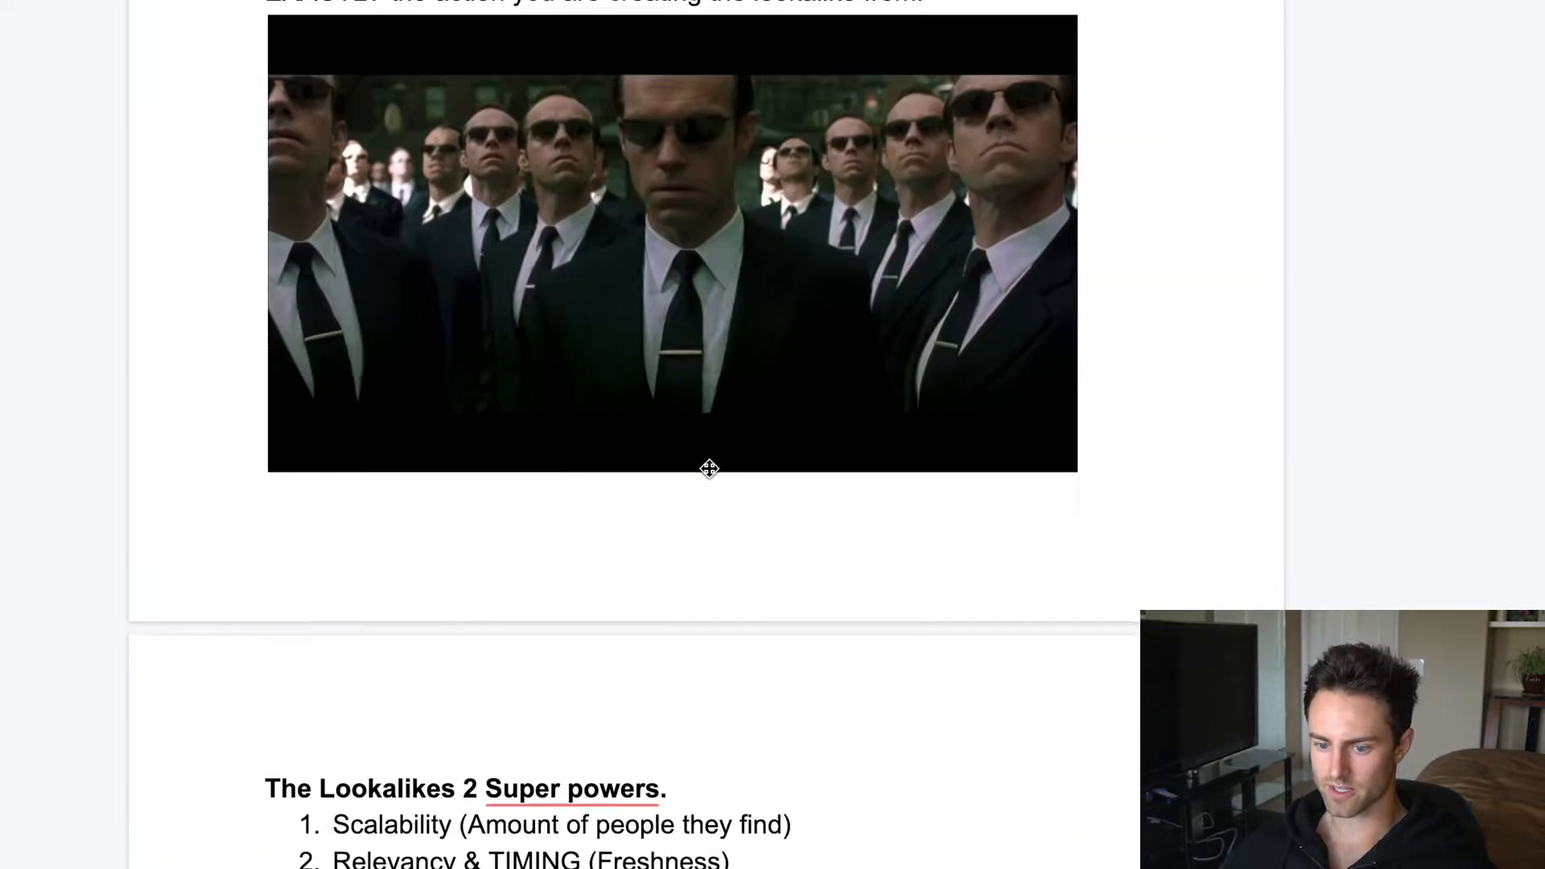
scroll(747, 602, down, 2)
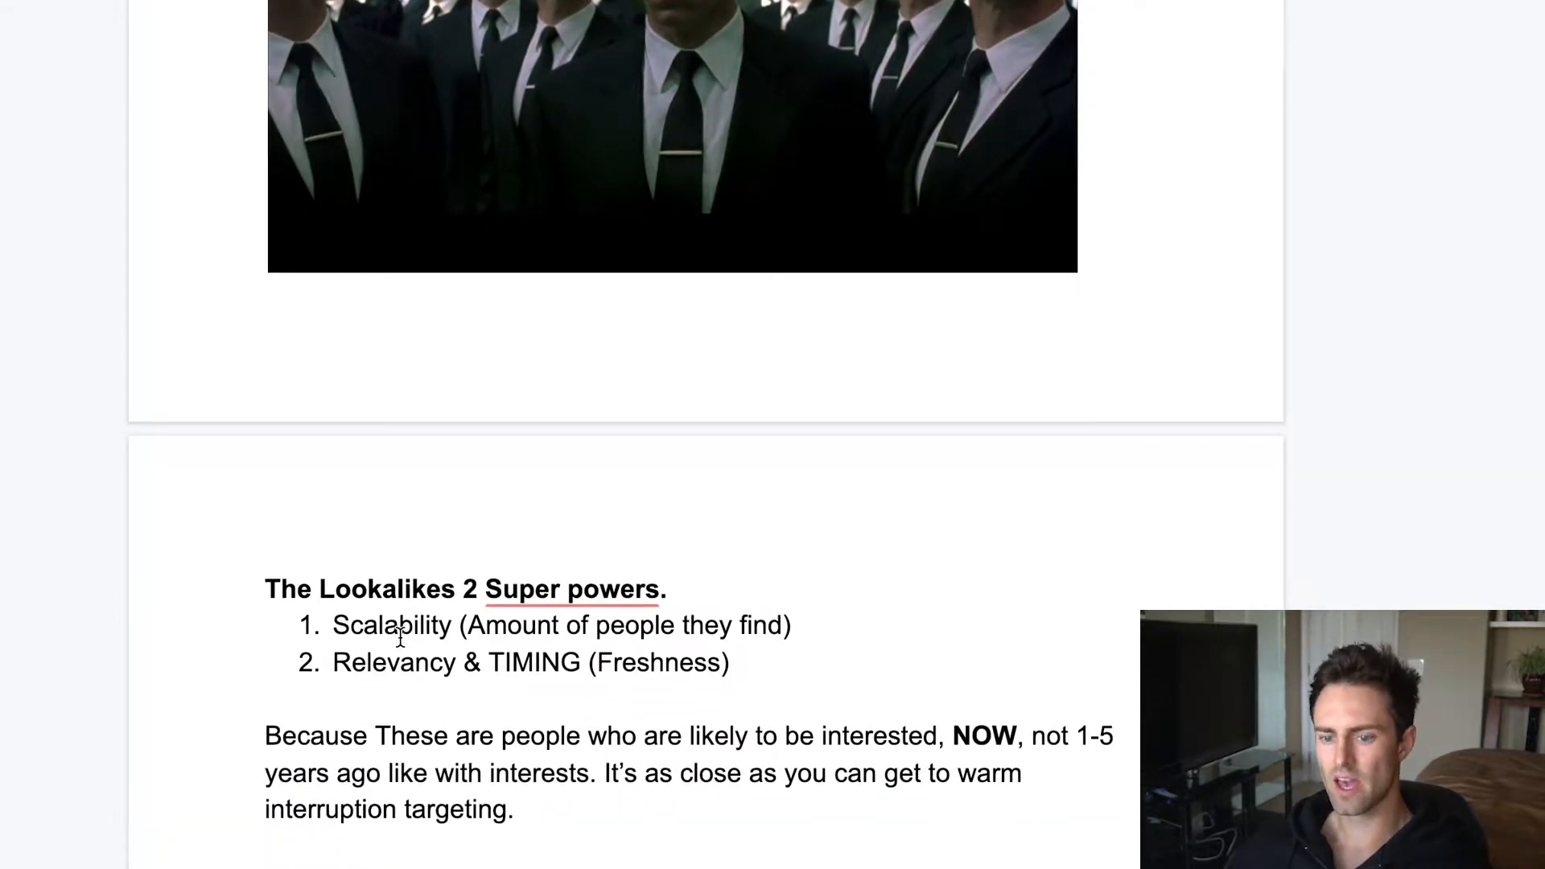
double_click(367, 625)
click(420, 626)
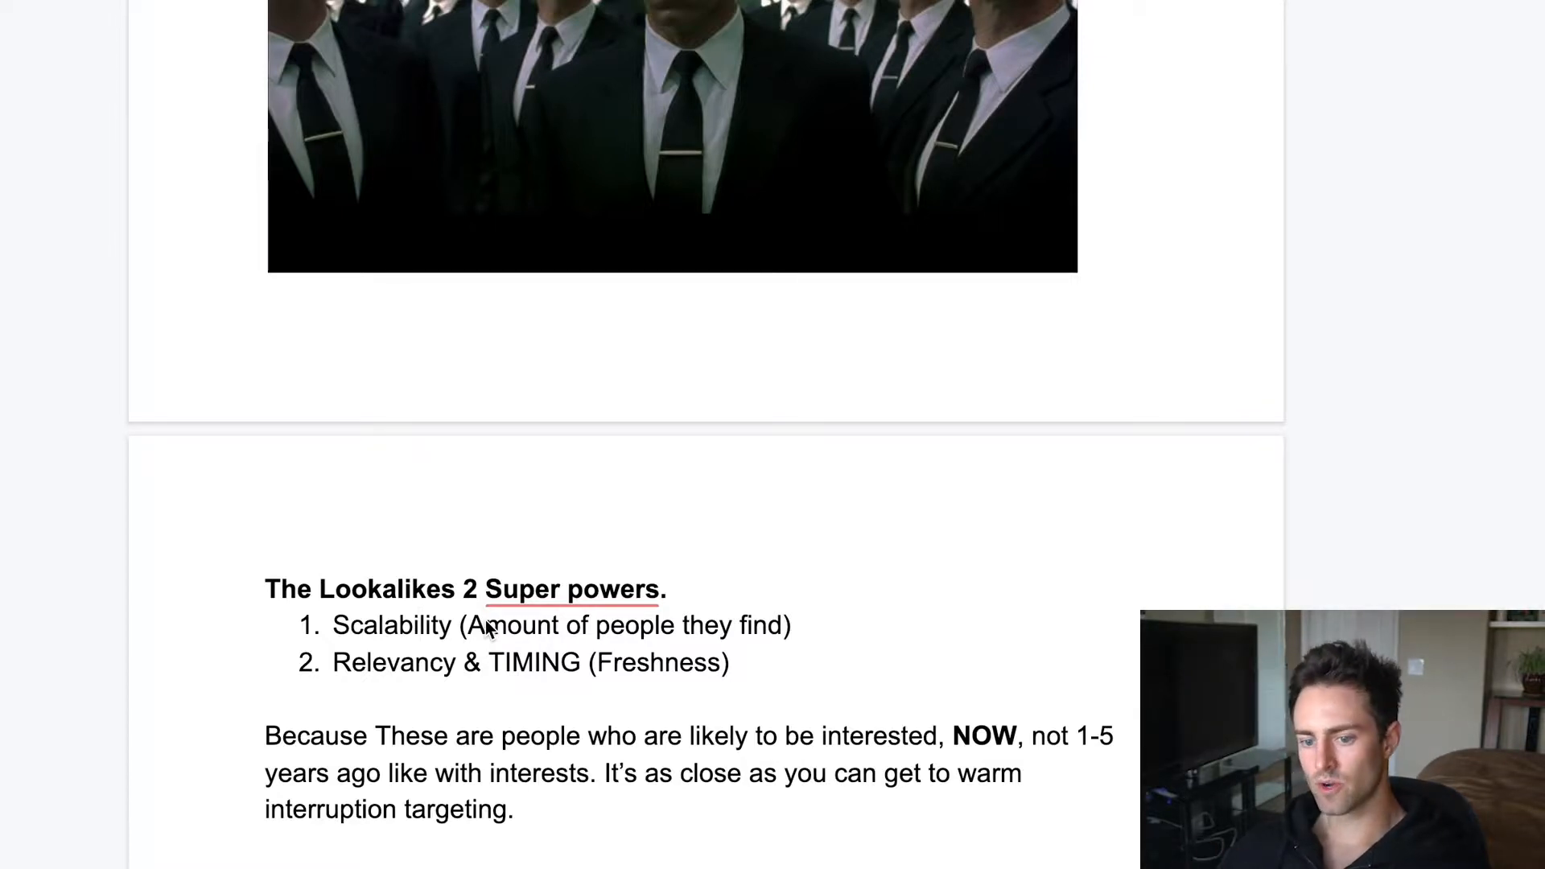
drag(366, 675, 545, 666)
click(542, 663)
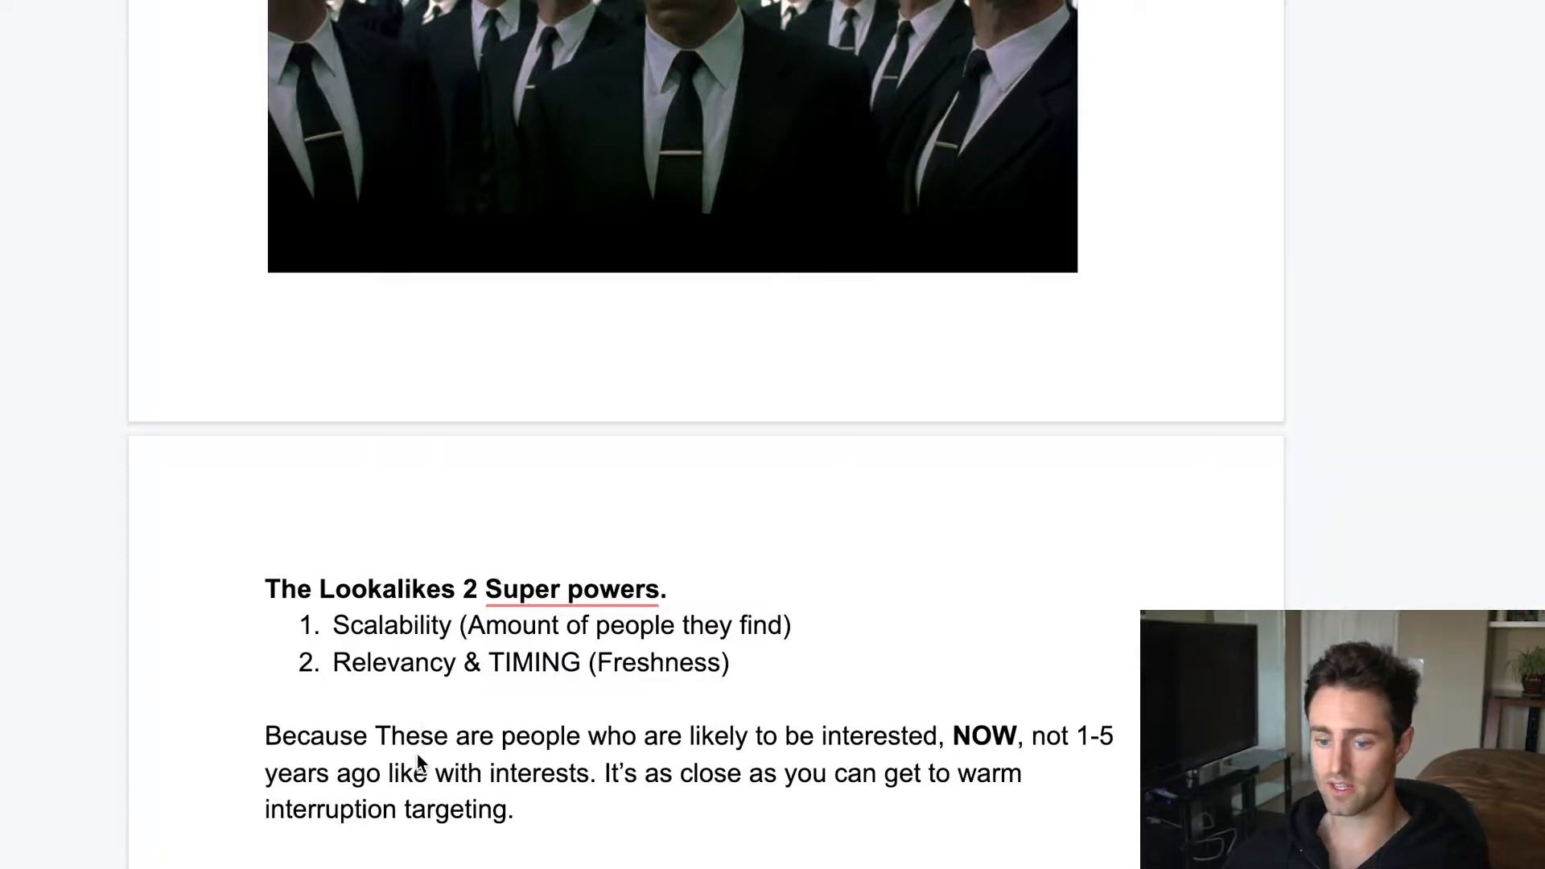
scroll(458, 789, down, 4)
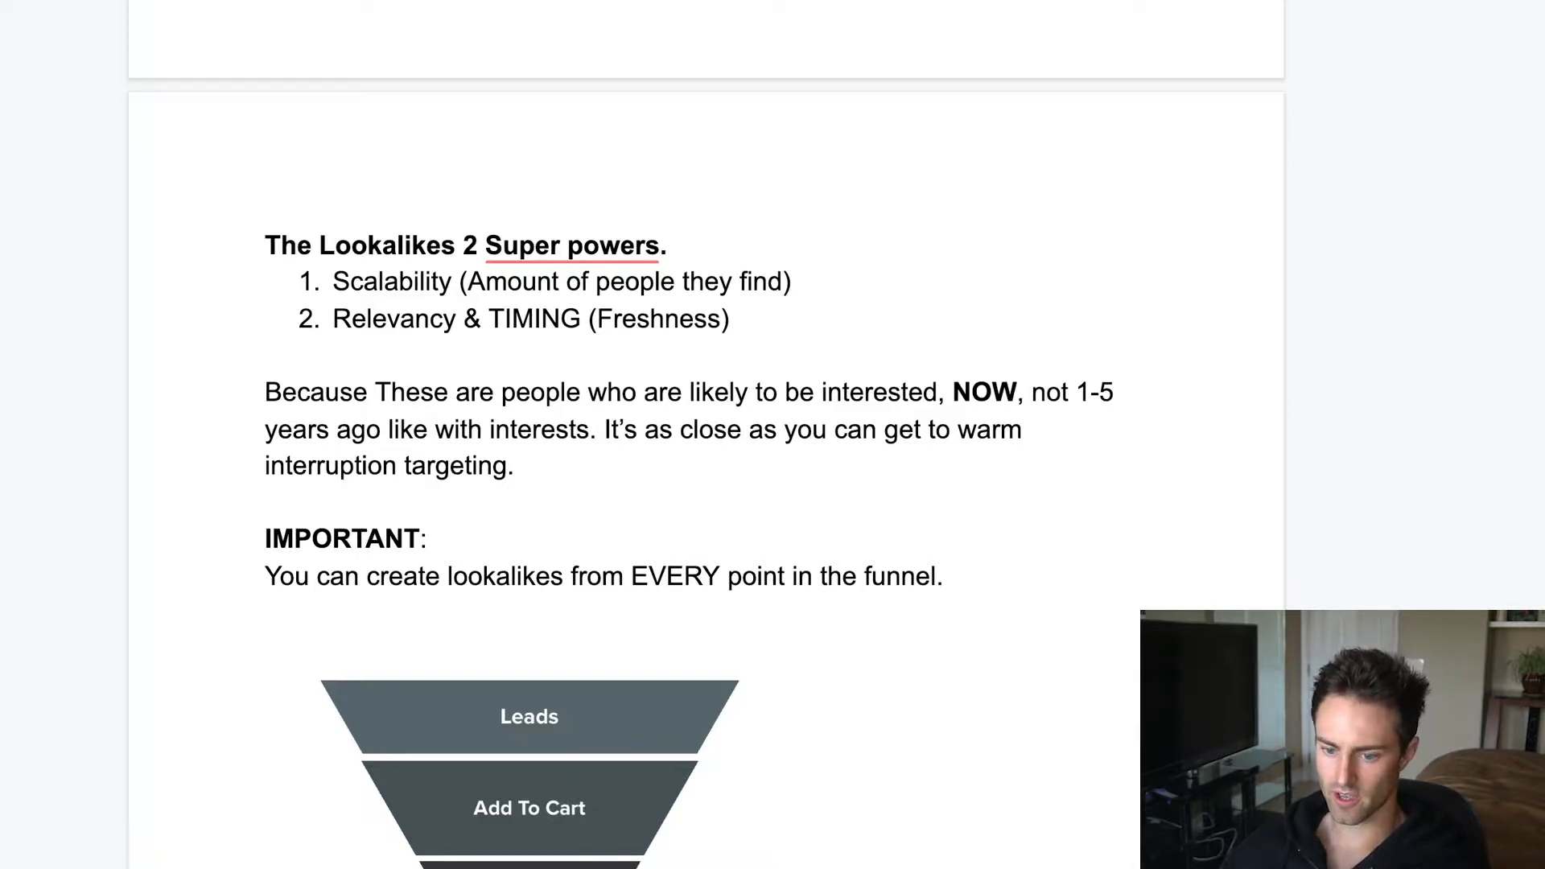
scroll(593, 752, down, 4)
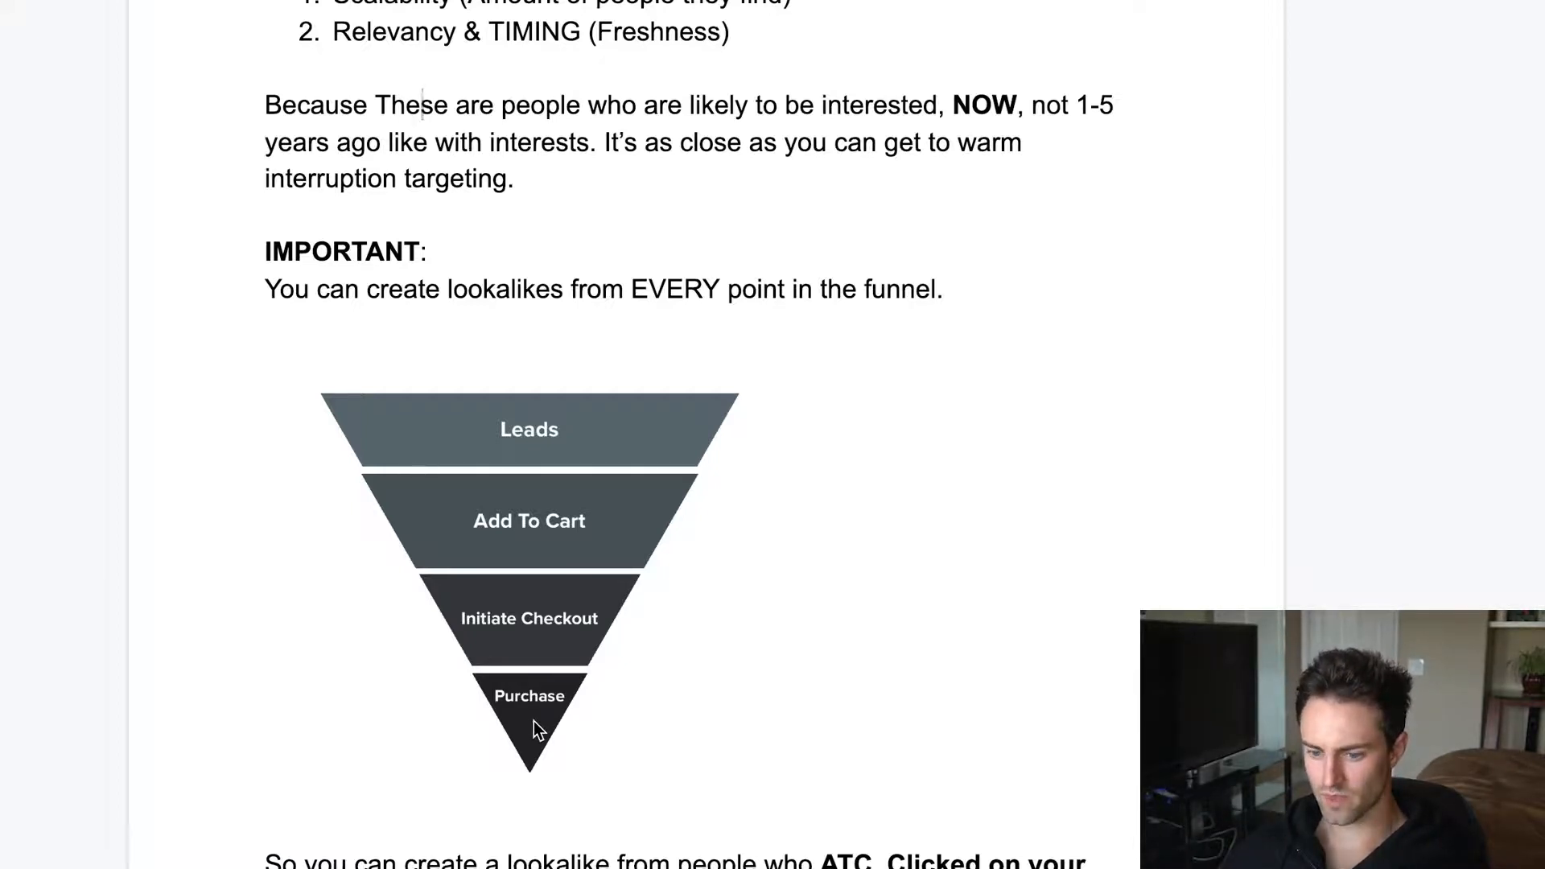
scroll(753, 824, down, 3)
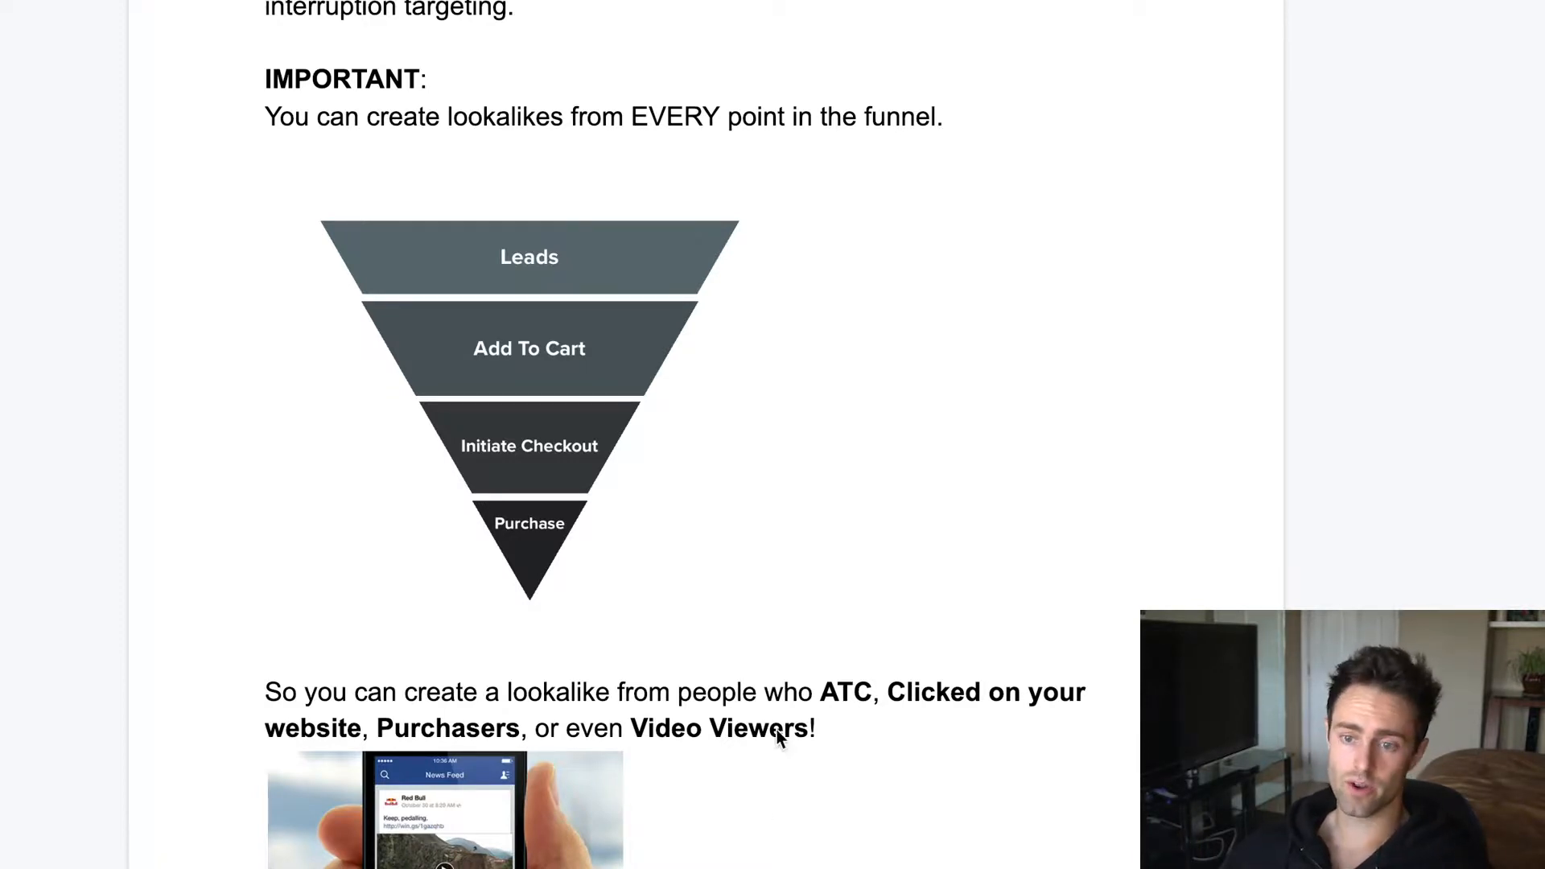
scroll(728, 692, up, 7)
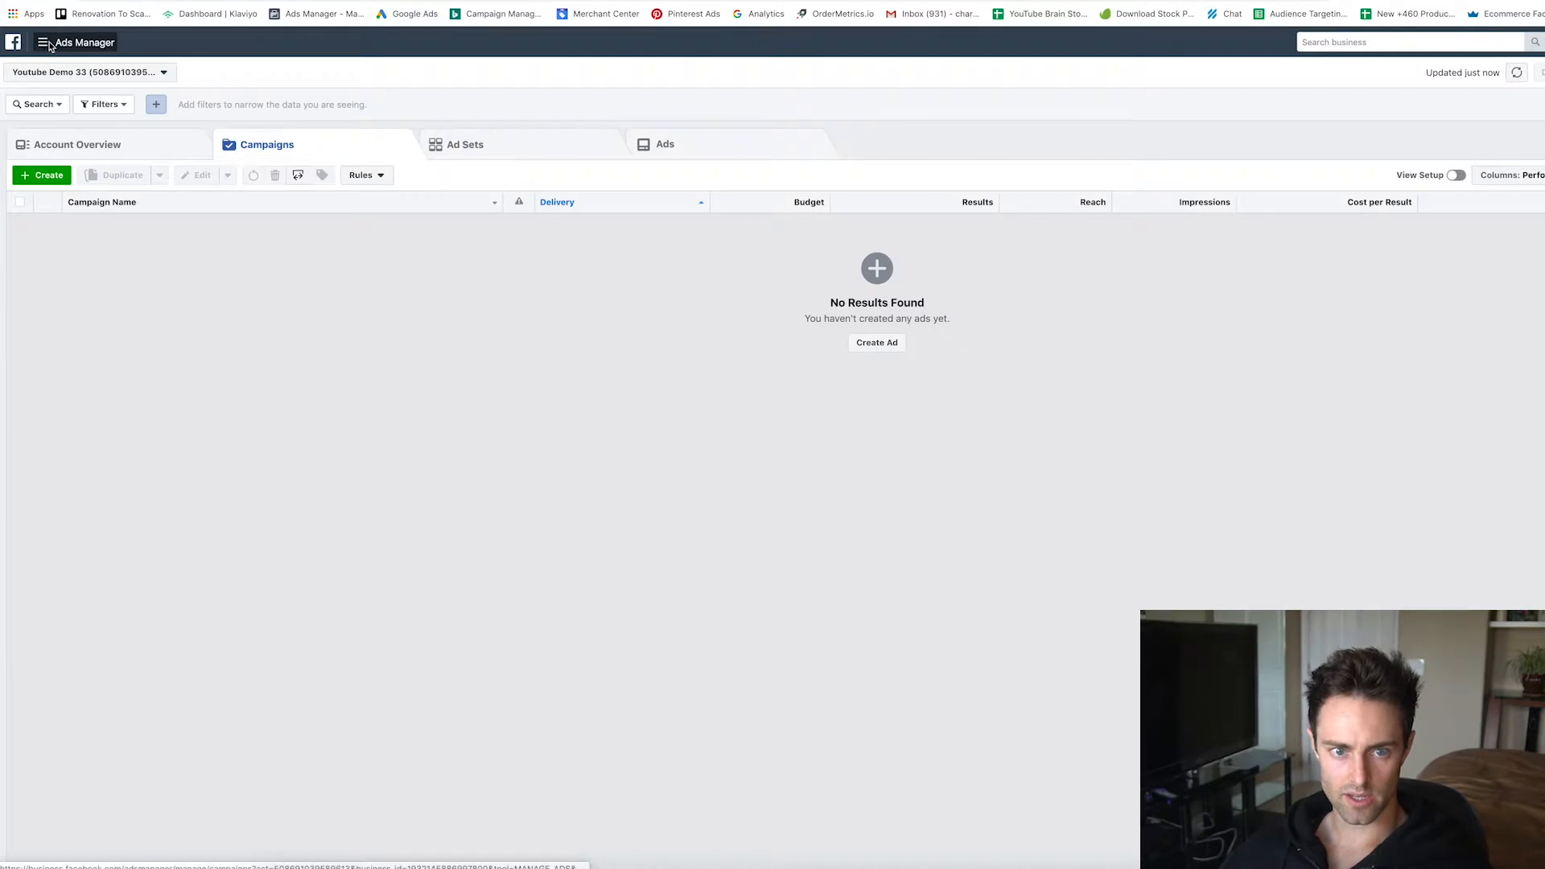
- Open the Audiences page of the Youtube Demo 33 ad account from the full list of tools
click(44, 43)
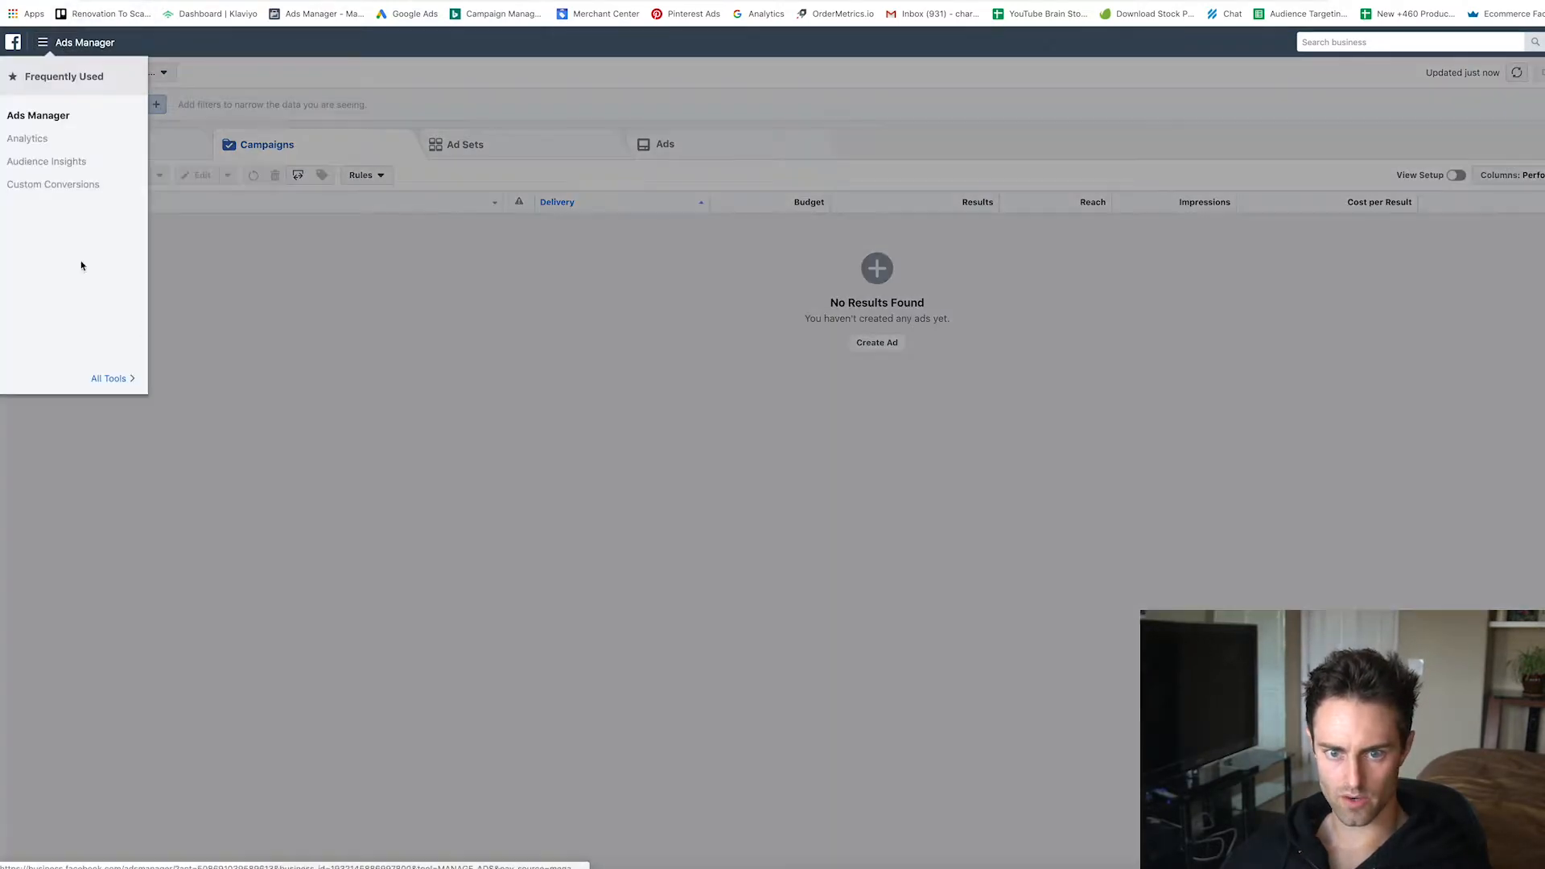
click(87, 384)
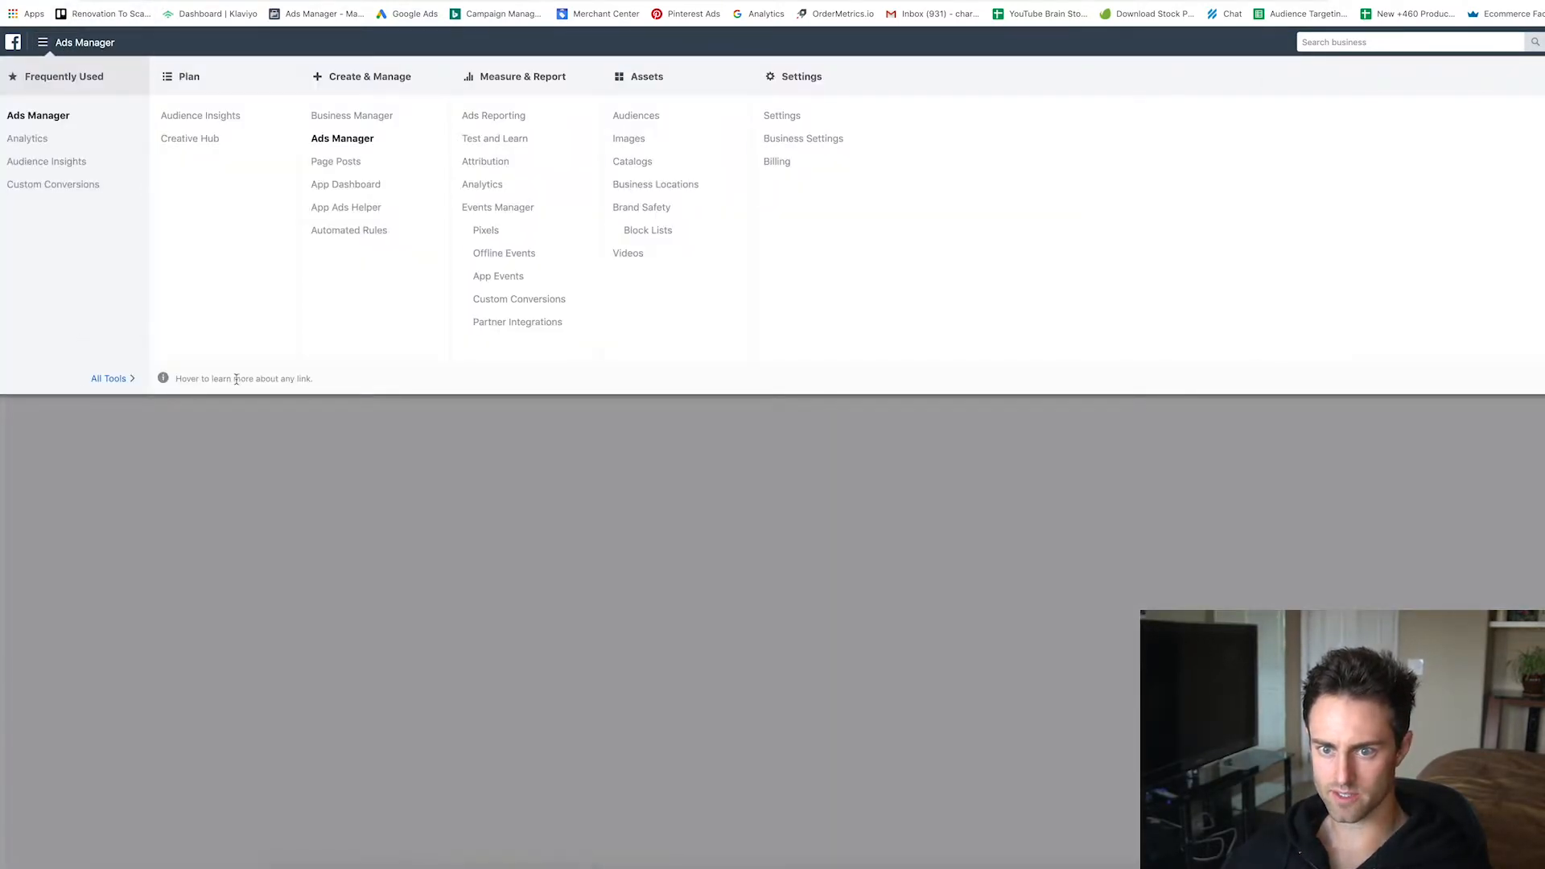
click(650, 121)
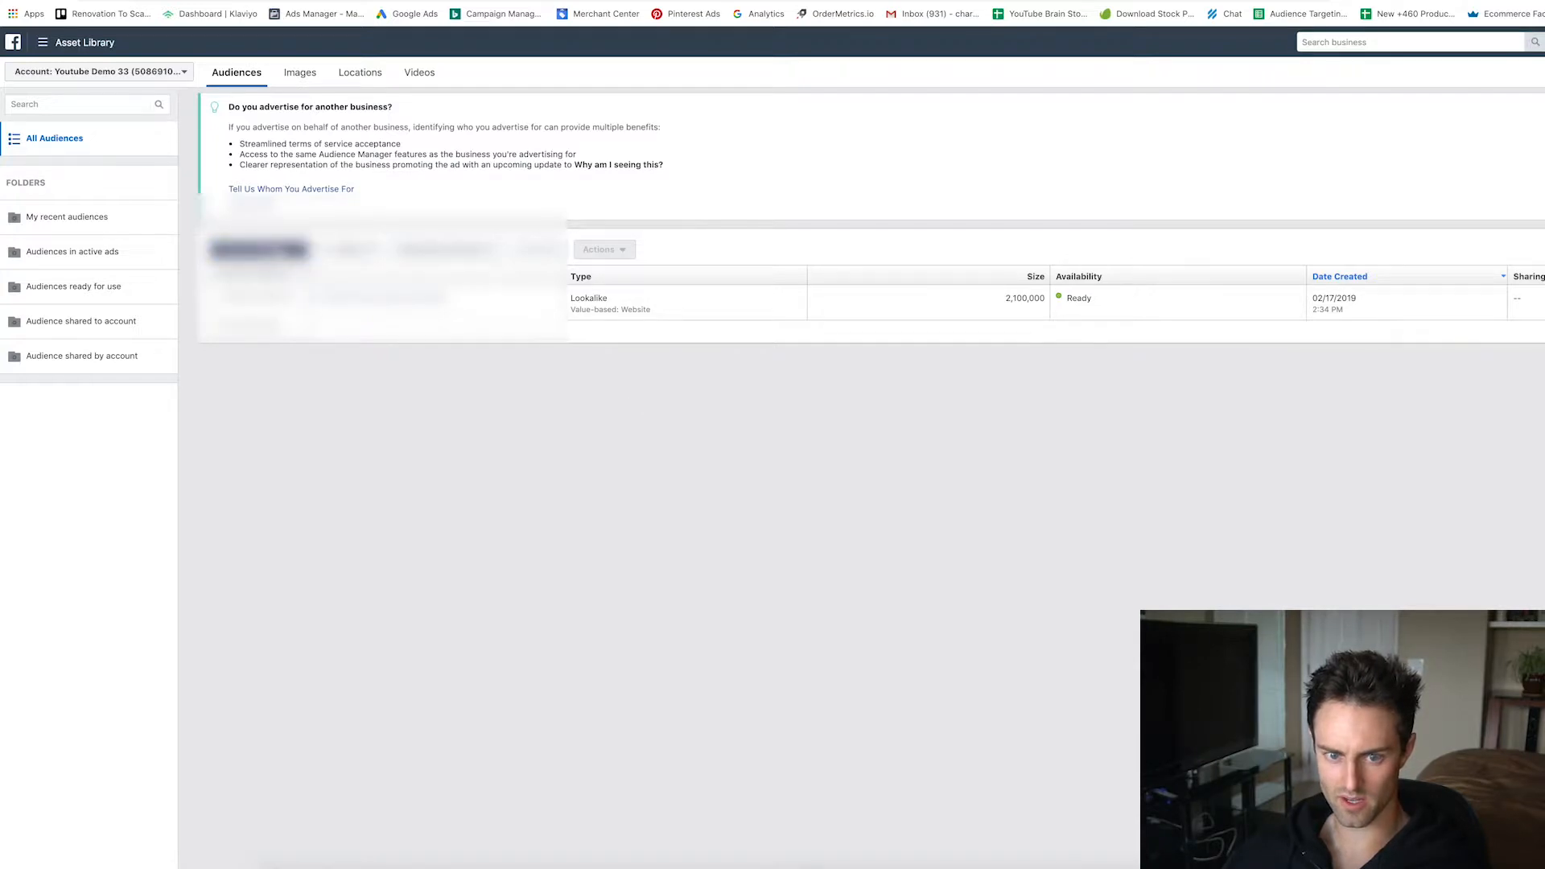
- Start a new lookalike audience and choose an existing value-based source for it
click(270, 278)
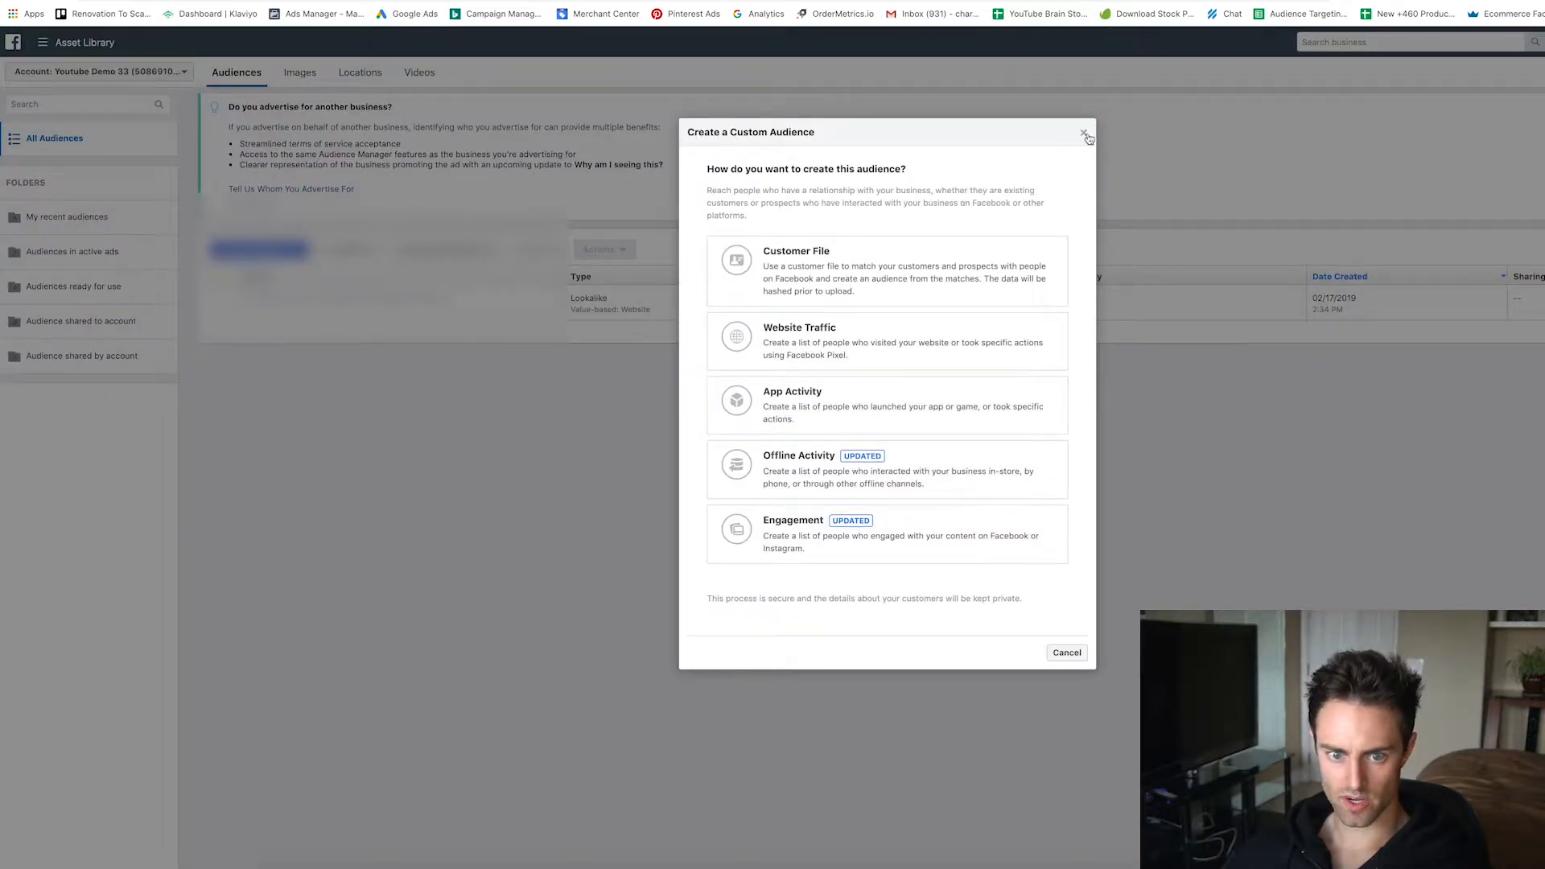
click(1083, 134)
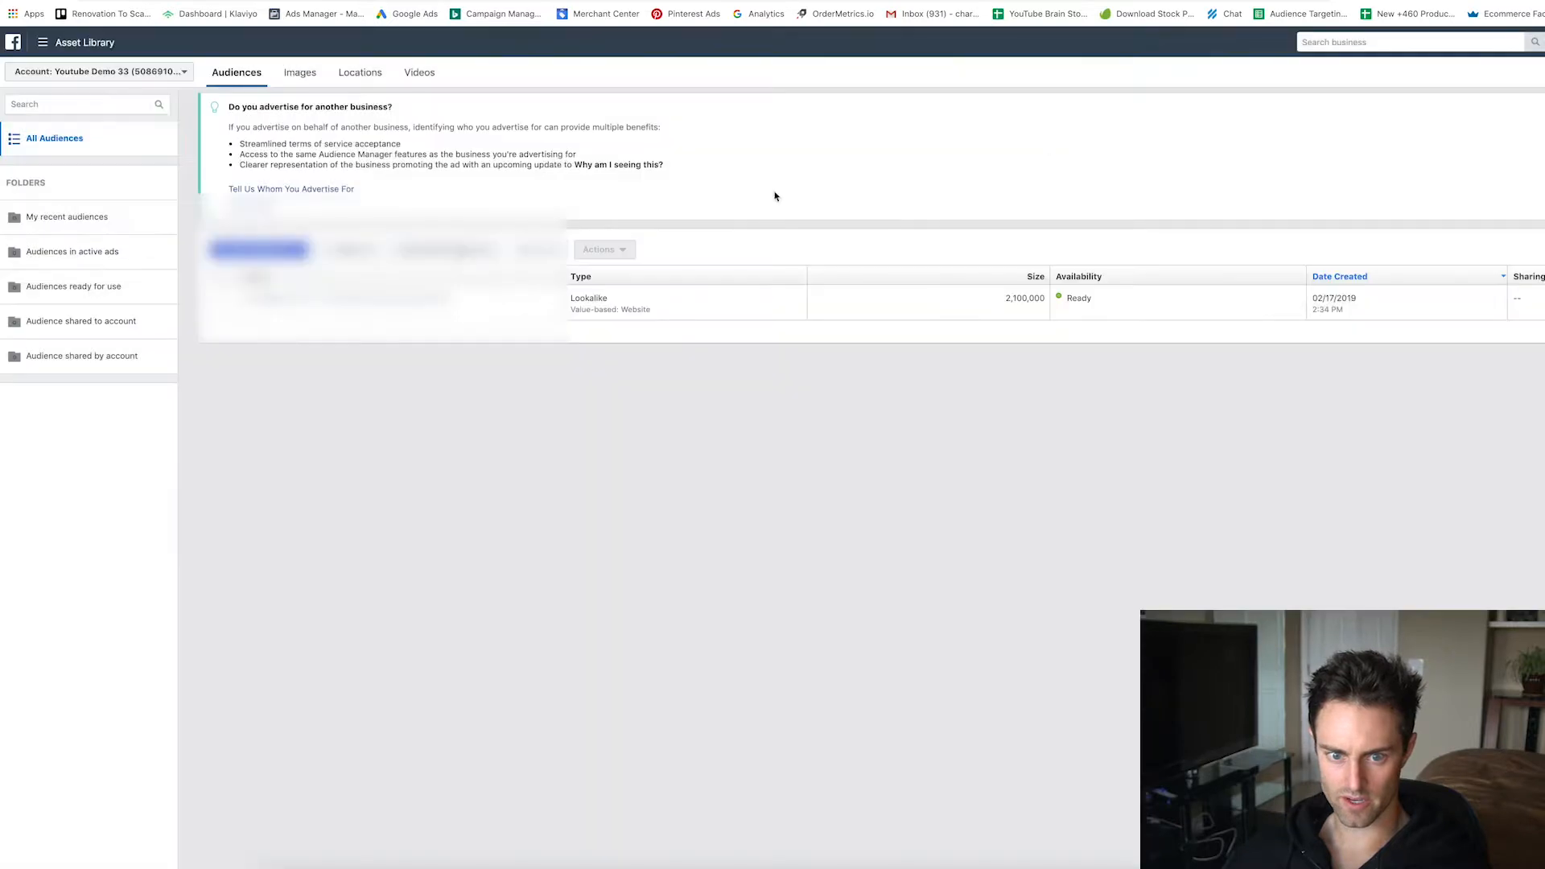
click(270, 252)
click(265, 298)
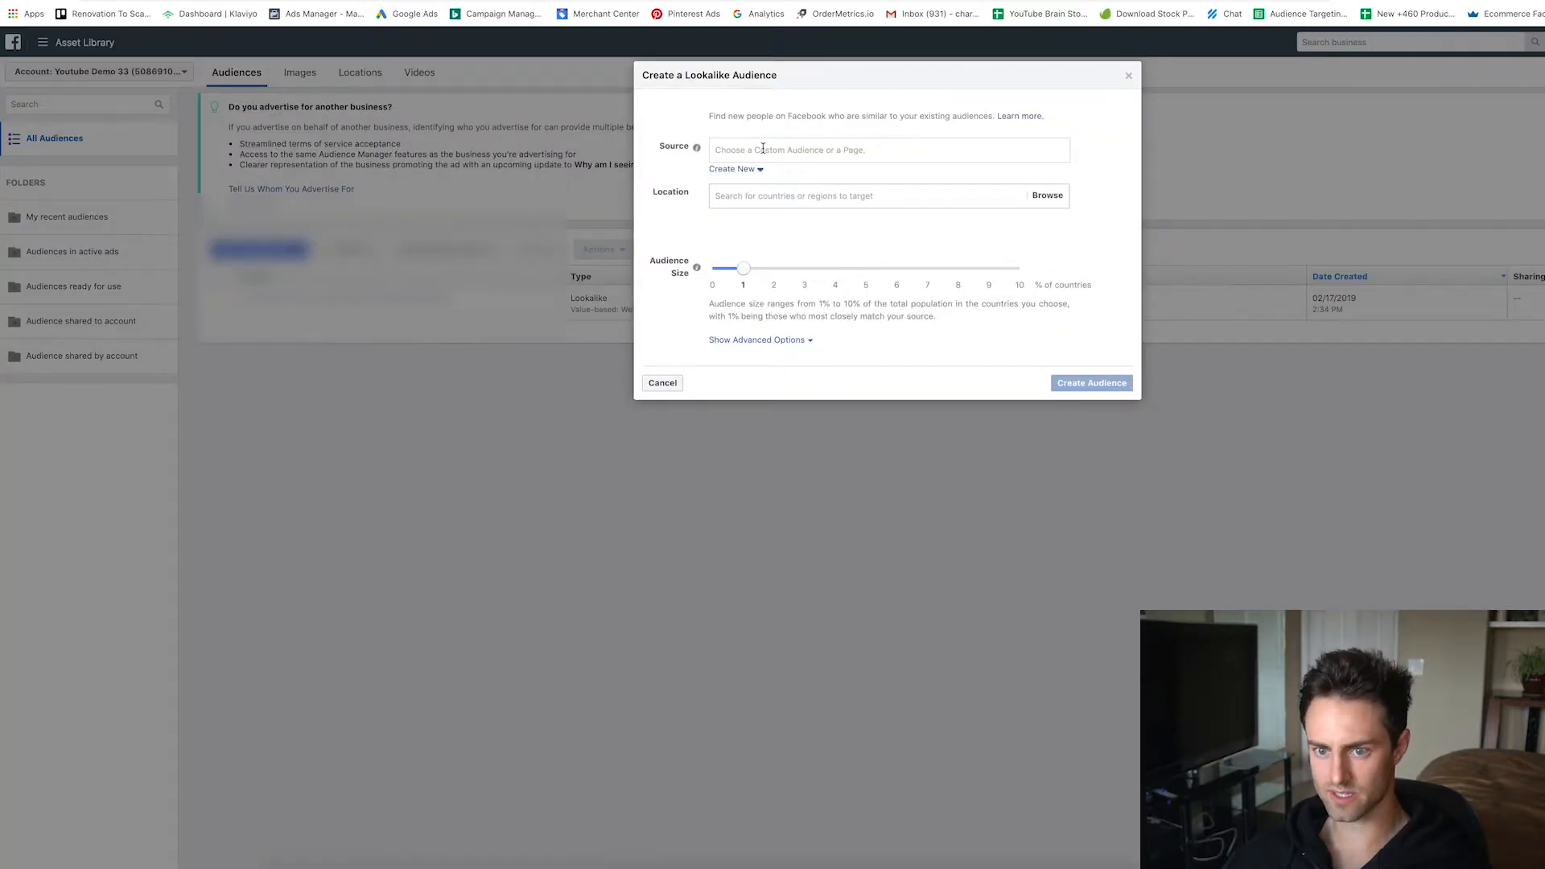
click(718, 149)
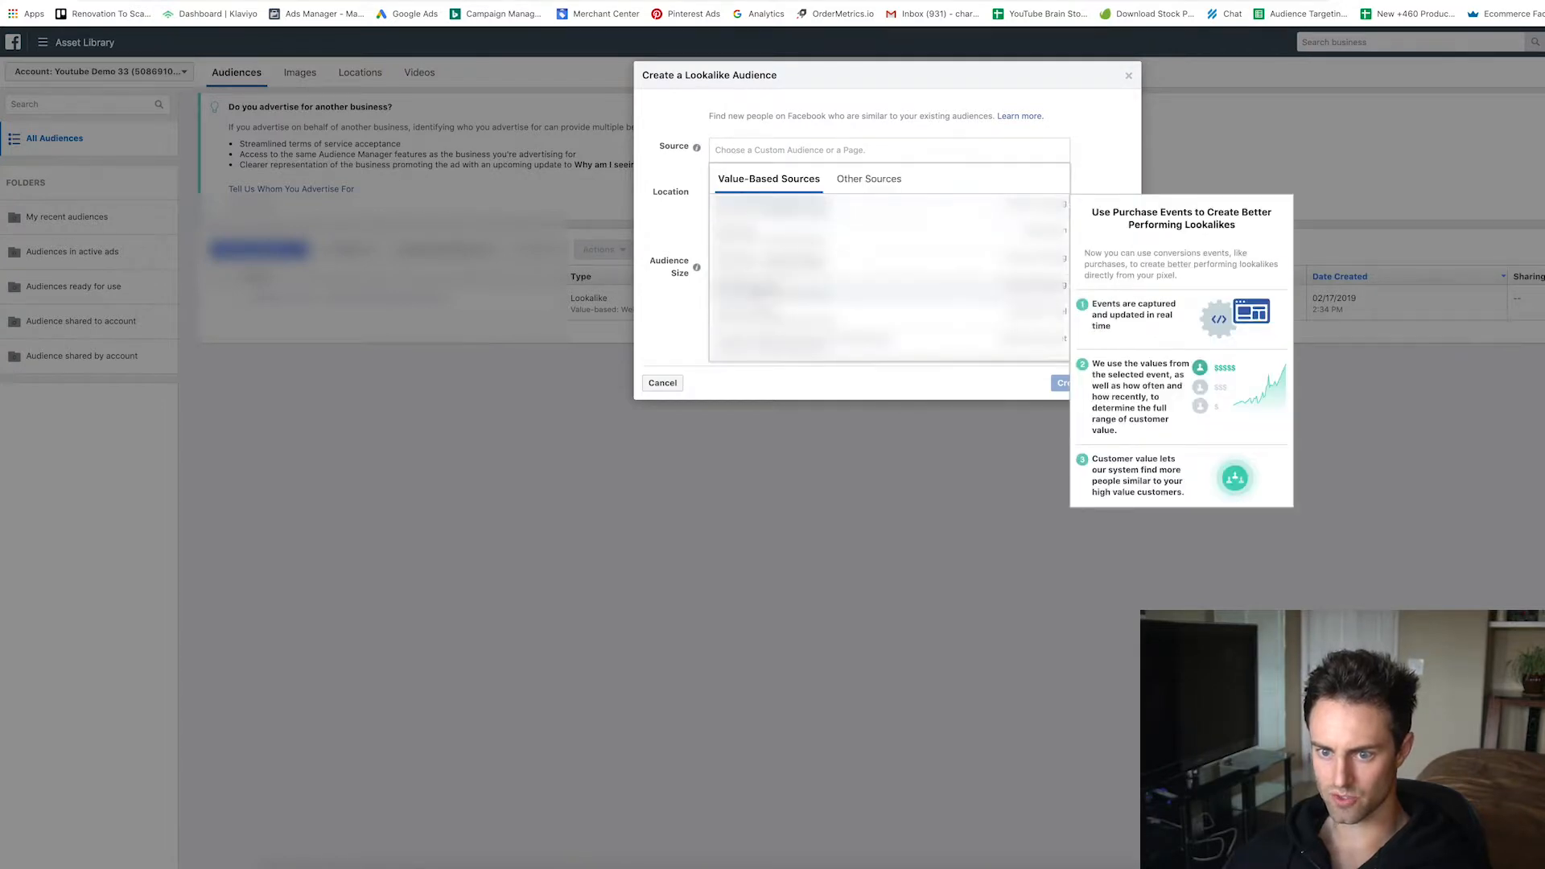
click(809, 325)
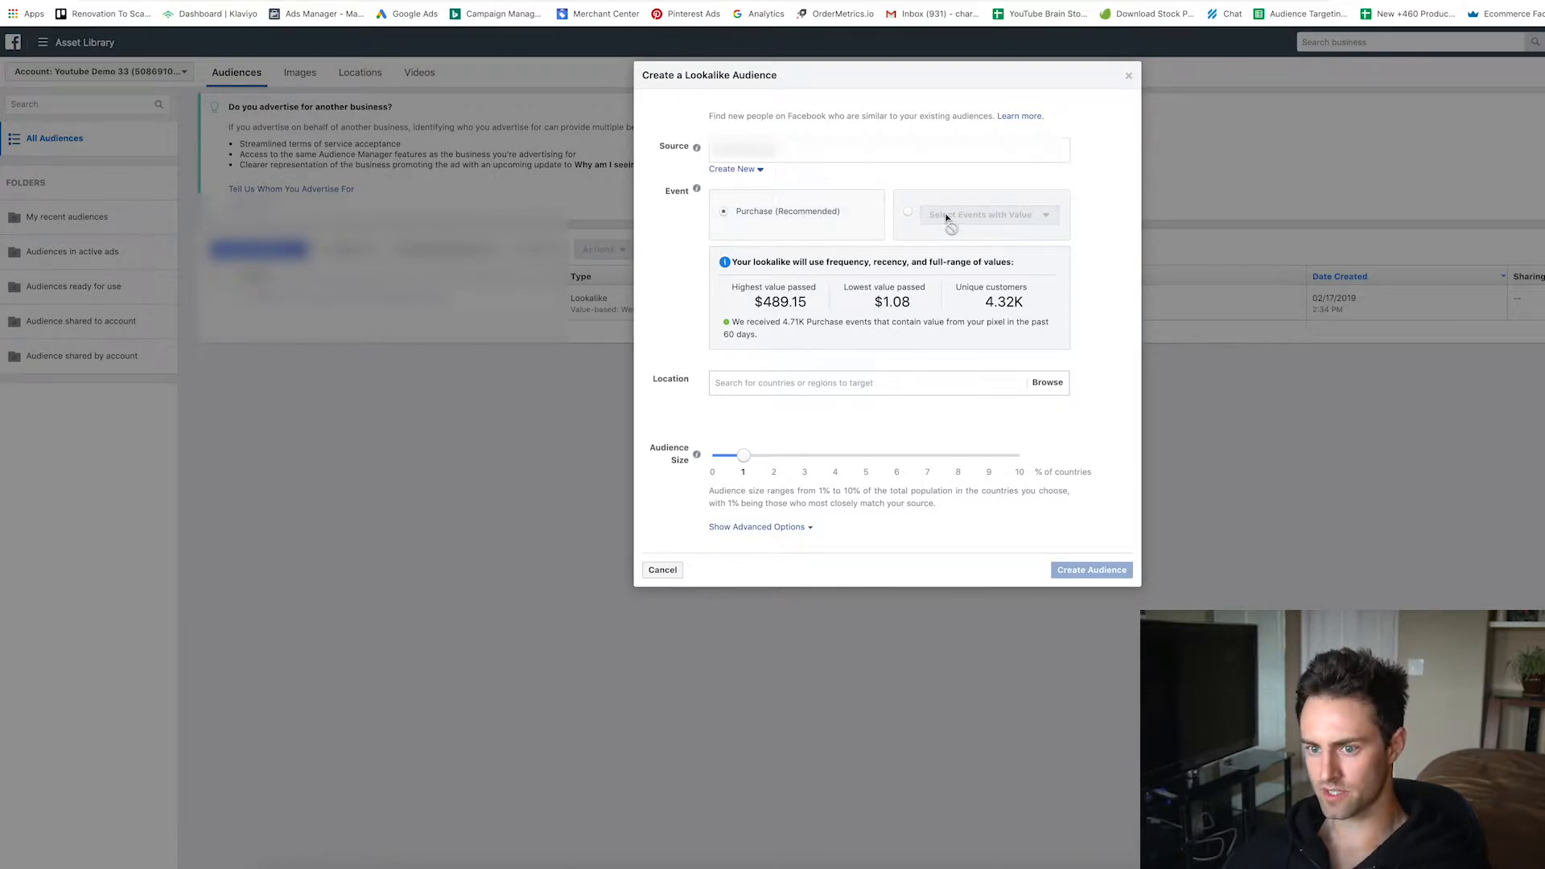
- Check the alternative value events offered for the lookalike, keeping Purchase (Recommended) as the event
click(907, 214)
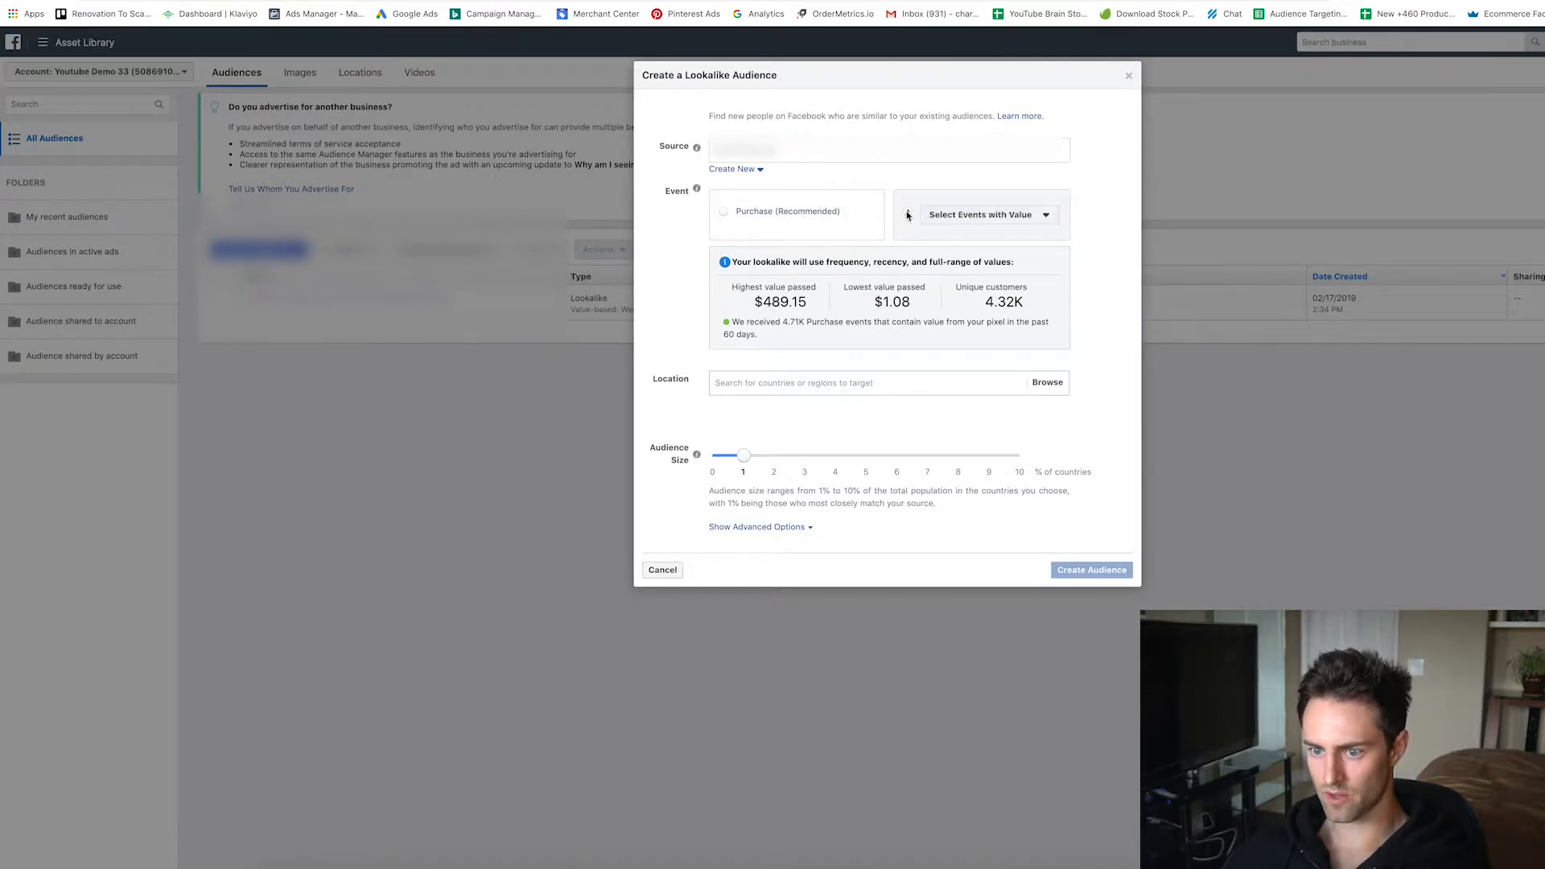
click(1003, 218)
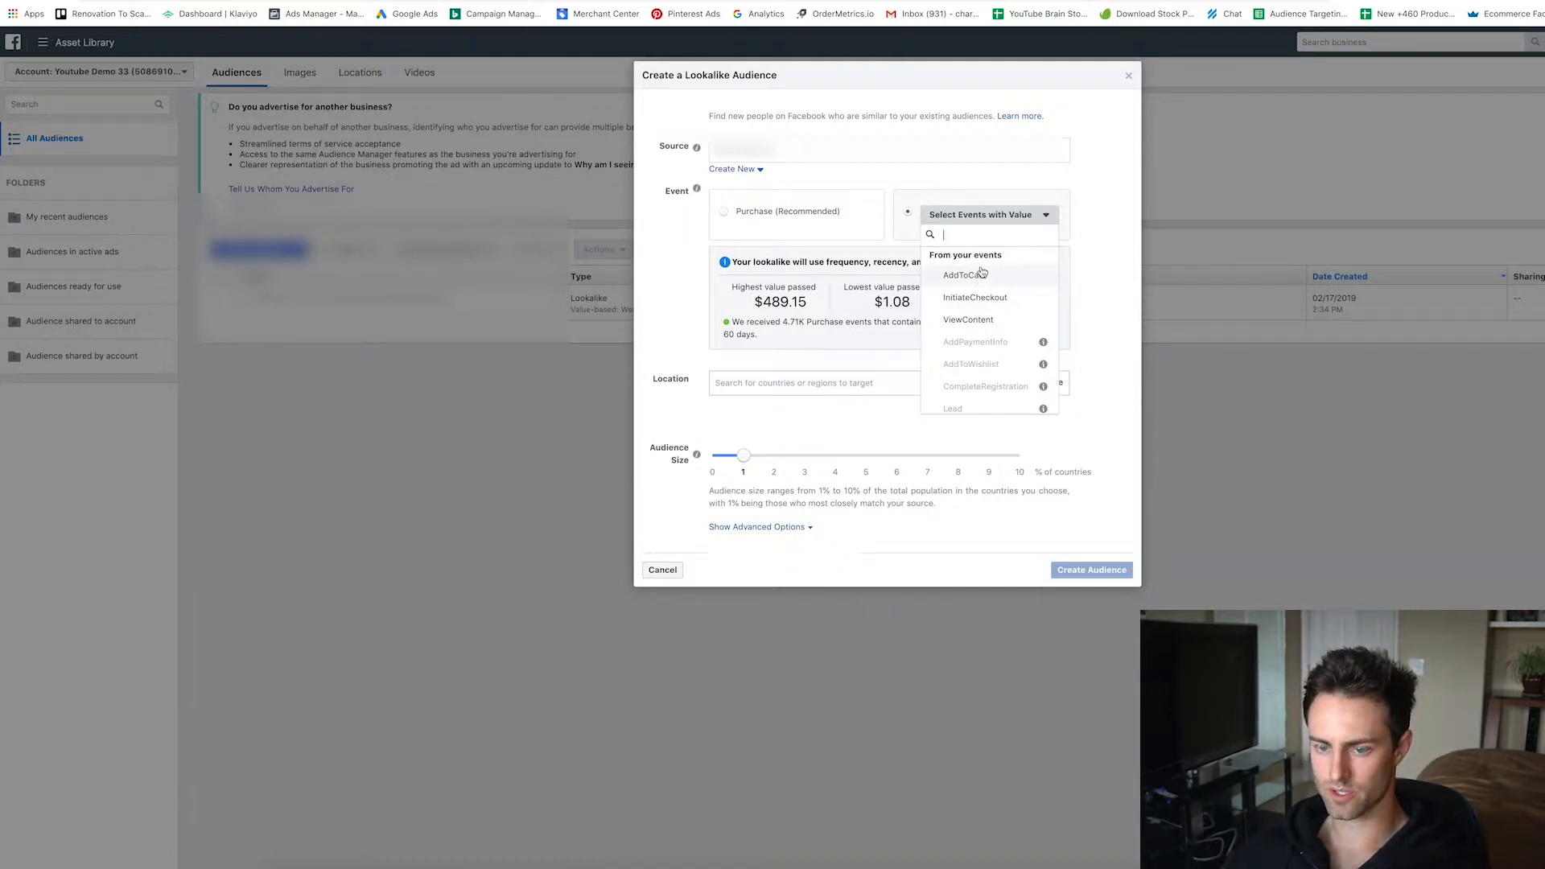
click(777, 216)
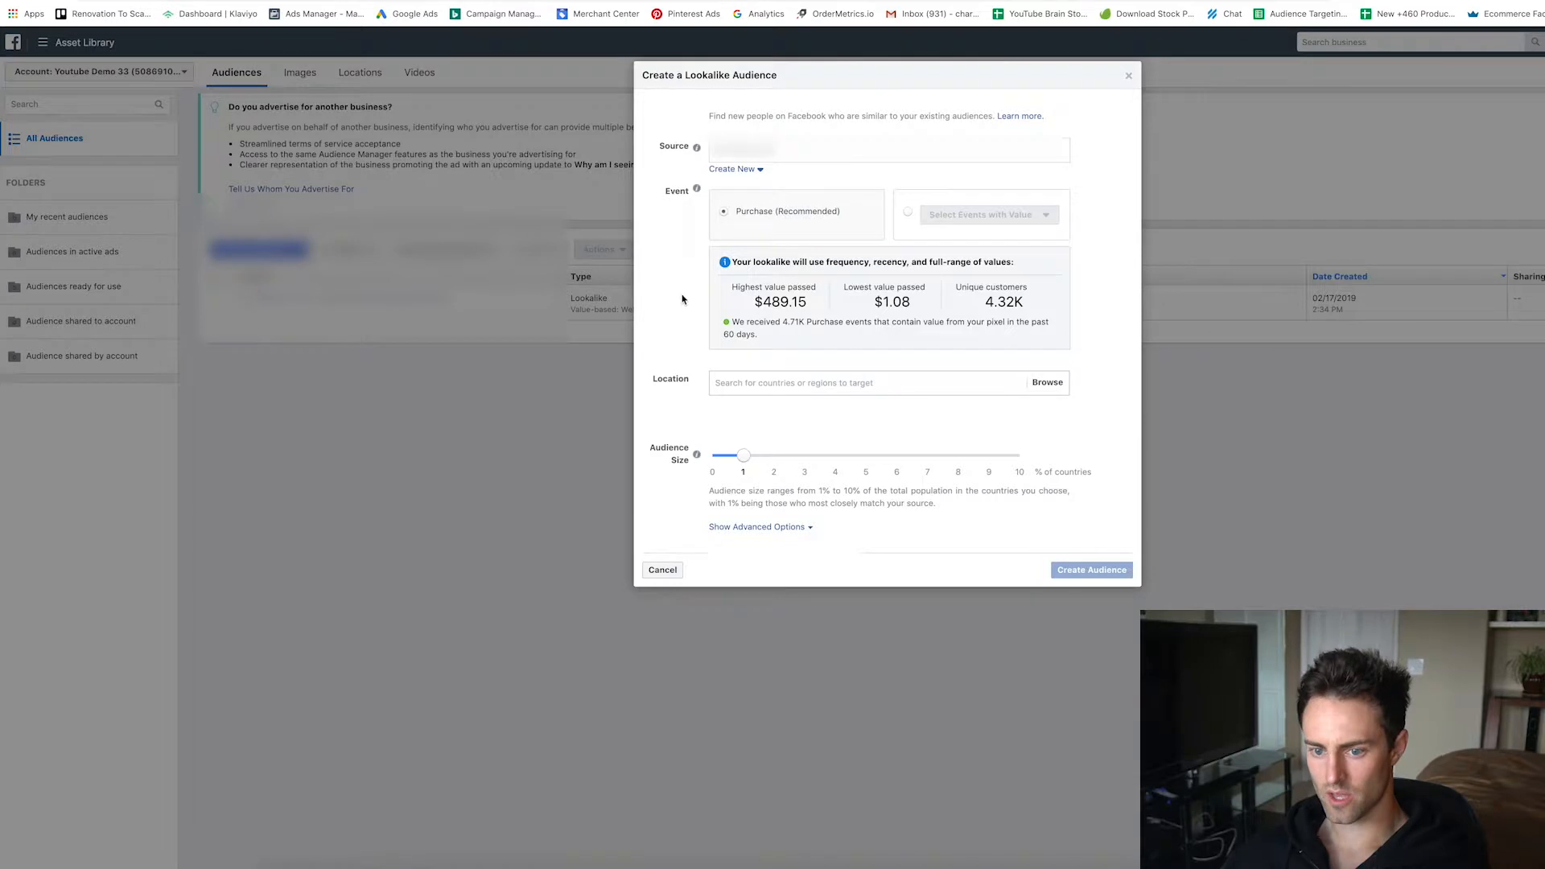
- Set the lookalike audience's location to United States
click(775, 384)
text(united)
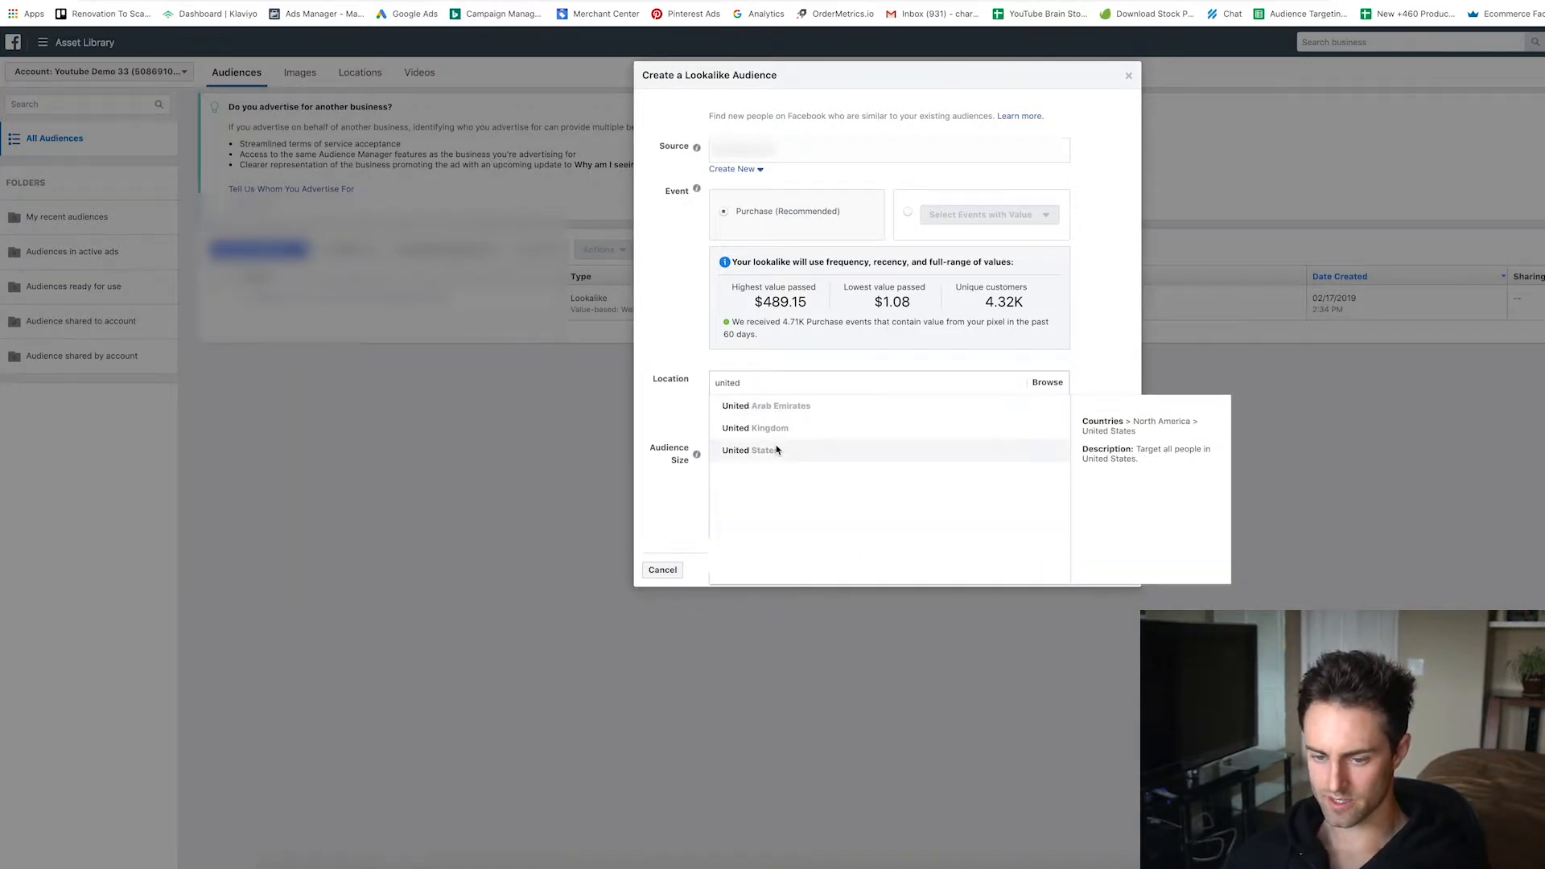
click(777, 450)
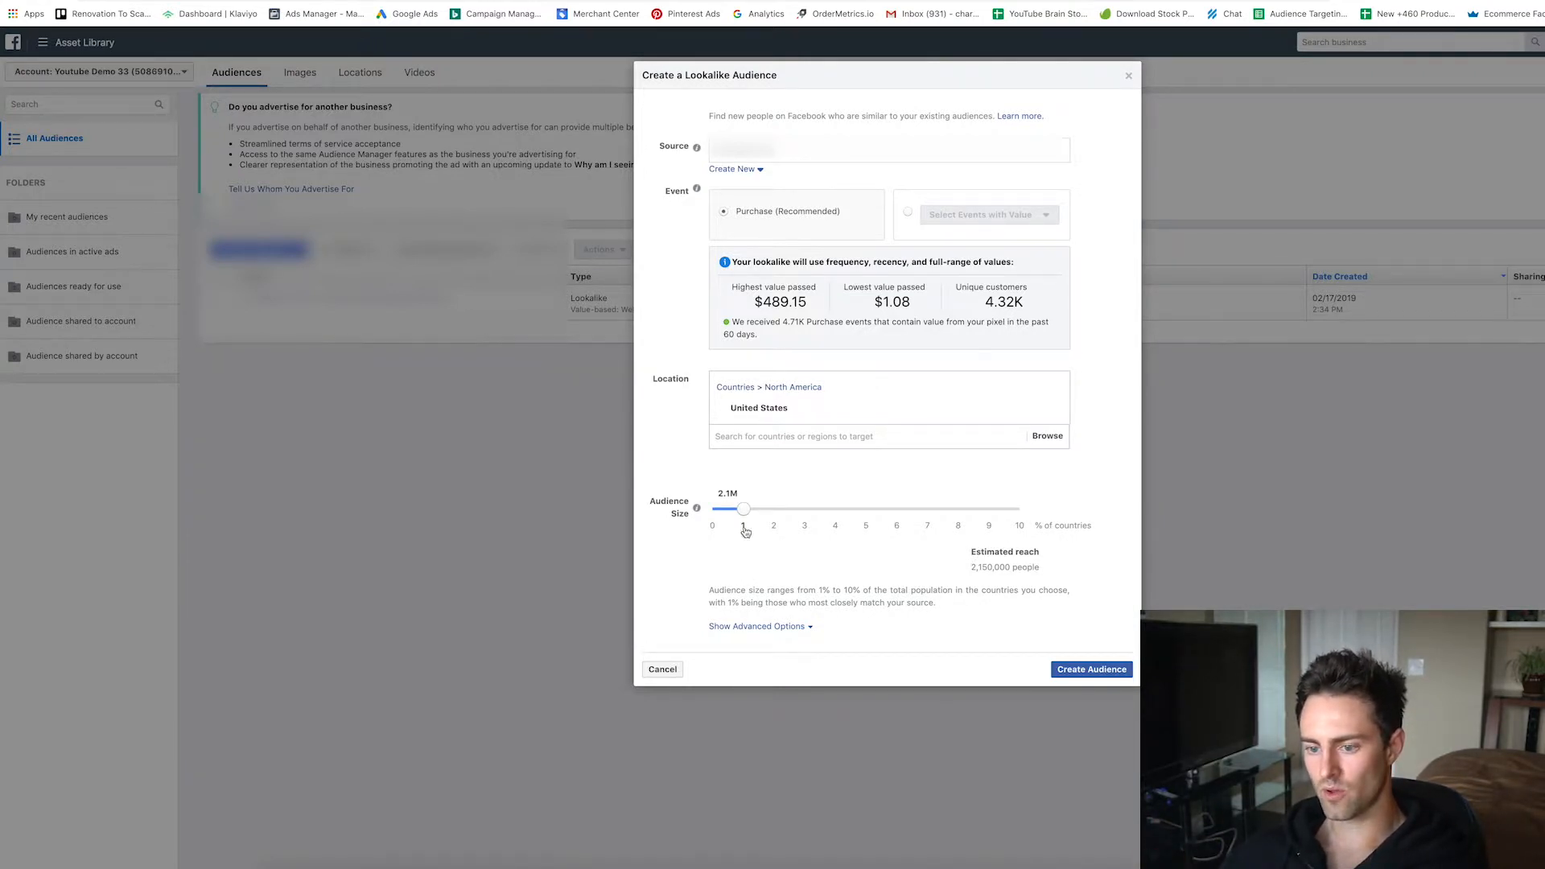
- Compare the estimated reach of audience sizes at 10% and 1% of the country, ending on 1%
drag(743, 513, 1031, 520)
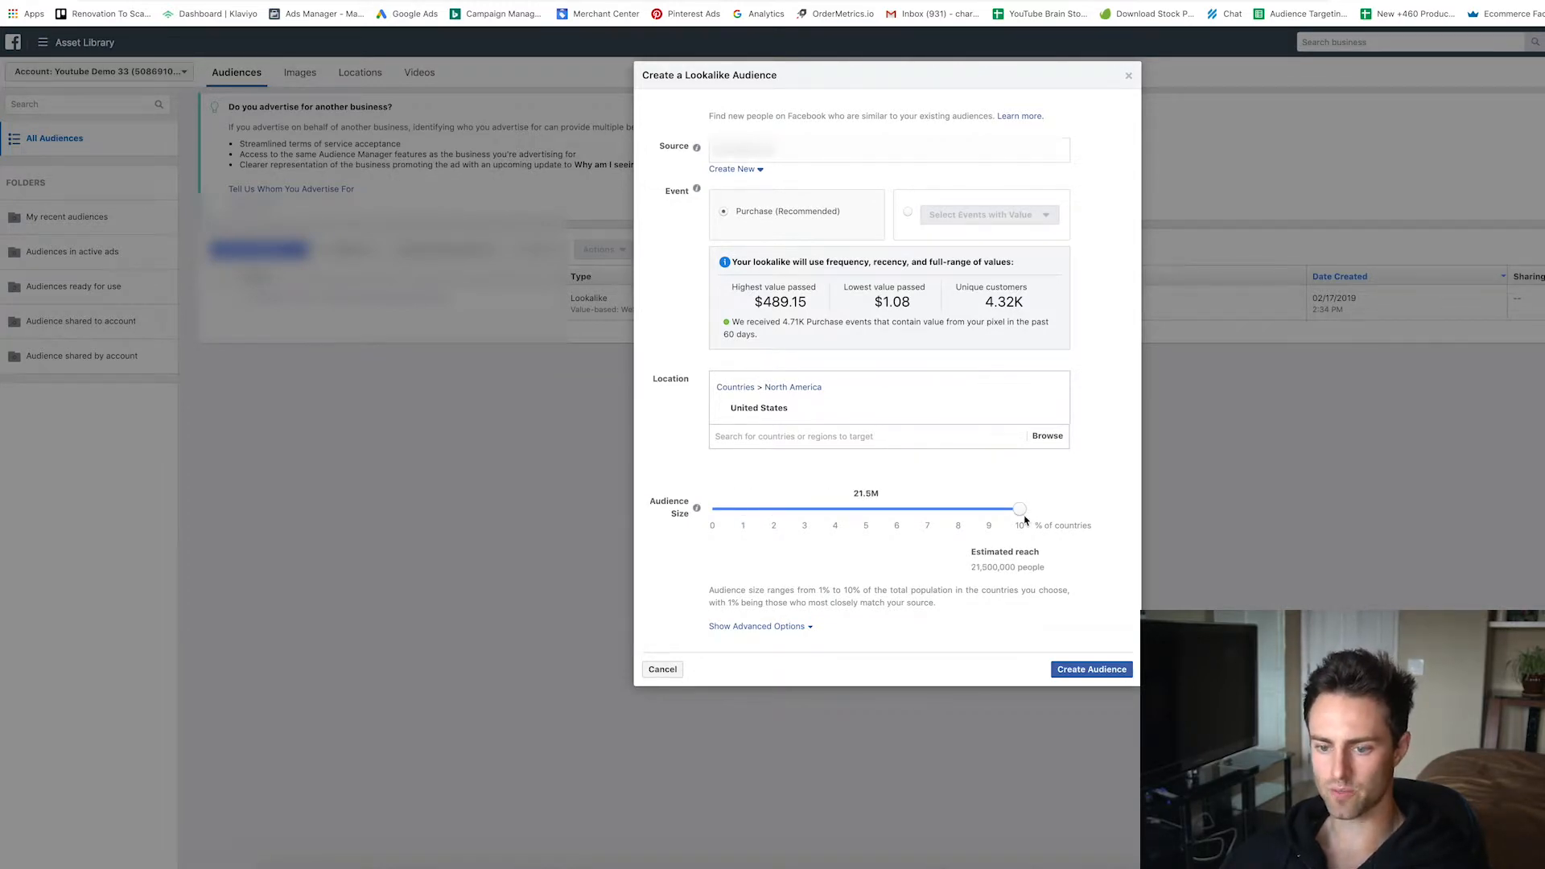
drag(1022, 521, 724, 514)
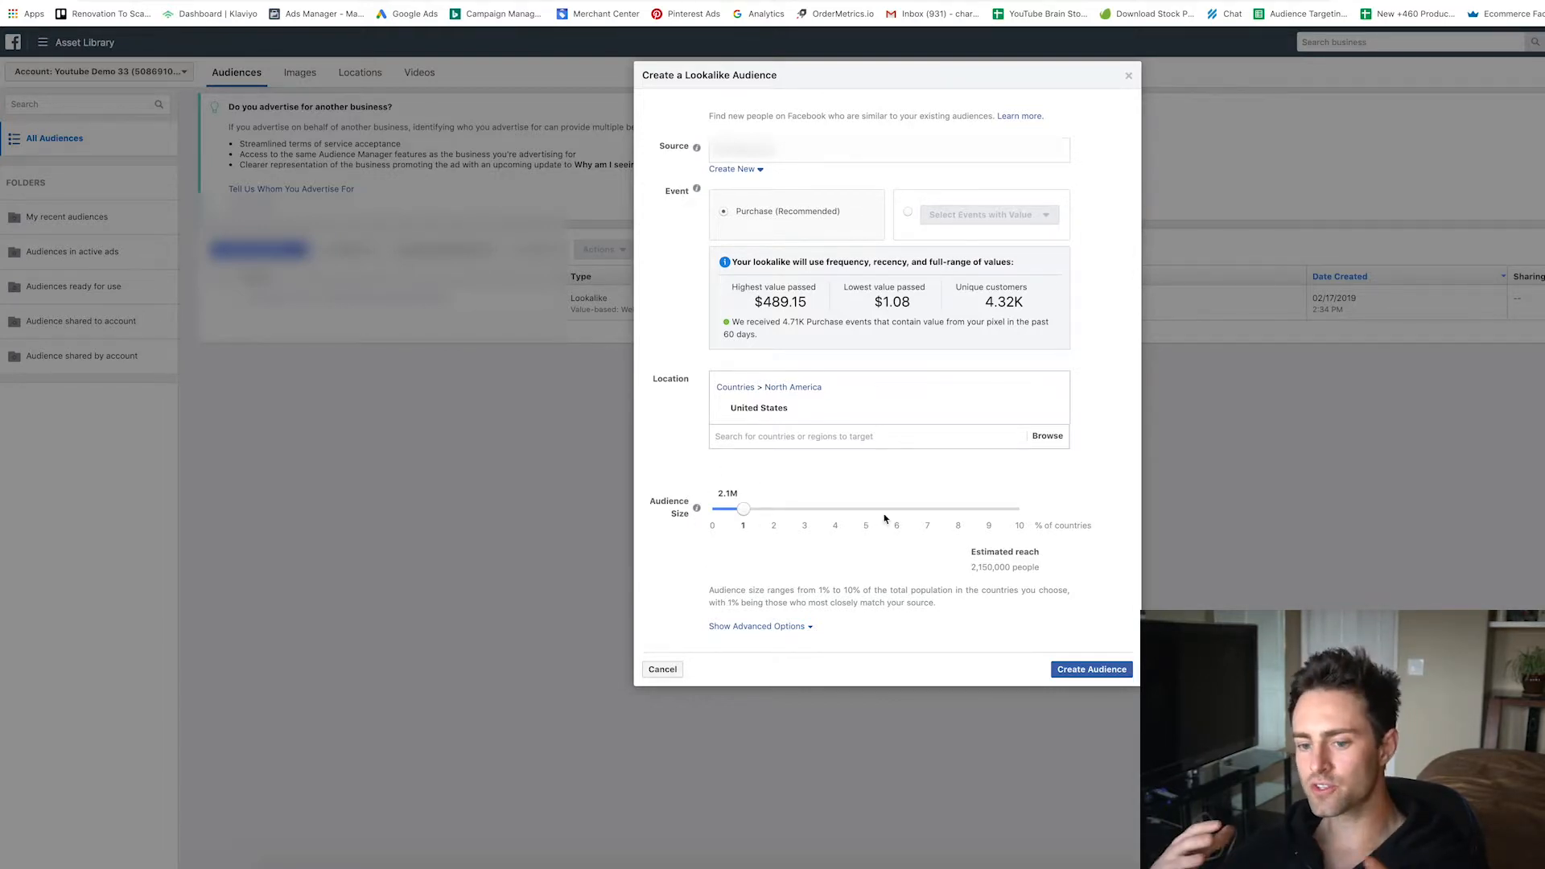
drag(741, 509, 1050, 517)
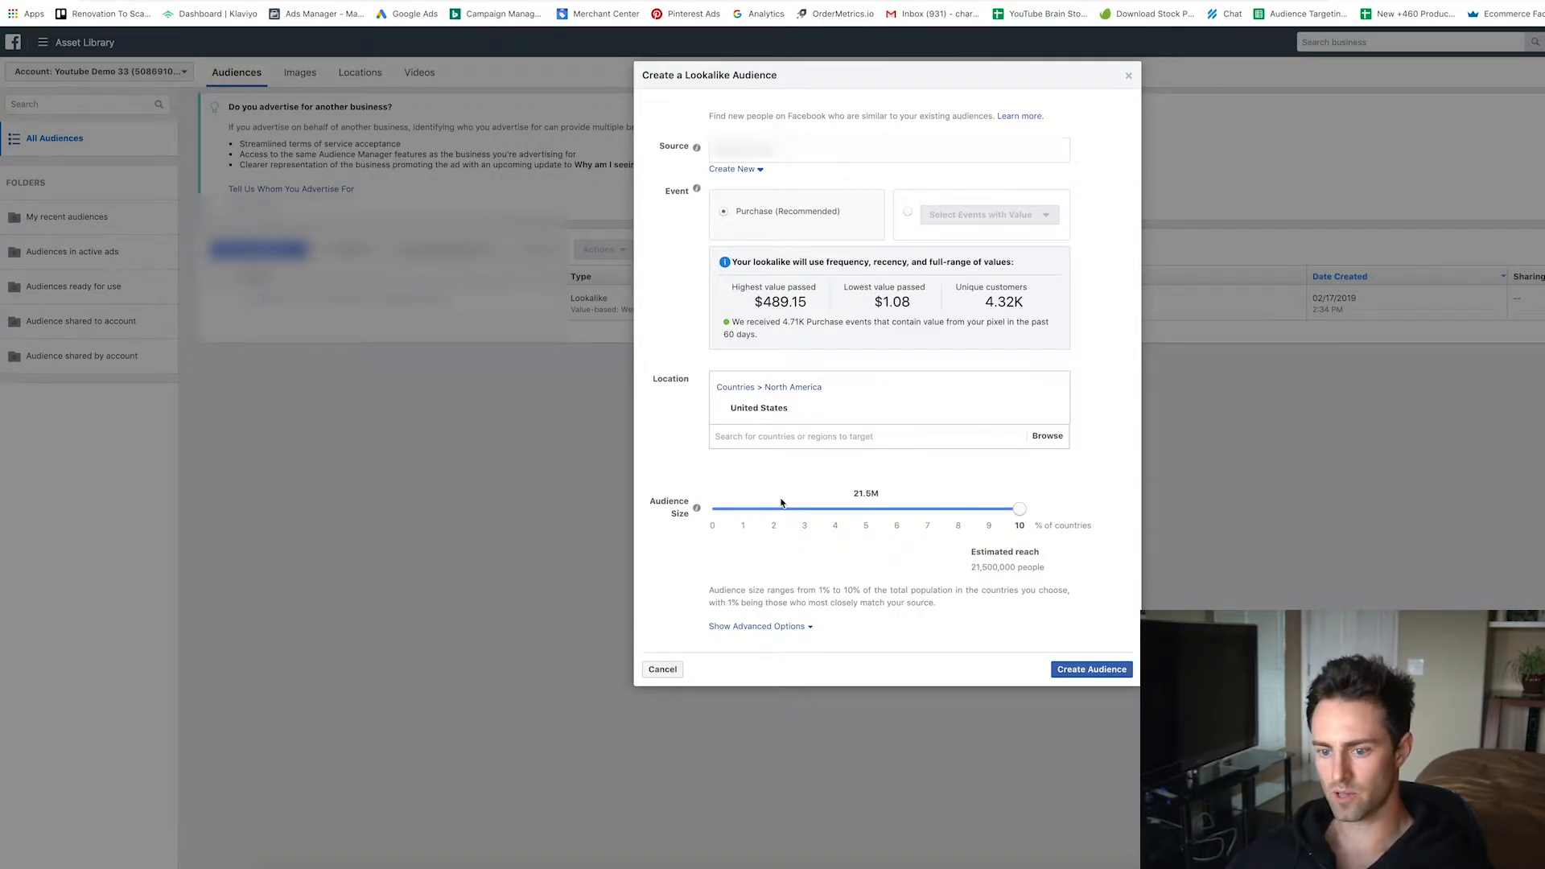
drag(848, 497, 889, 496)
click(876, 491)
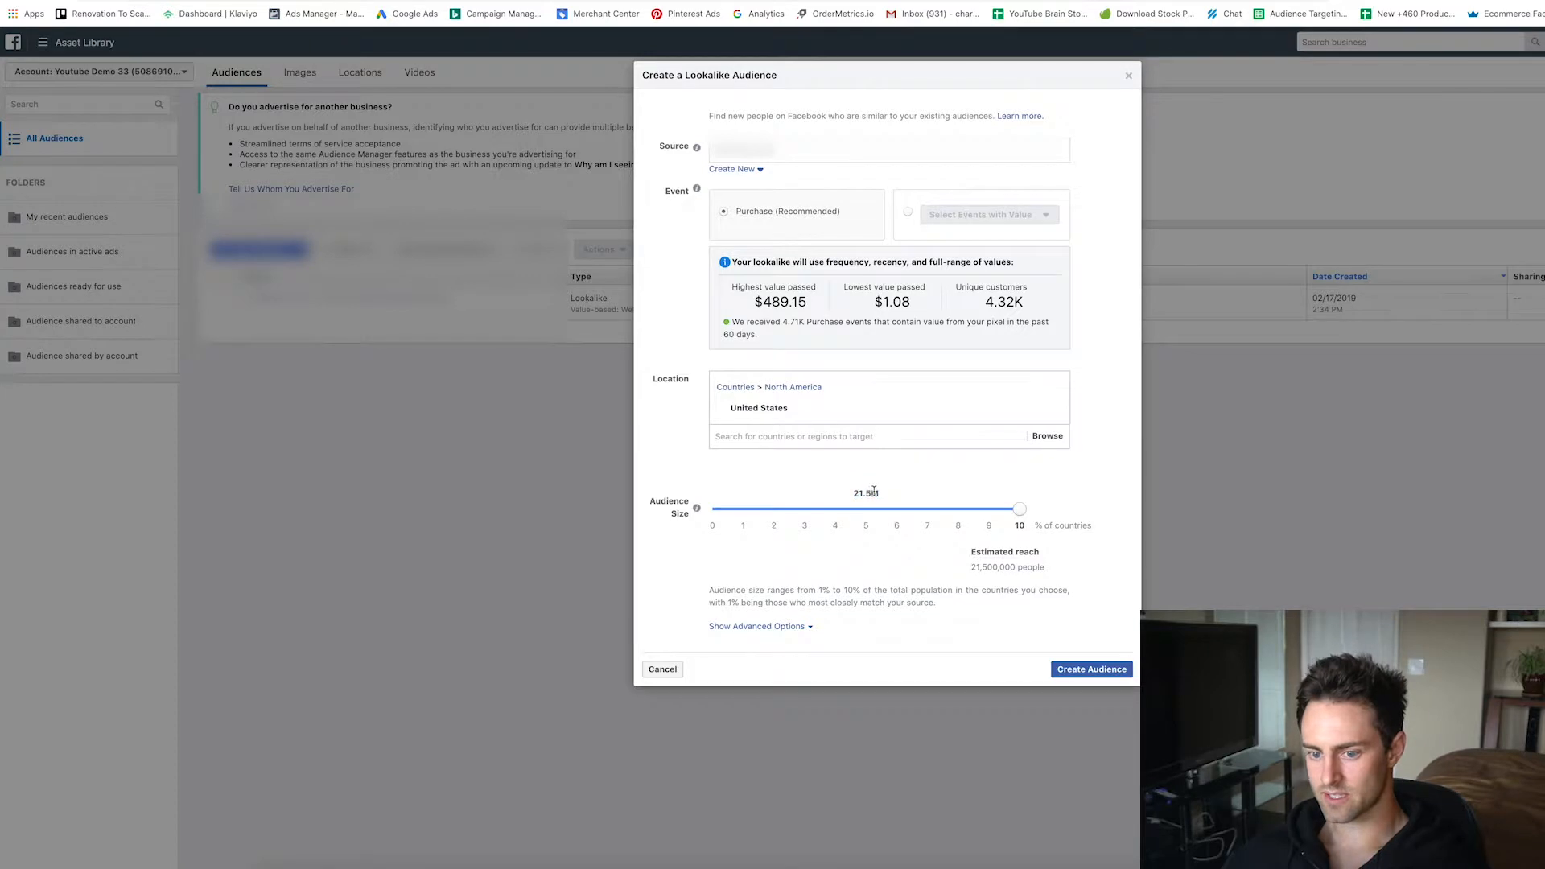
drag(1019, 508, 739, 509)
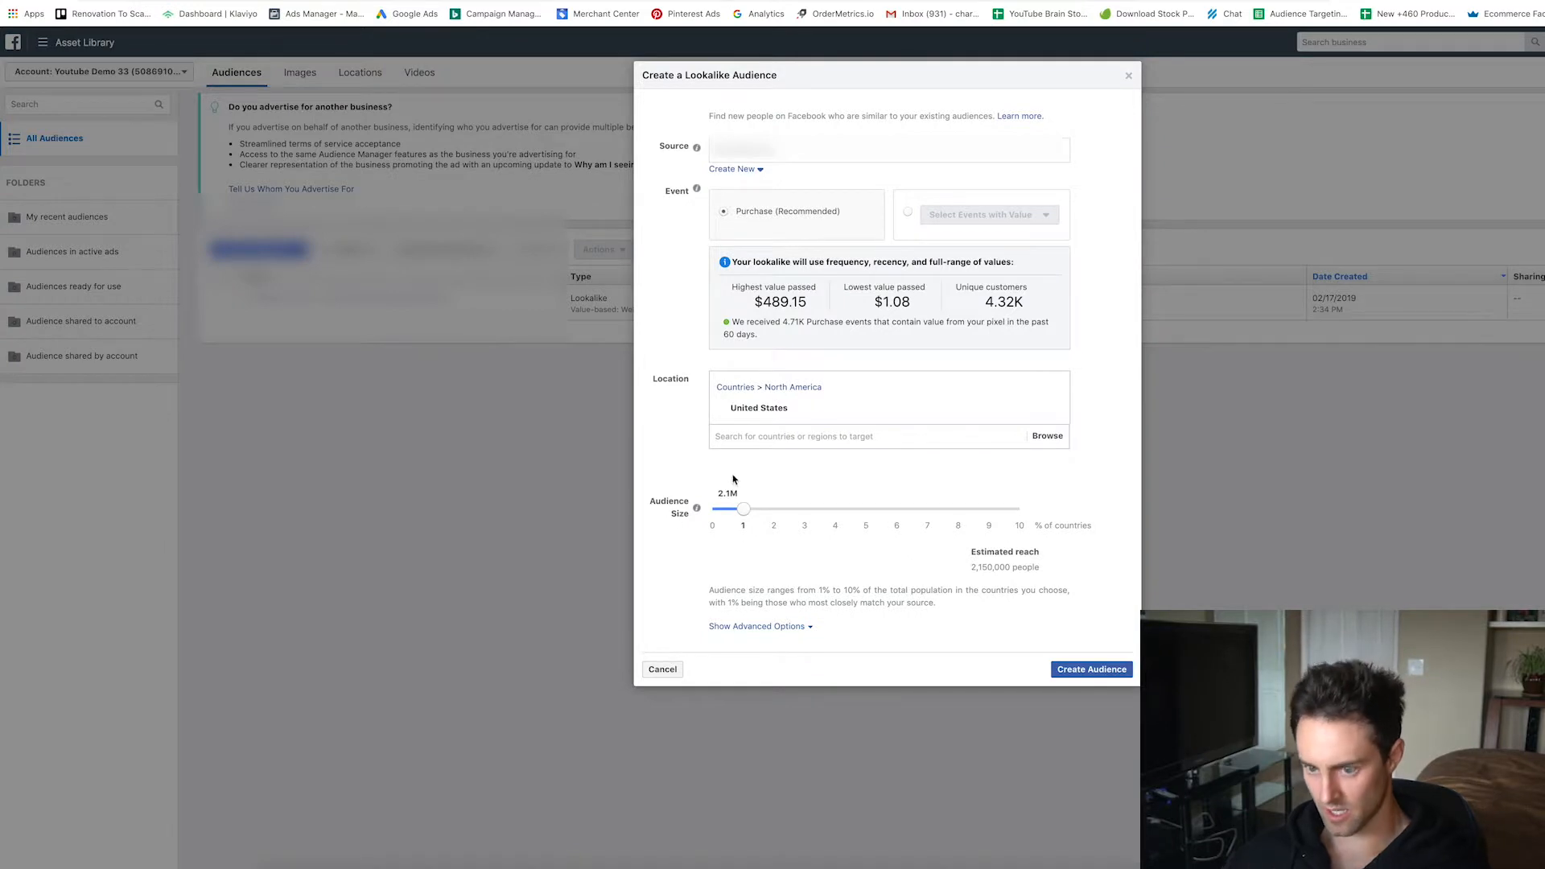
- Using the advanced options, split the lookalike into 6 audiences with size boundaries at 0, 1, 2, 3, 4, 5 and 10%
click(770, 628)
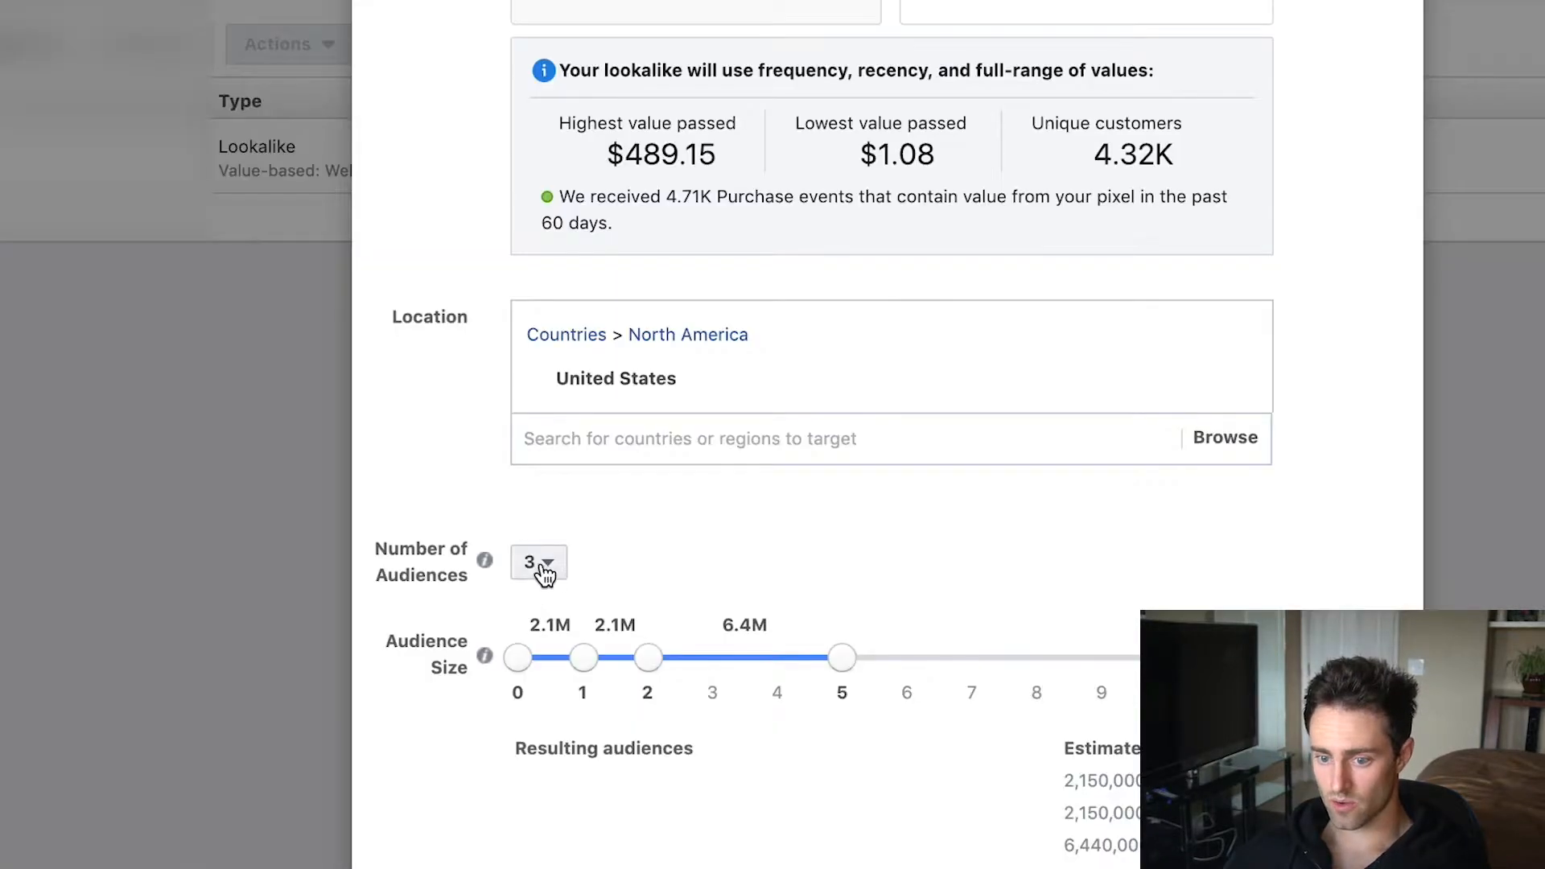
click(722, 495)
click(547, 780)
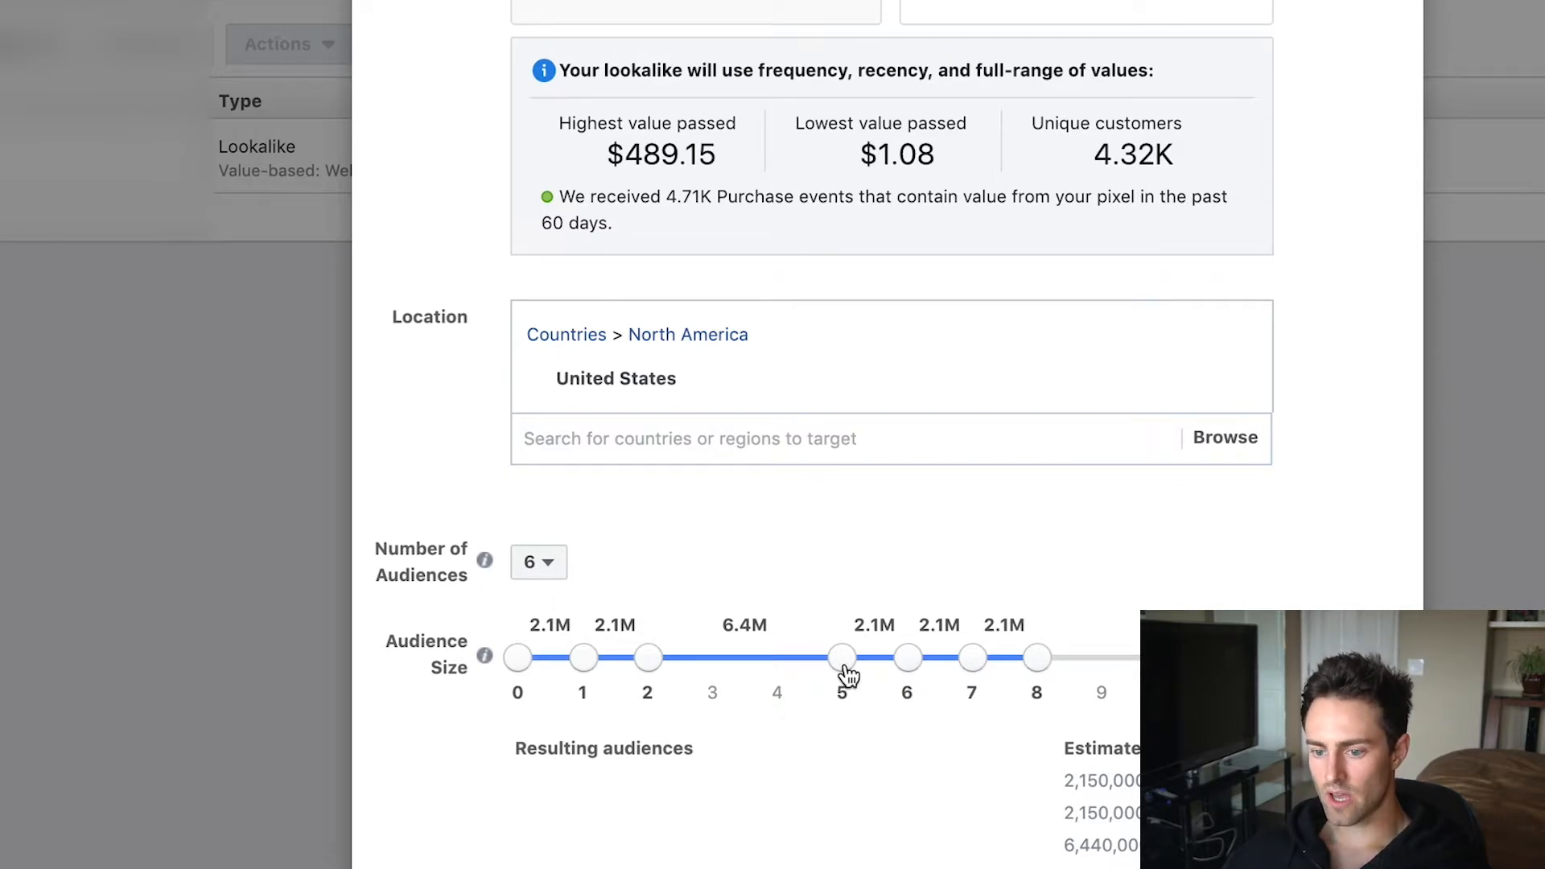
drag(843, 660, 743, 666)
drag(907, 656, 800, 655)
drag(971, 657, 842, 660)
drag(1062, 652, 1167, 657)
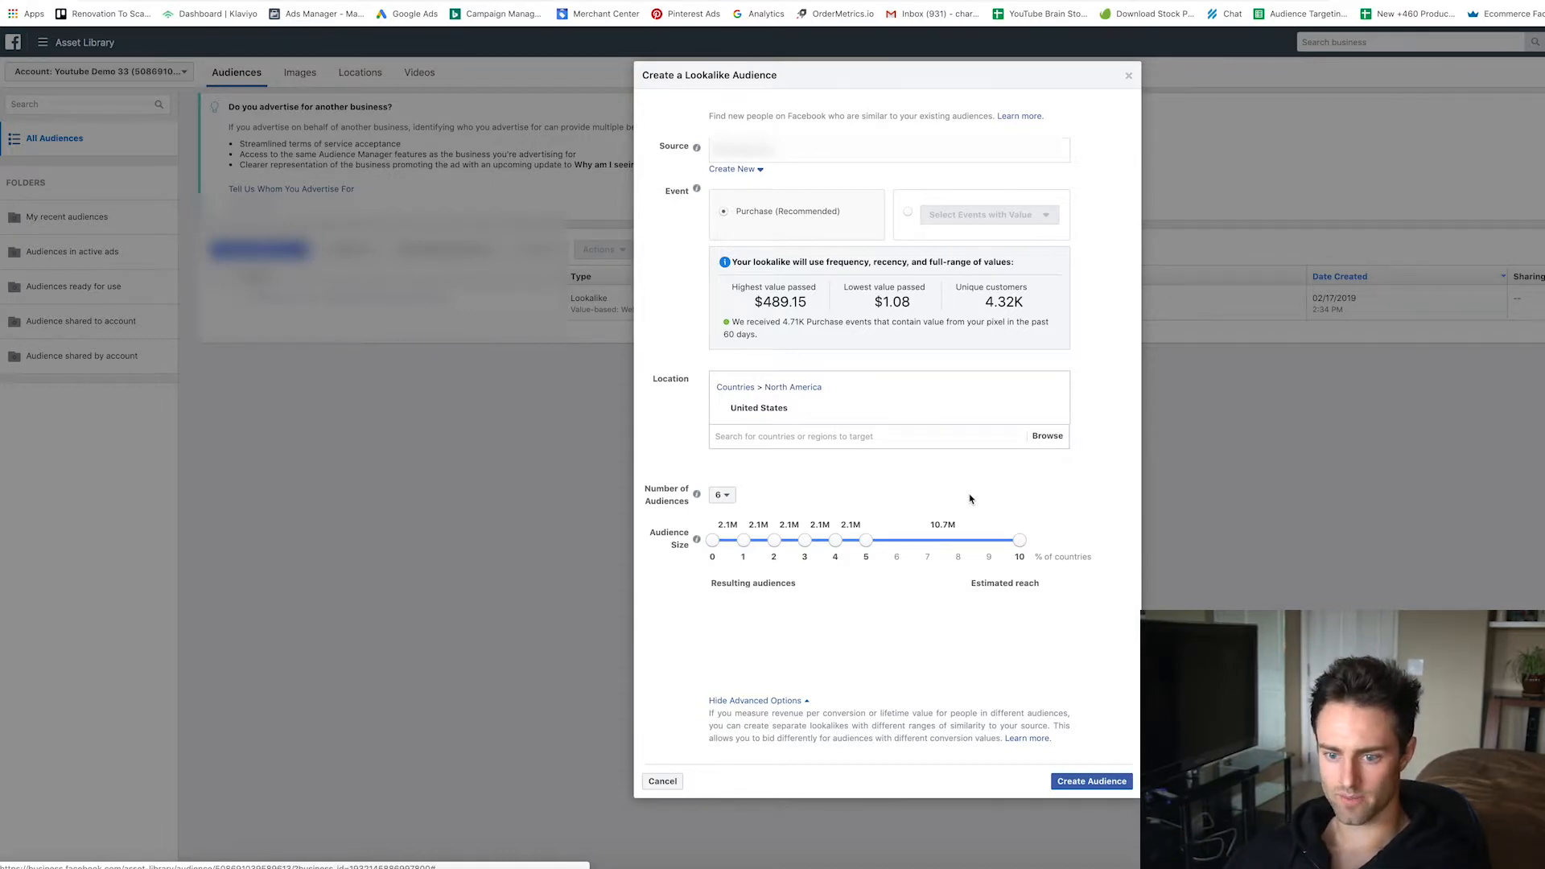
- Set the number of audiences to 1 and create the lookalike audience
click(722, 495)
click(724, 495)
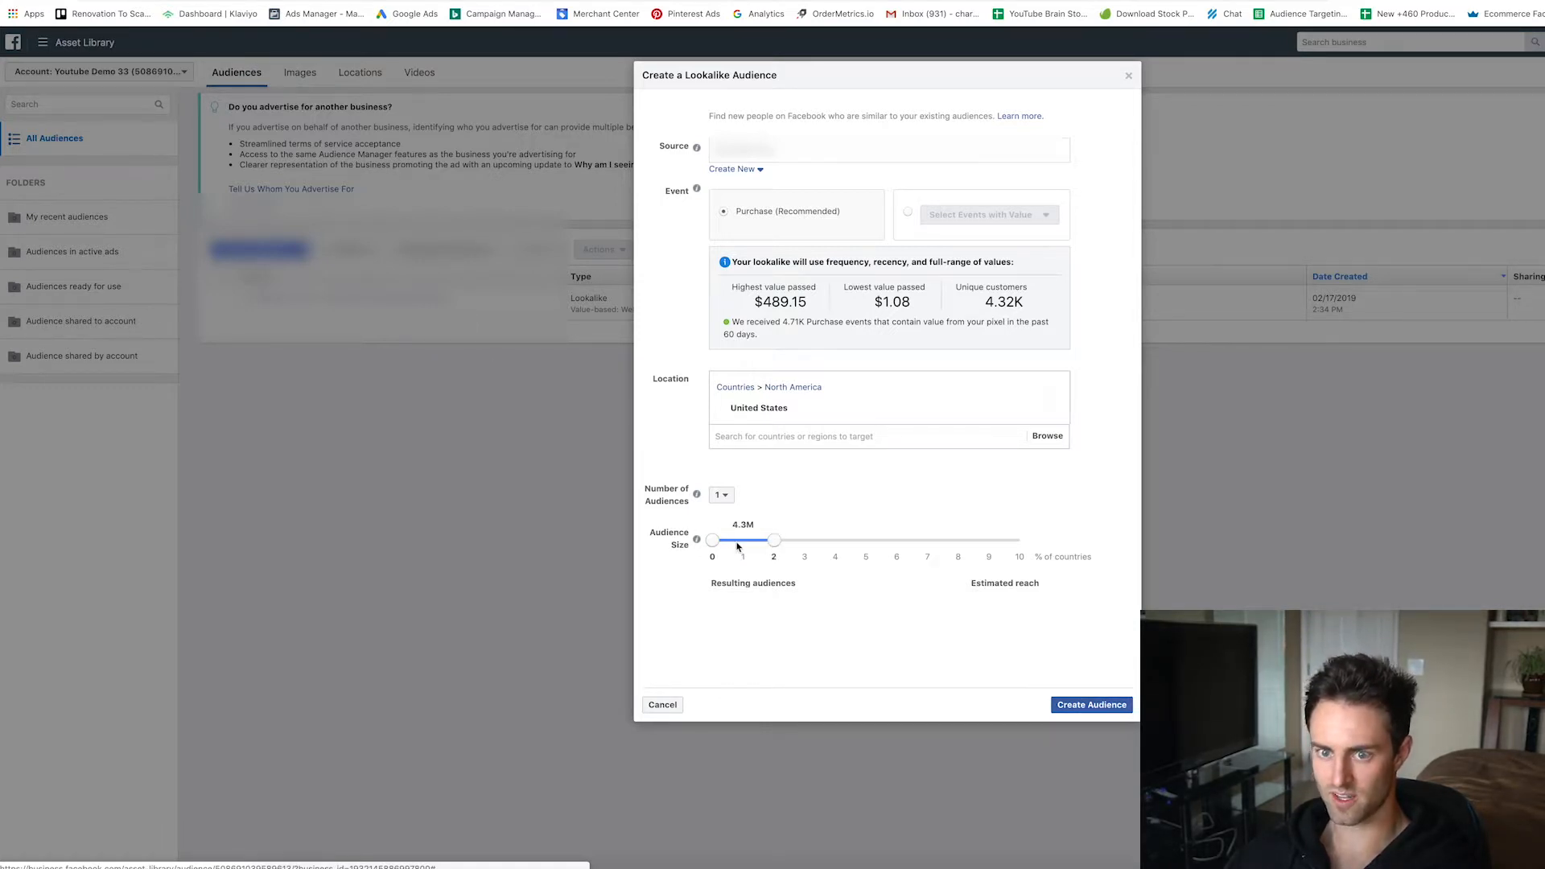
click(1064, 704)
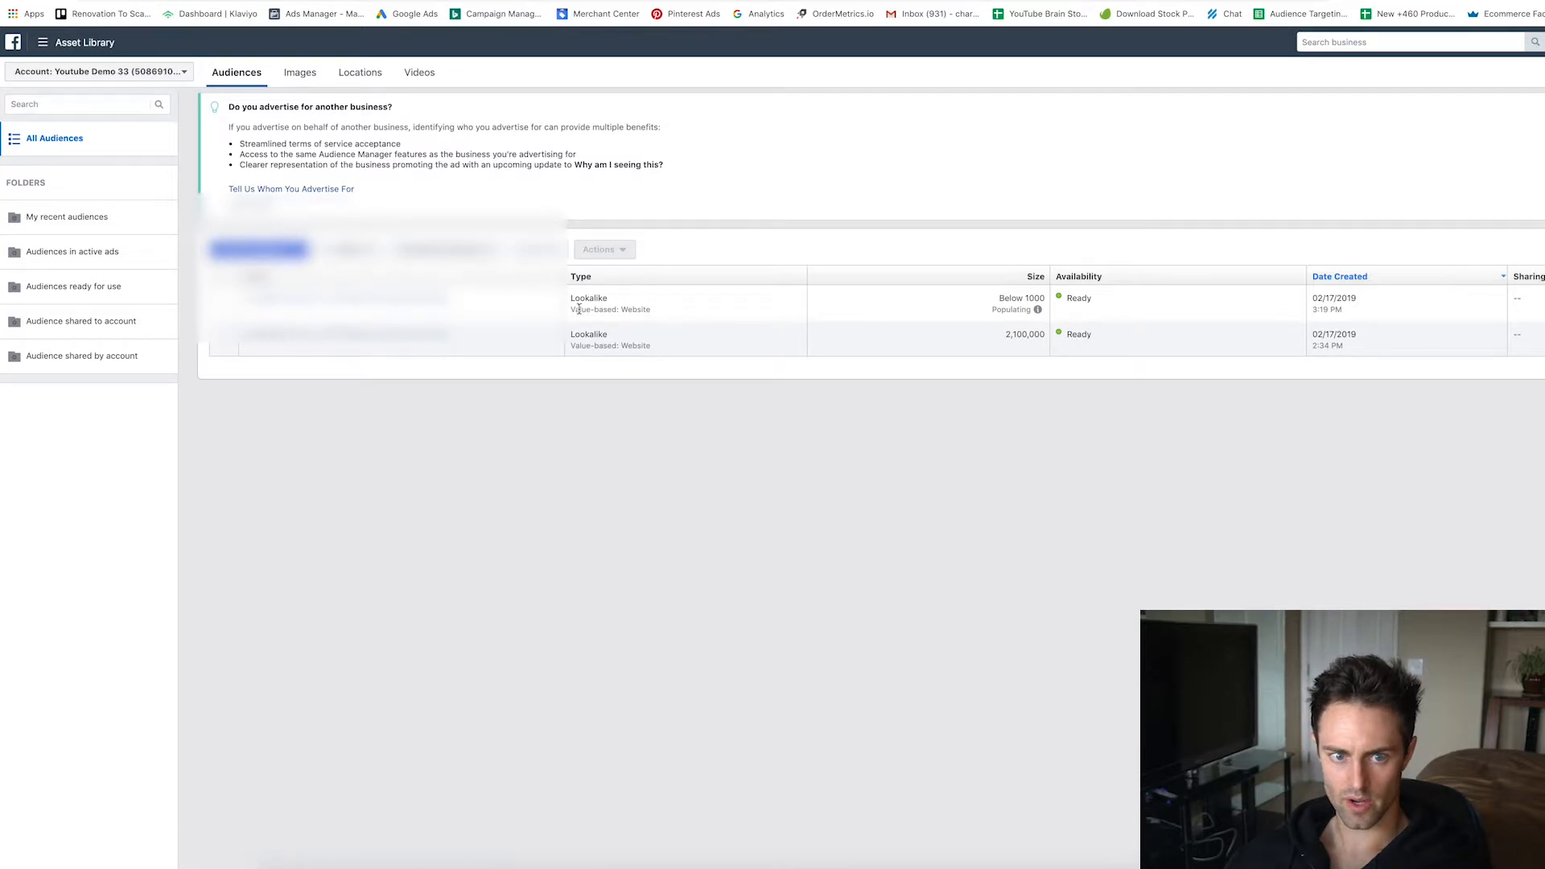
- Open Ads Manager and start creating an ad in a new campaign, discarding the unfinished draft
click(77, 42)
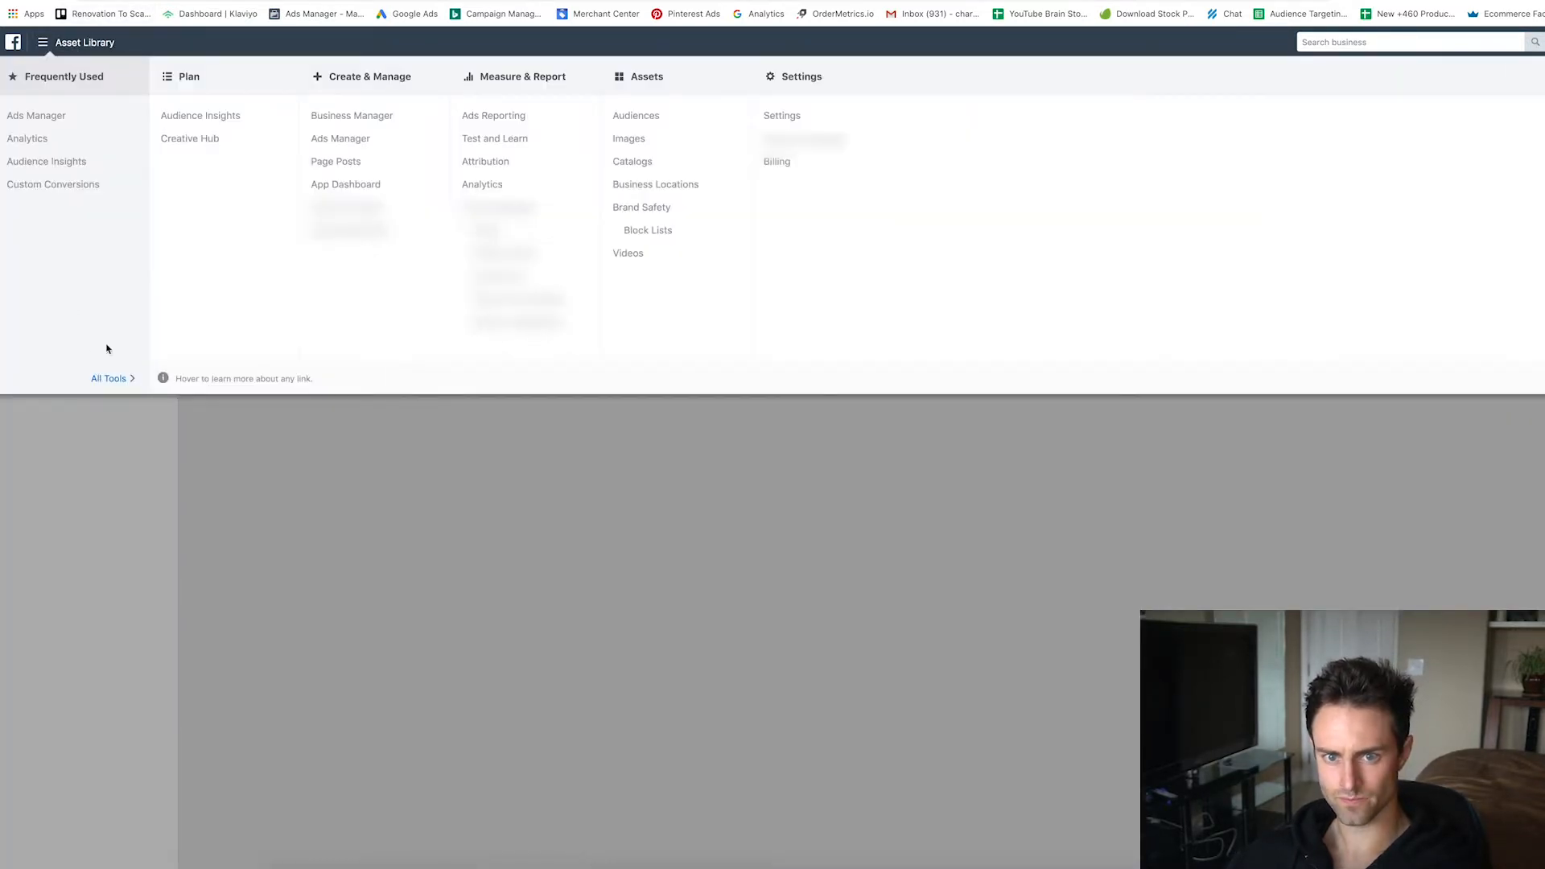
click(36, 117)
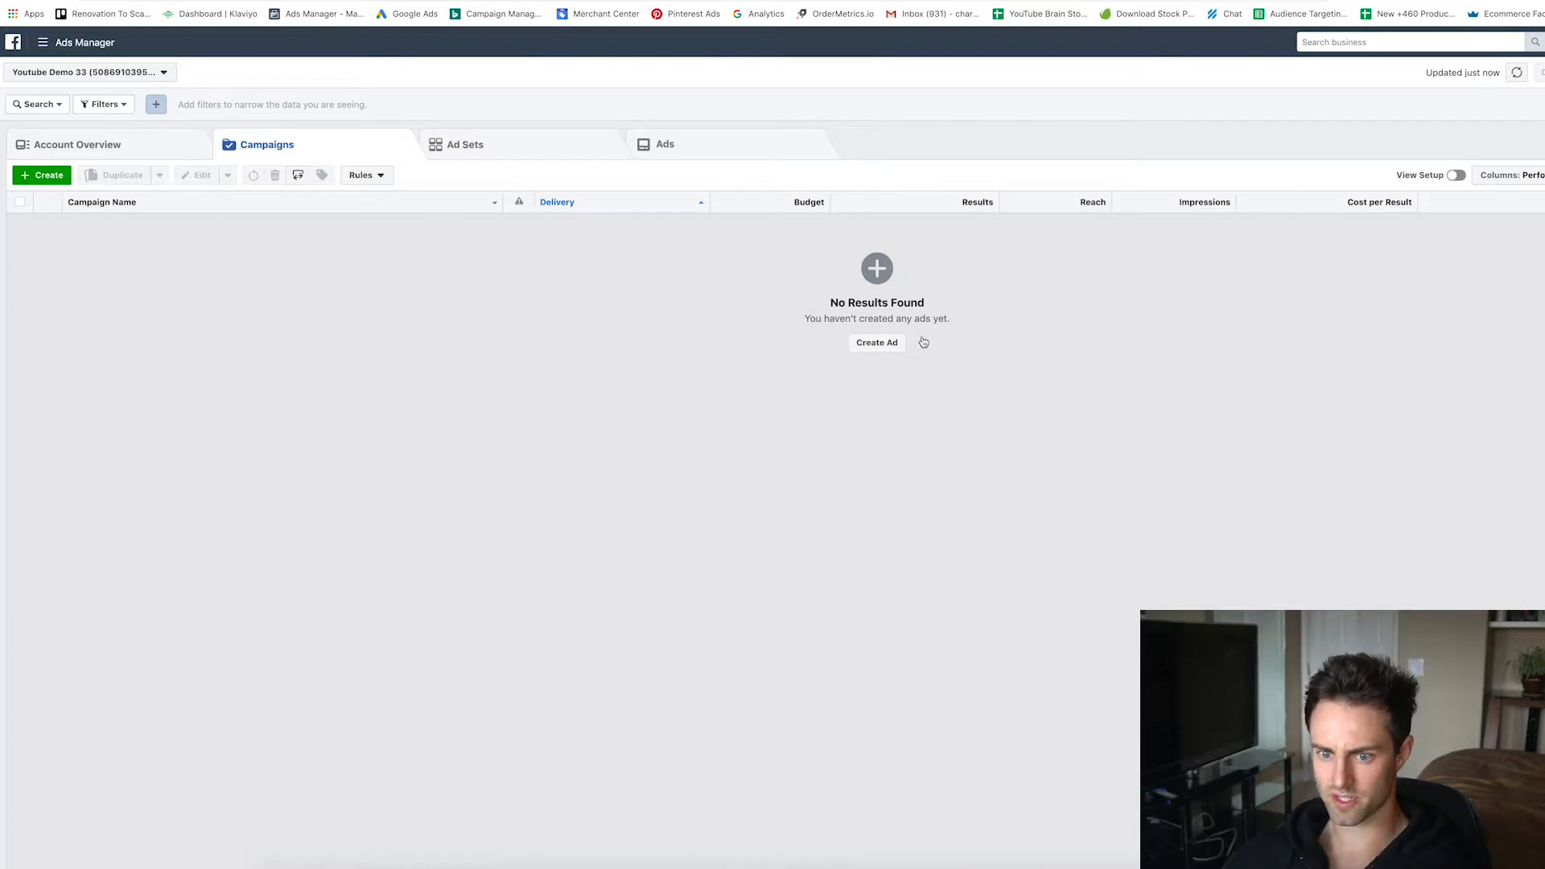
click(877, 343)
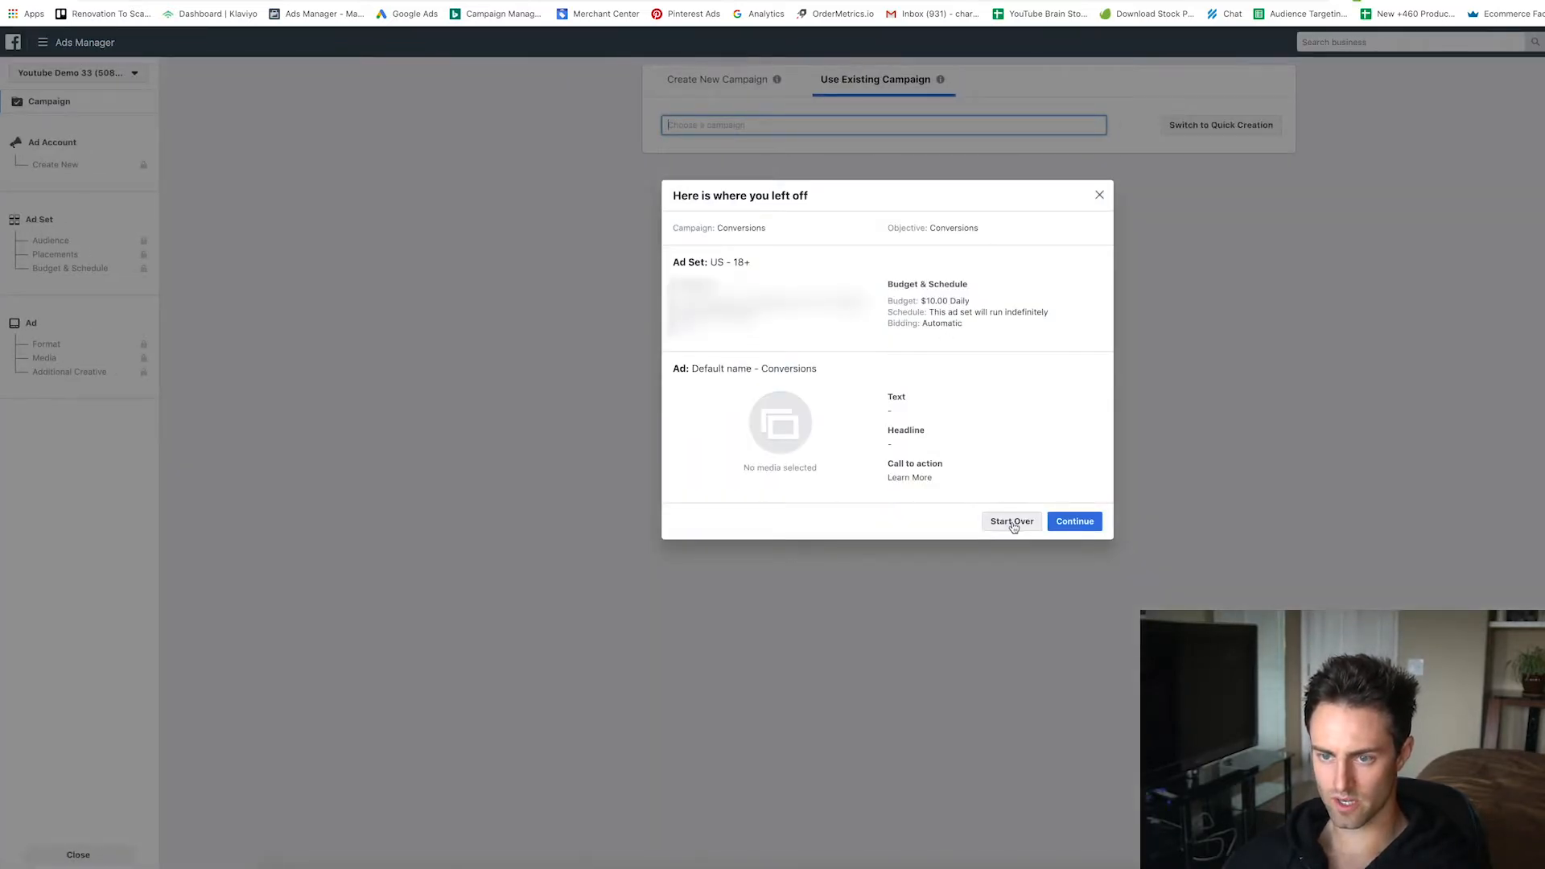
click(1012, 523)
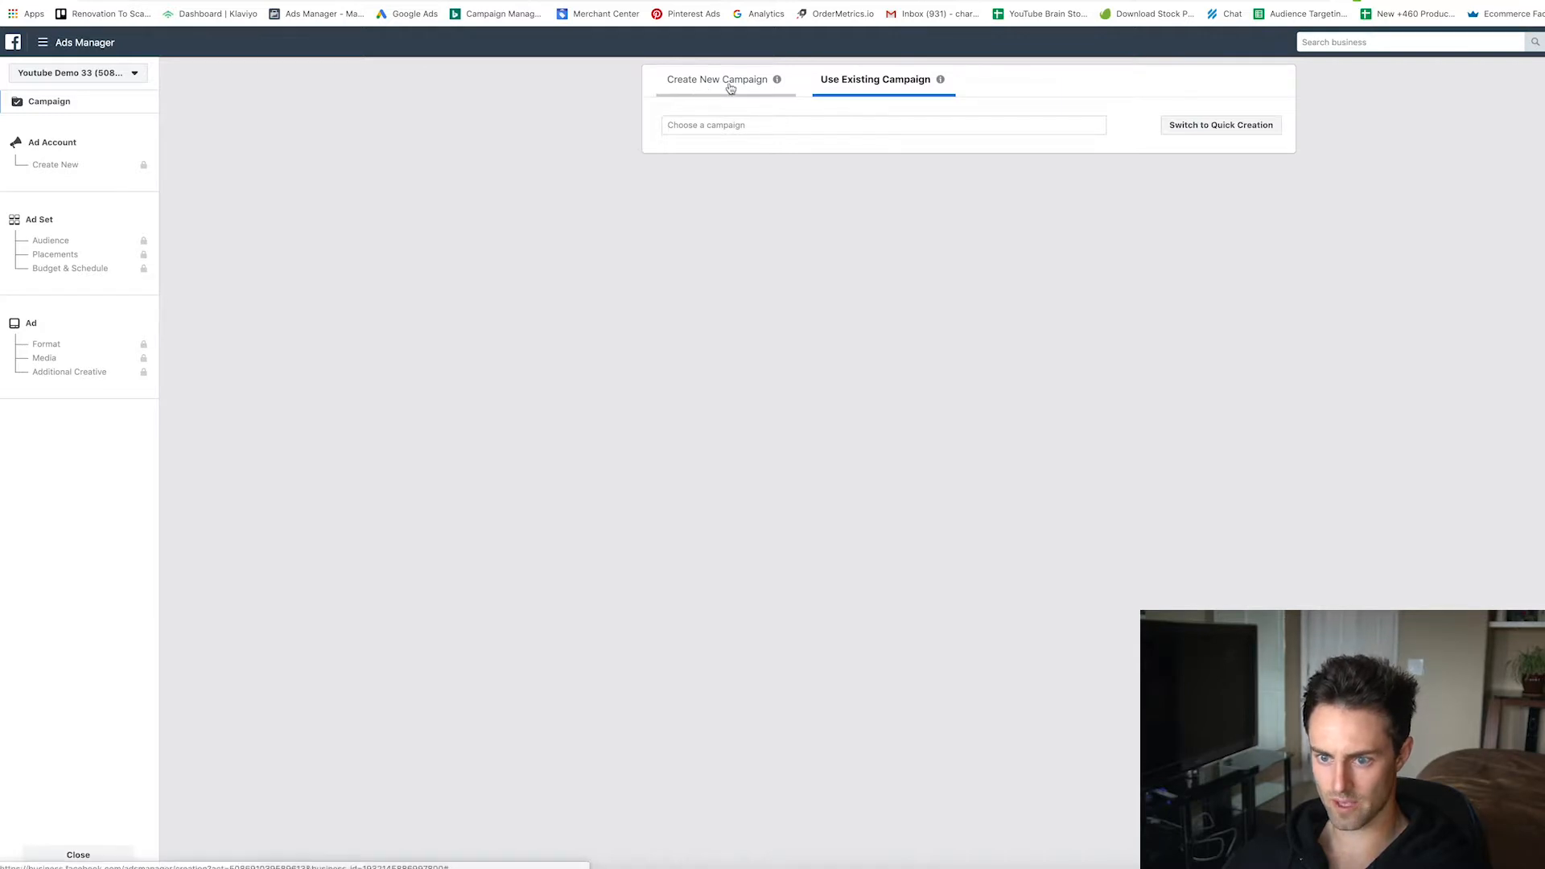
click(705, 80)
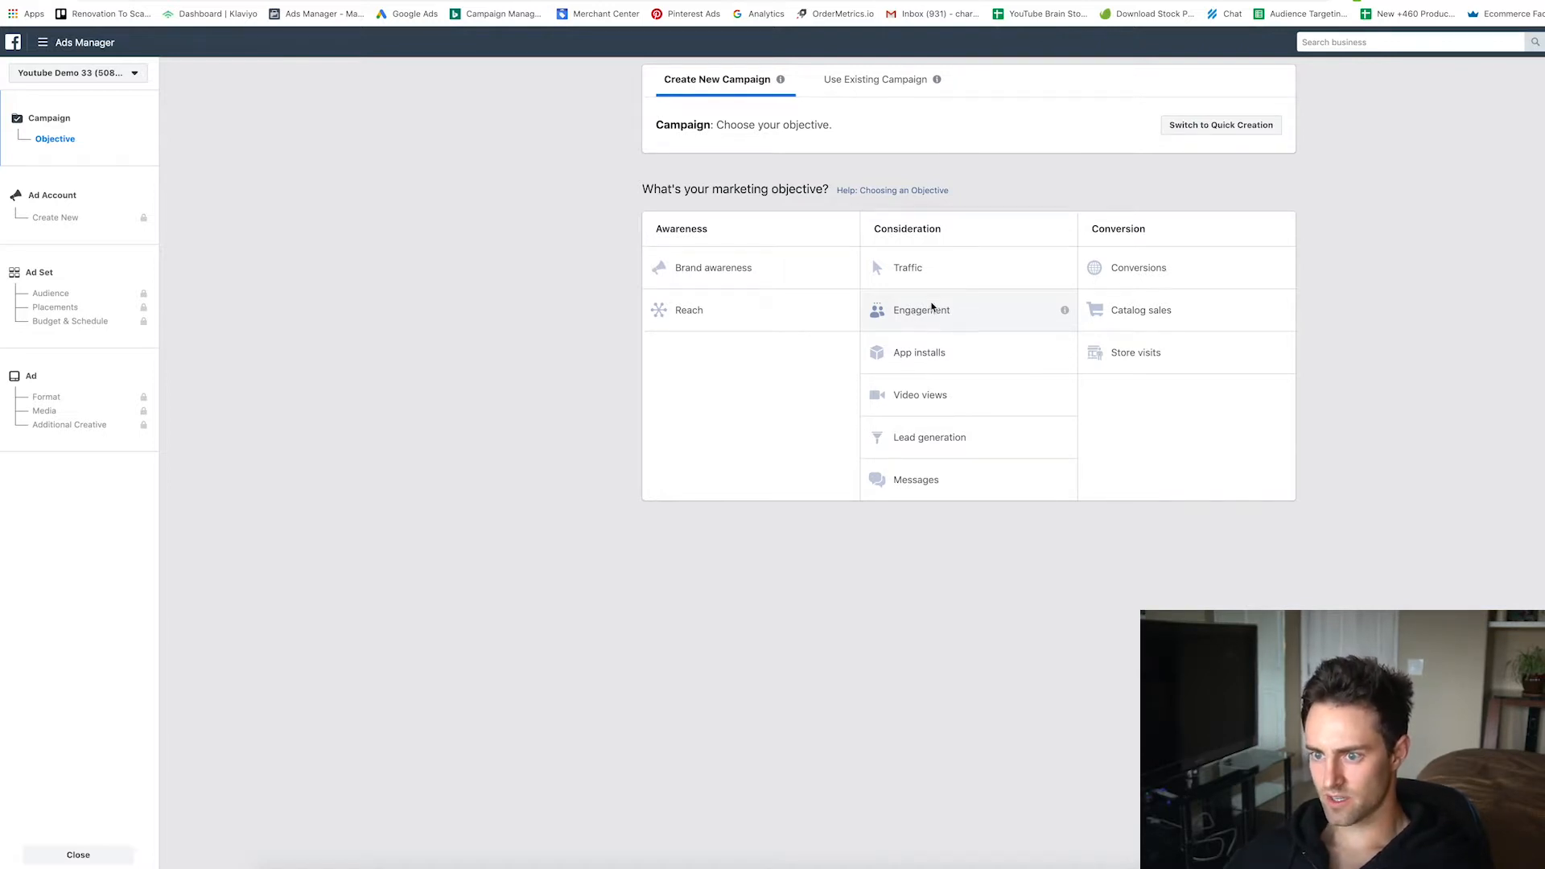
- Choose Conversions as the campaign objective and continue through the ad account setup with its given settings
click(1124, 275)
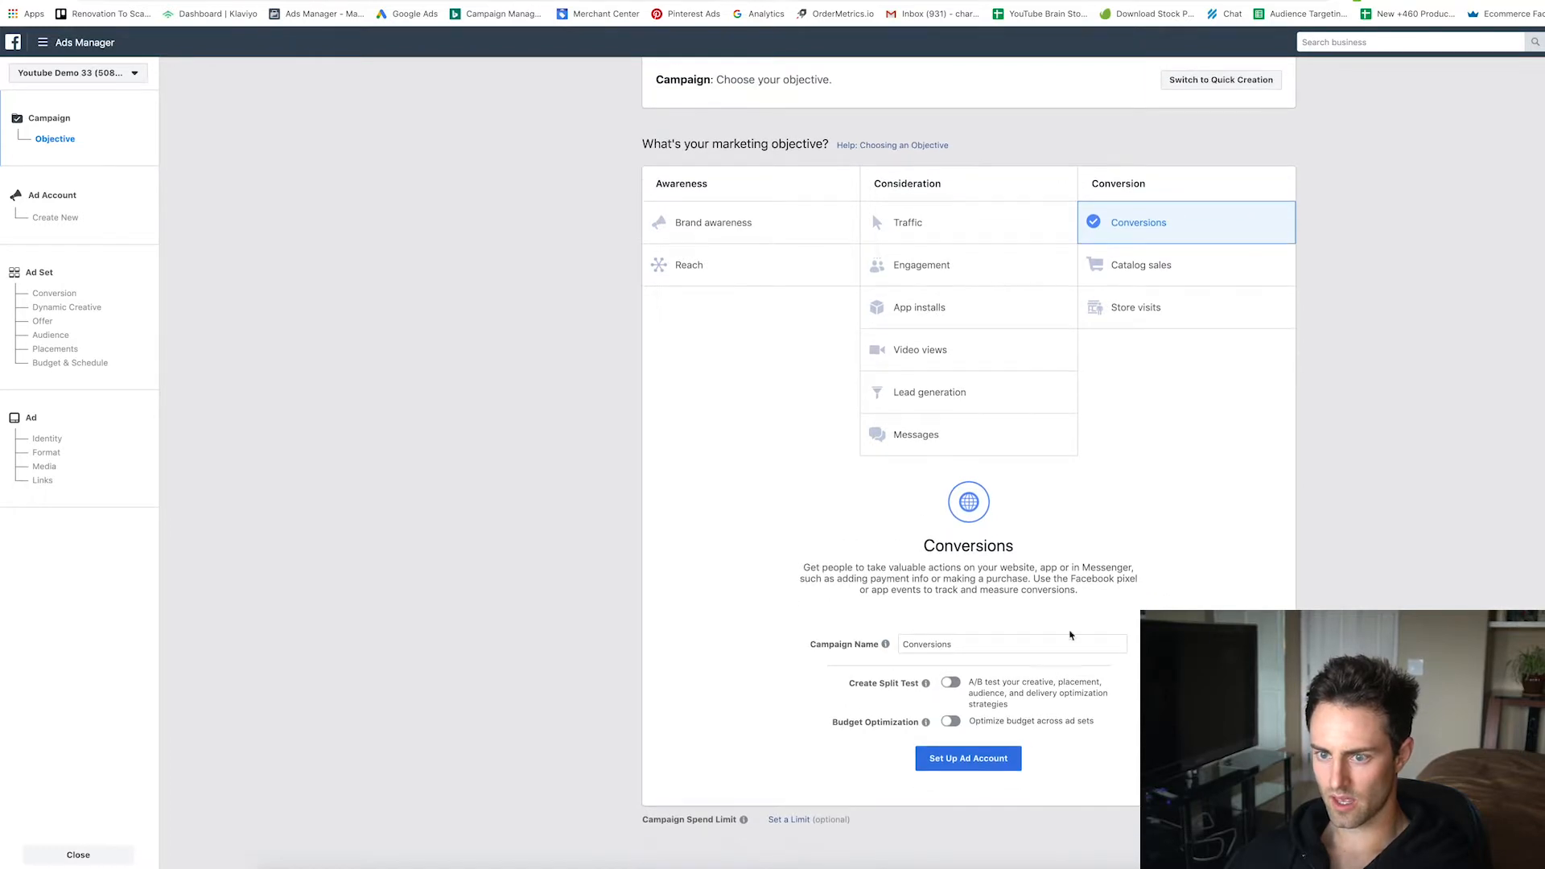
click(963, 762)
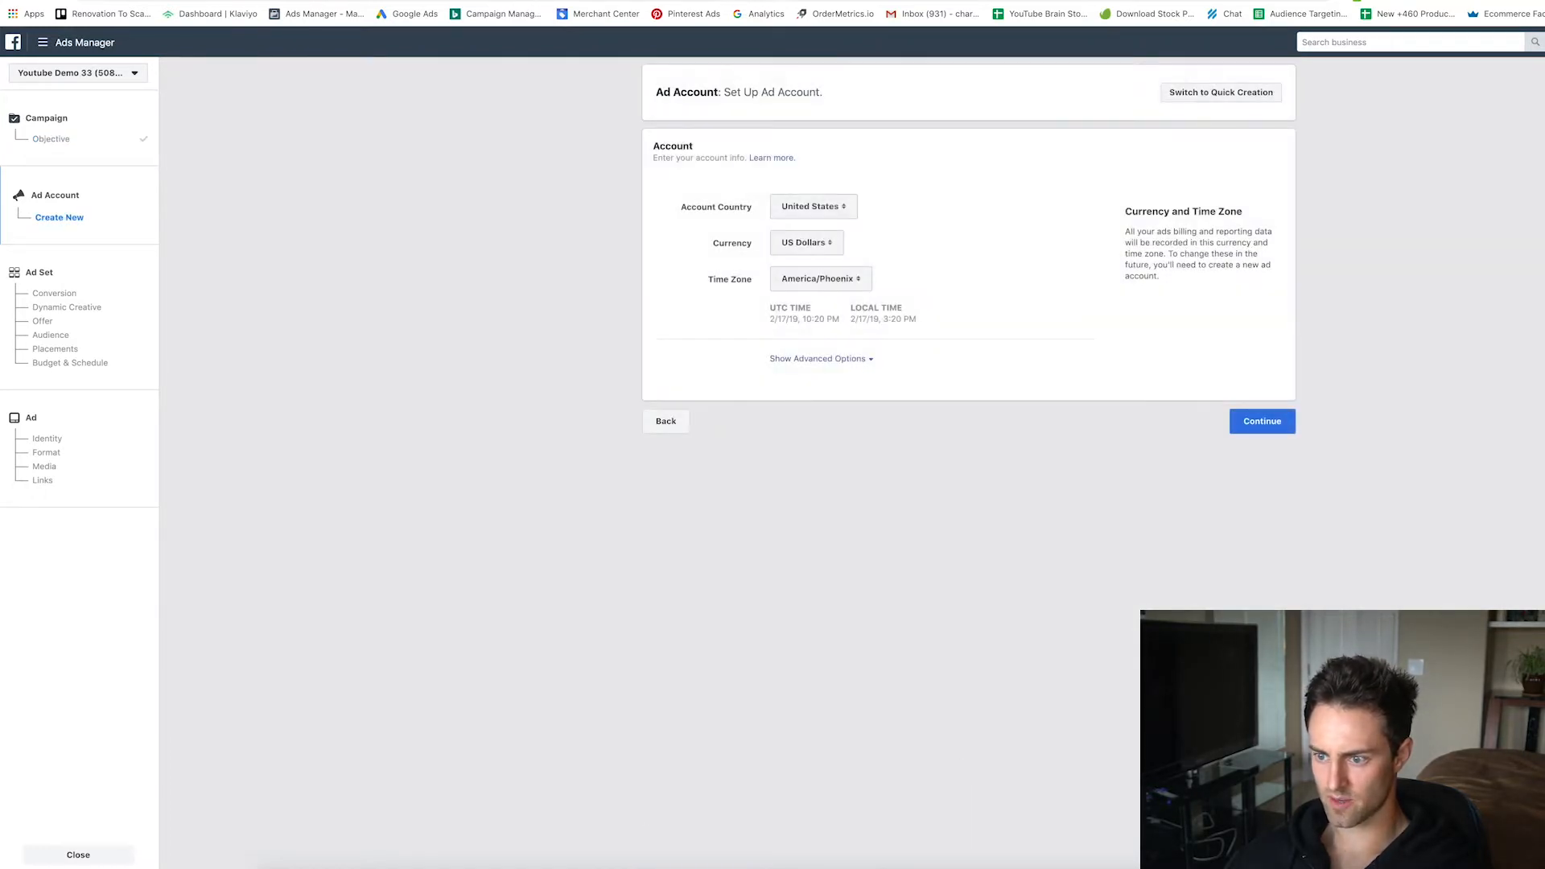
click(1291, 412)
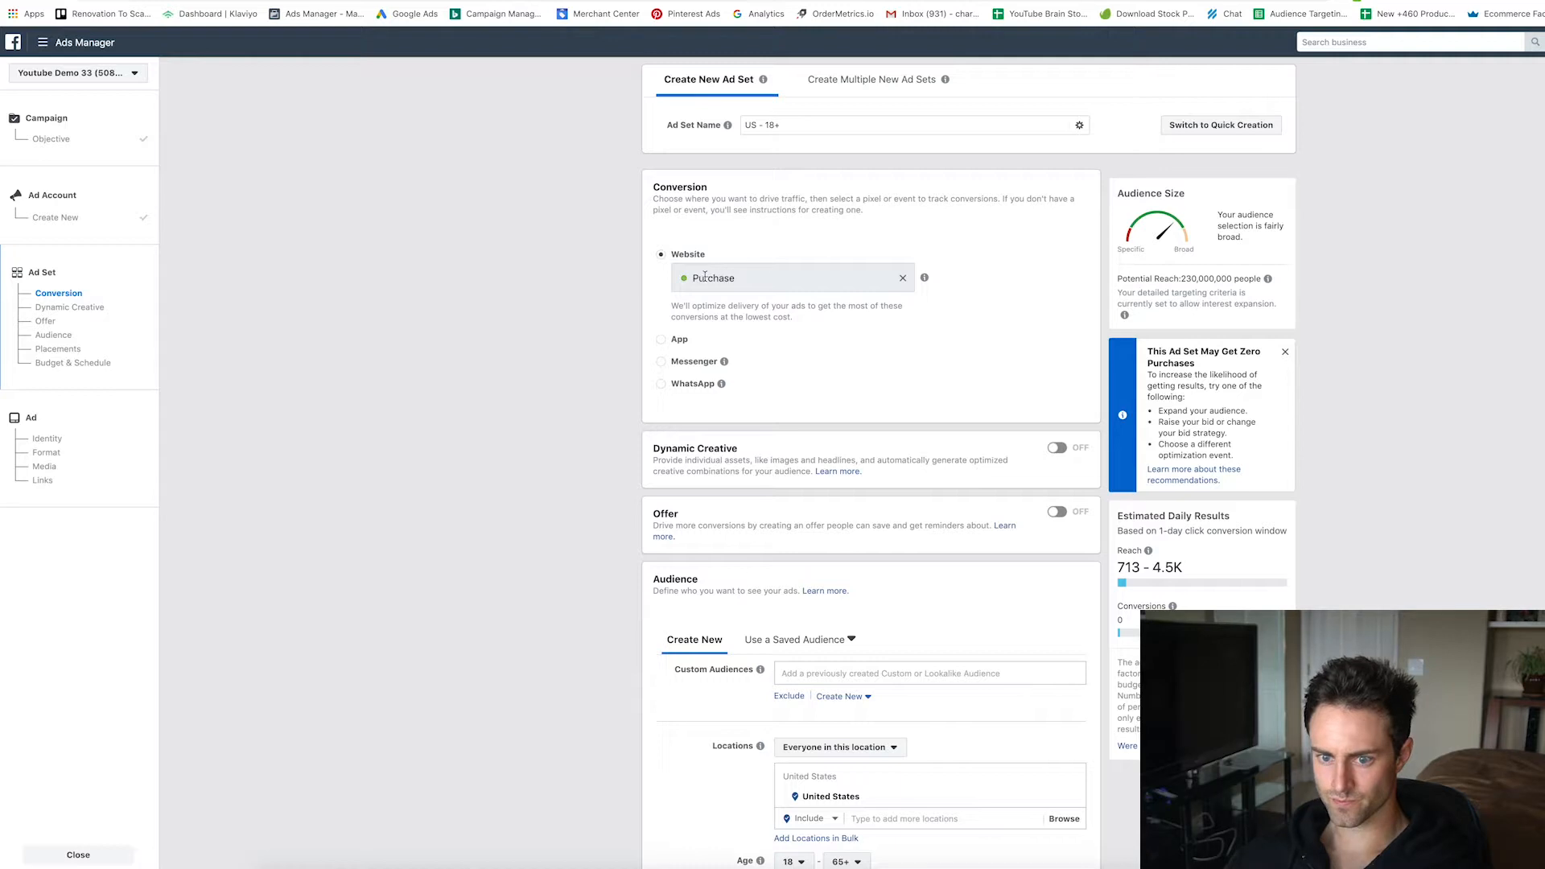
- Search the ad set's custom audiences for "look", filtered to lookalike audiences
scroll(845, 349, down, 4)
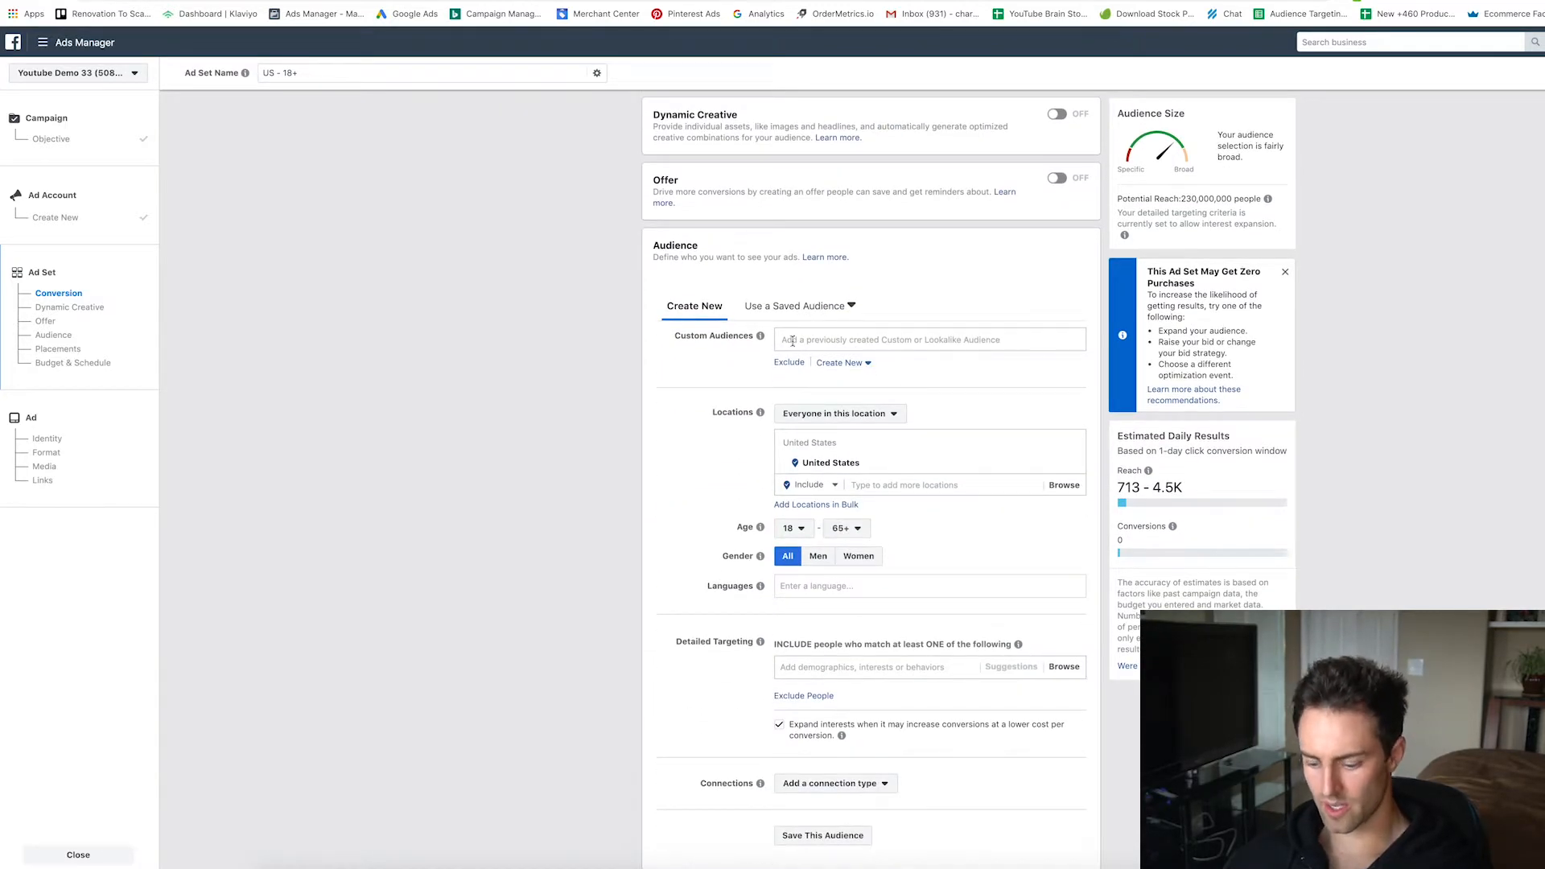
click(805, 339)
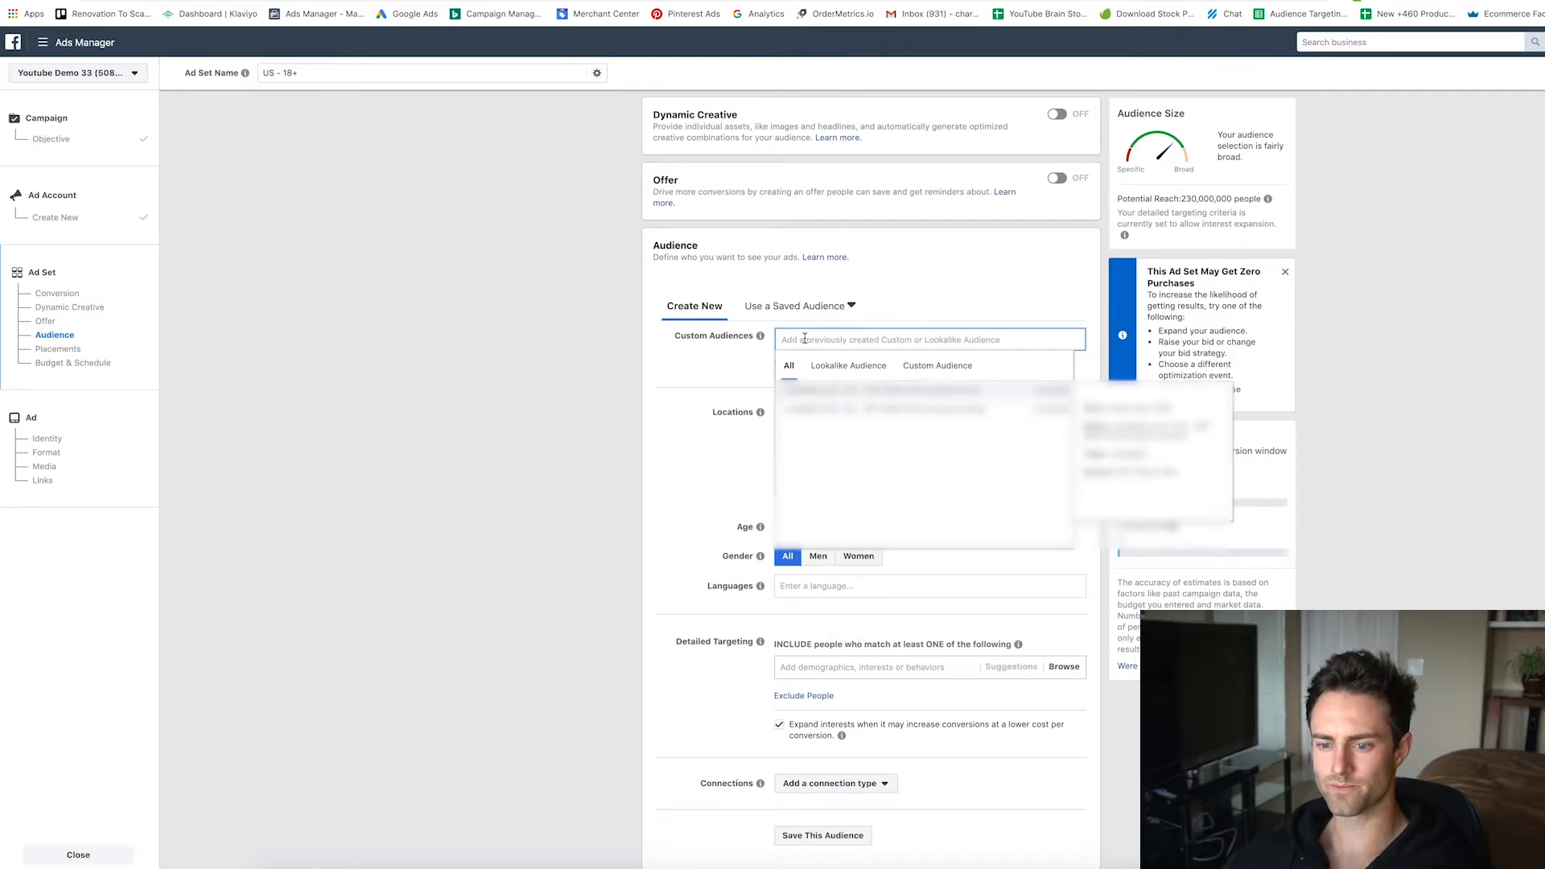
text(look)
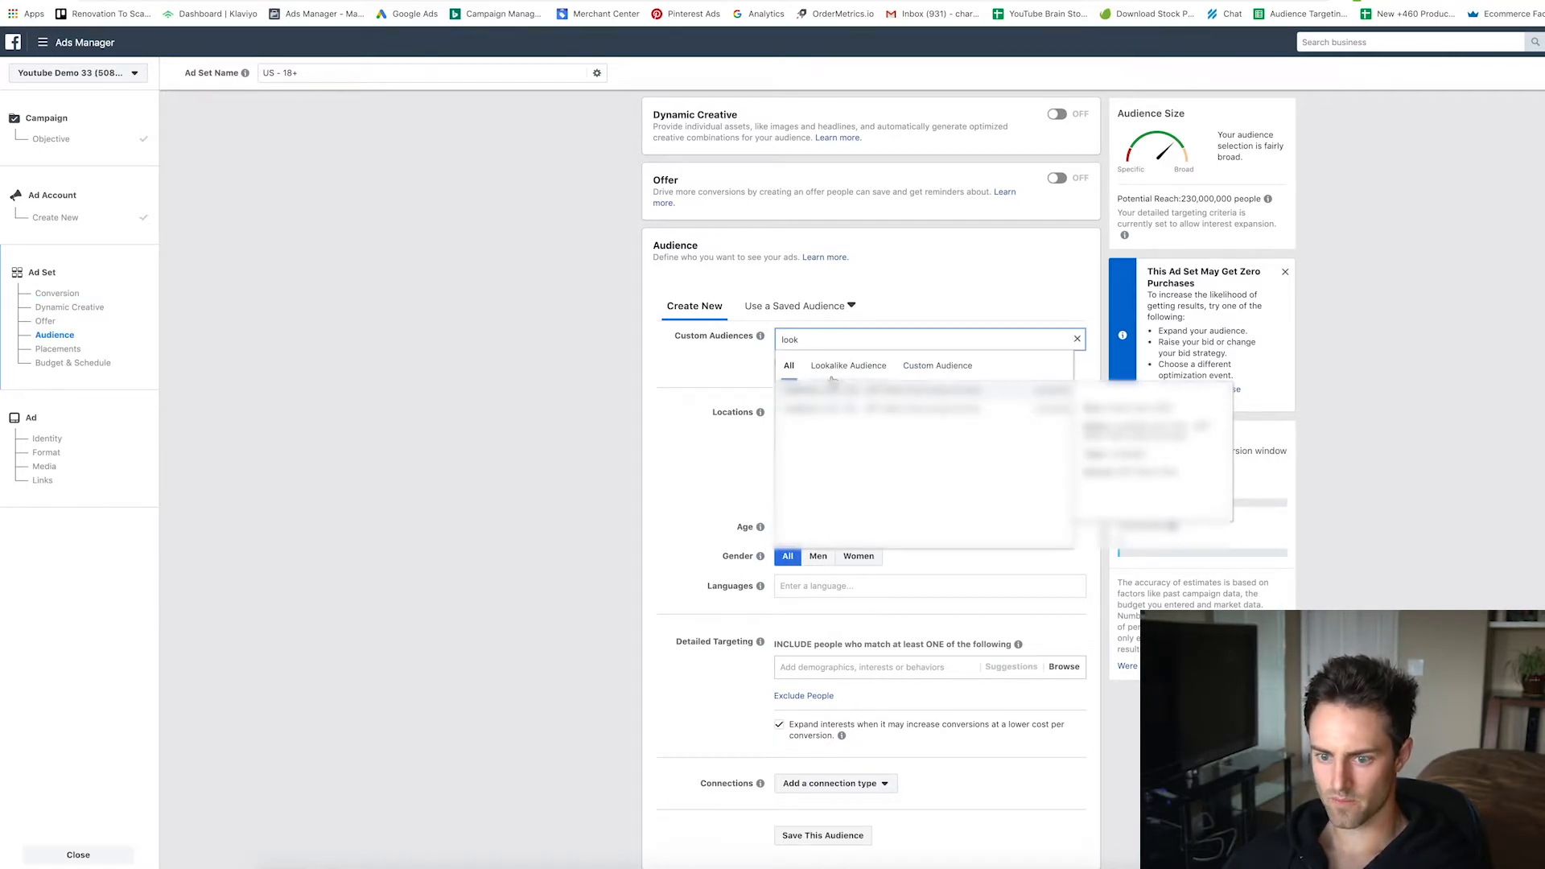
click(857, 366)
click(755, 349)
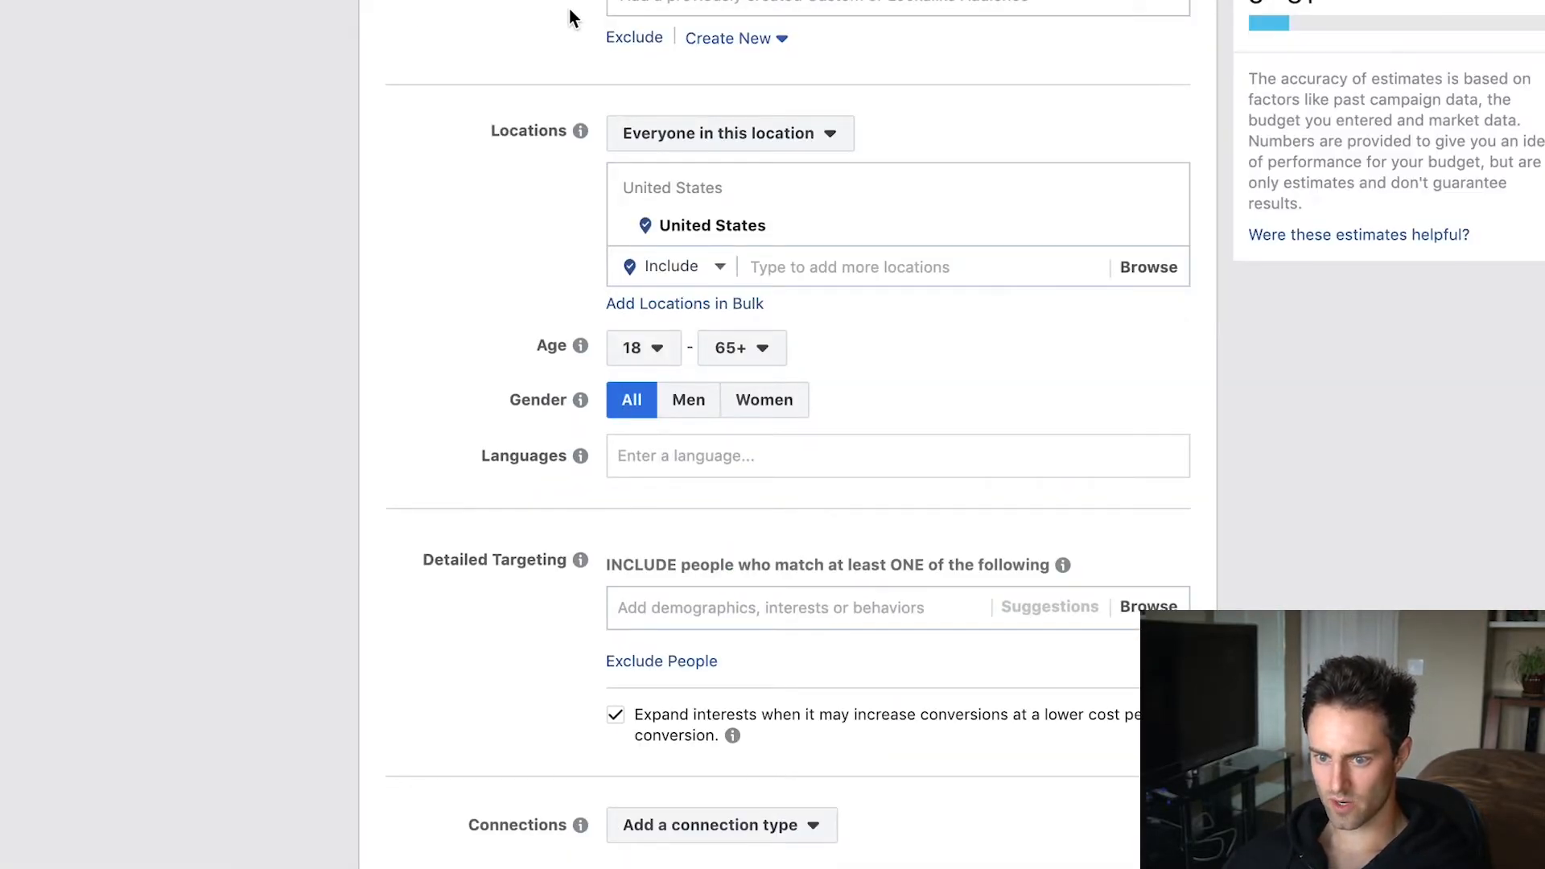
- Limit the ad set's audience to women aged 25 to 54
scroll(407, 114, down, 3)
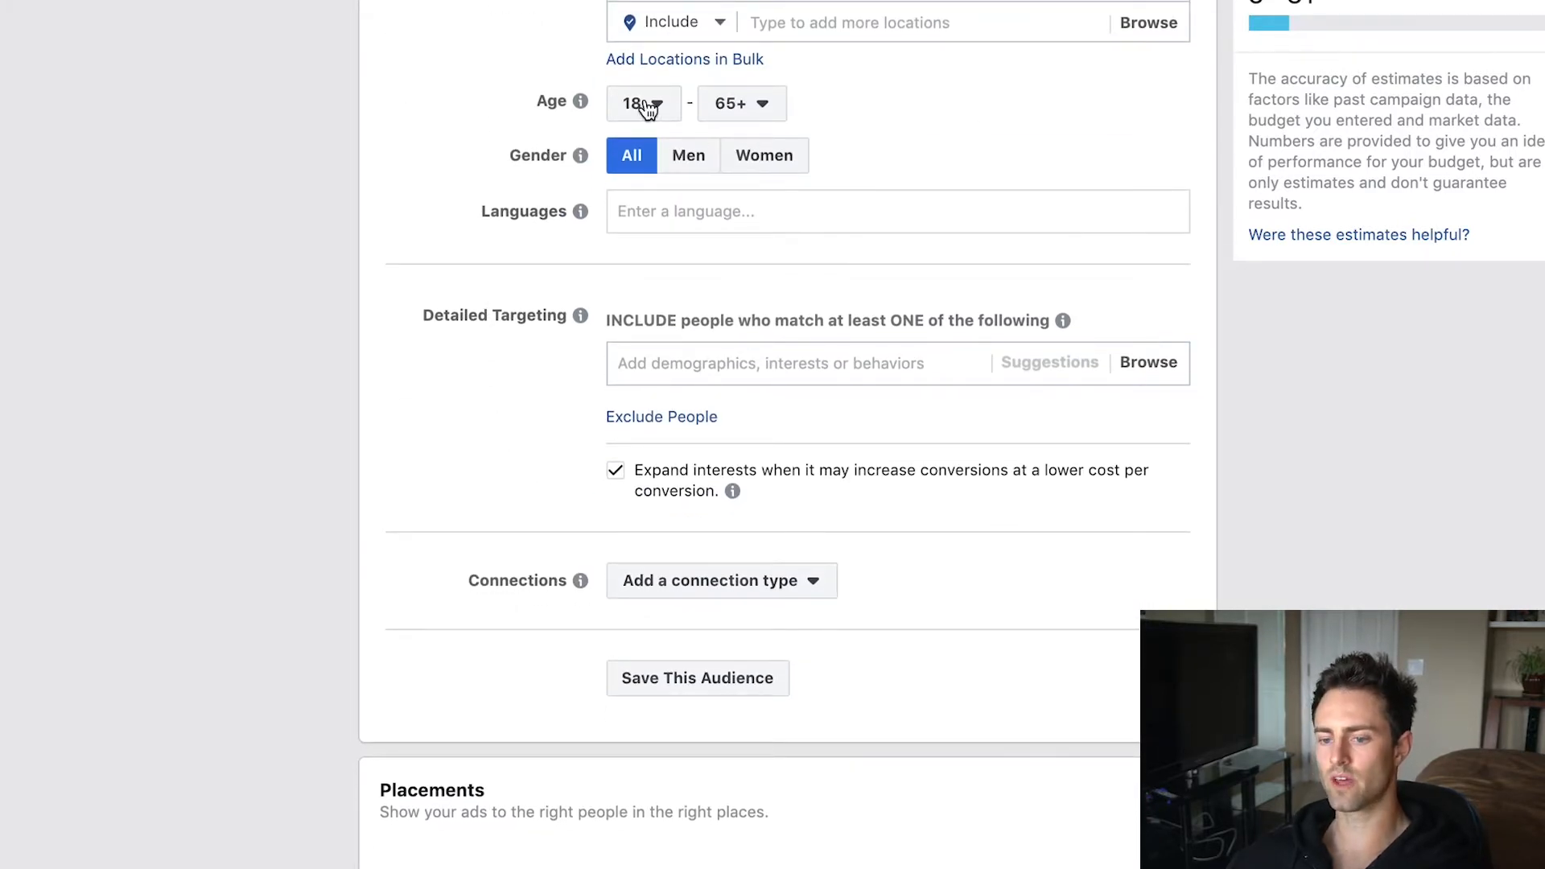
click(760, 159)
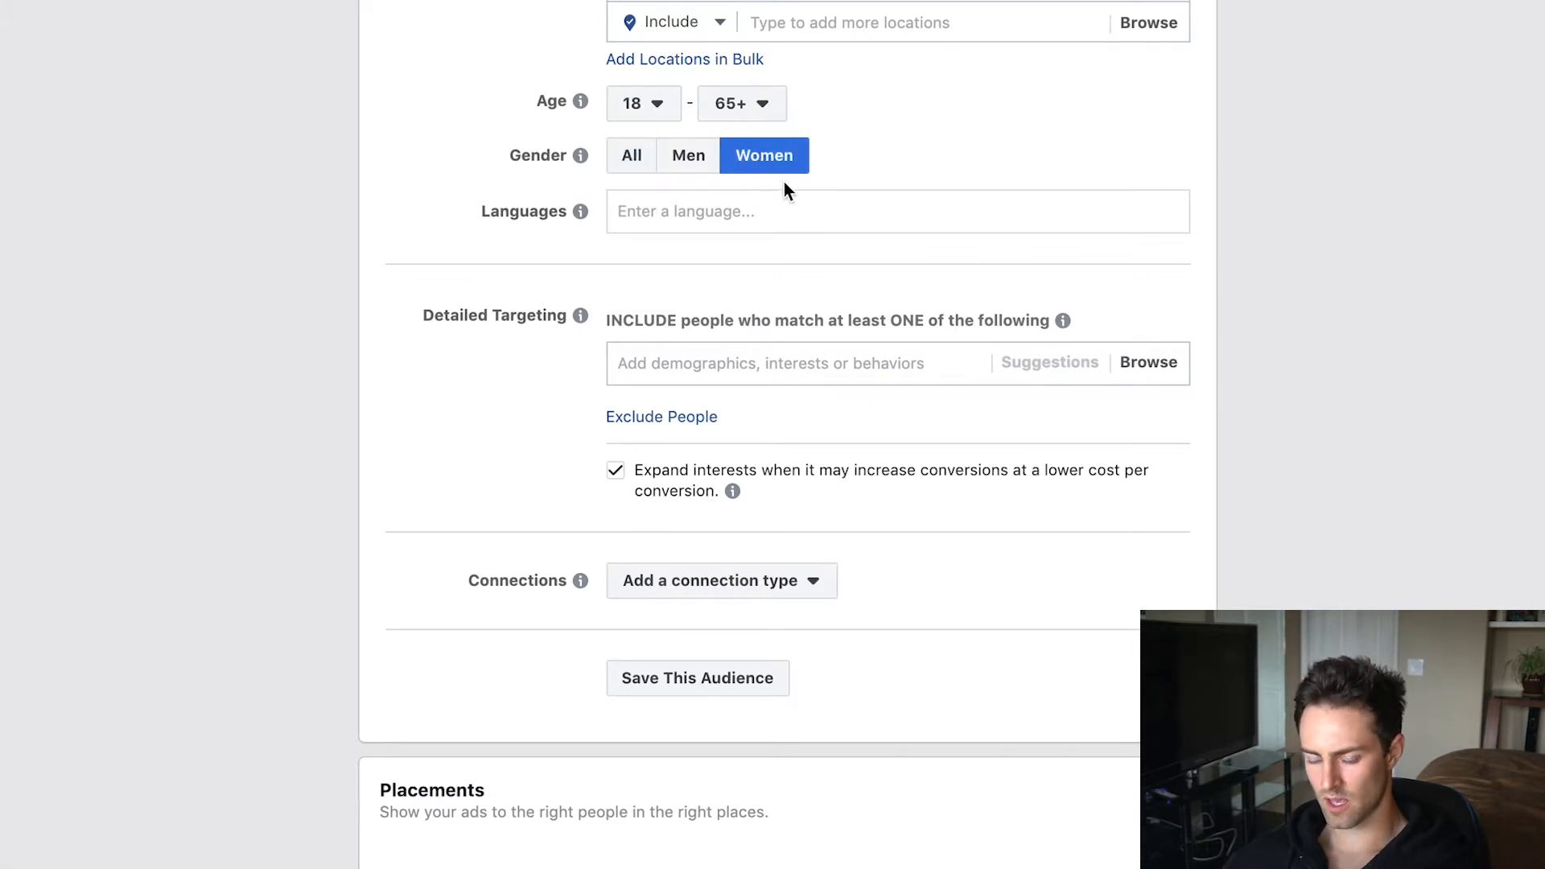
click(651, 108)
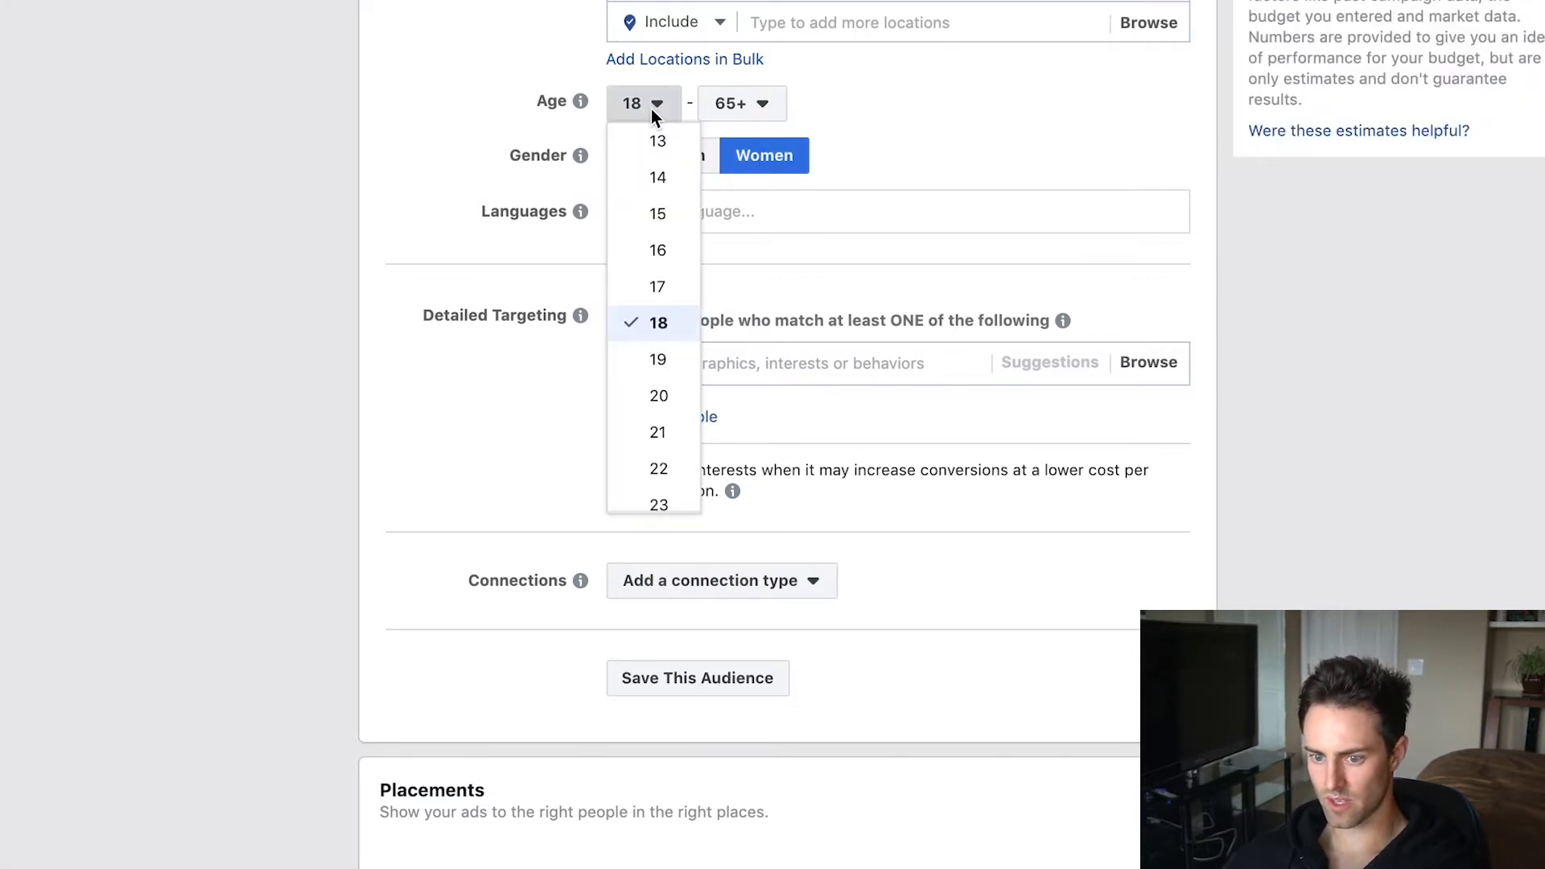
scroll(643, 313, down, 2)
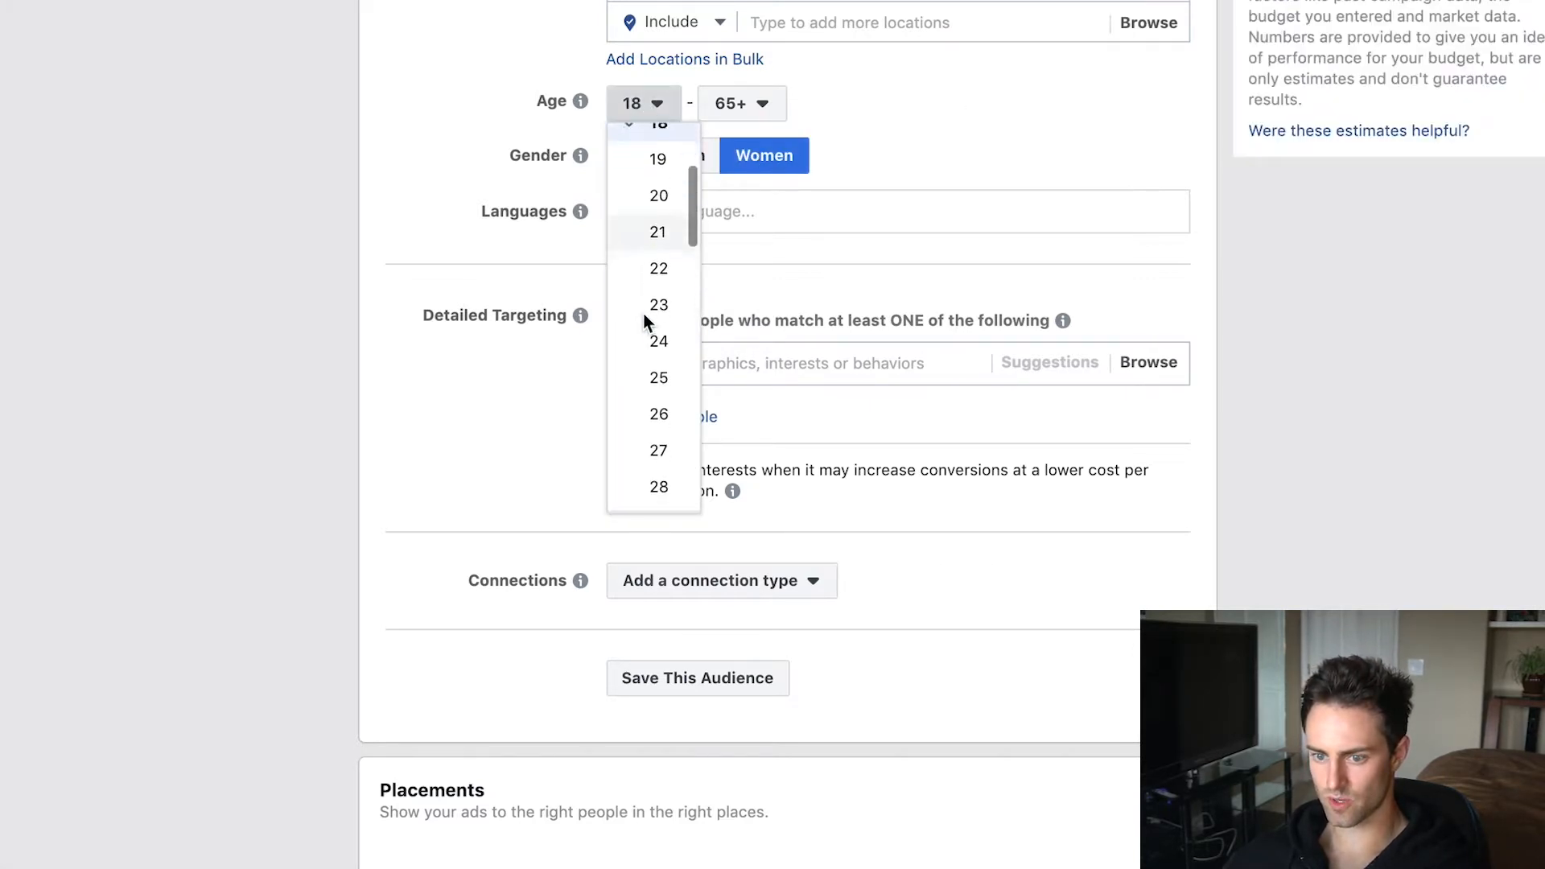
click(658, 375)
click(720, 114)
scroll(752, 394, up, 5)
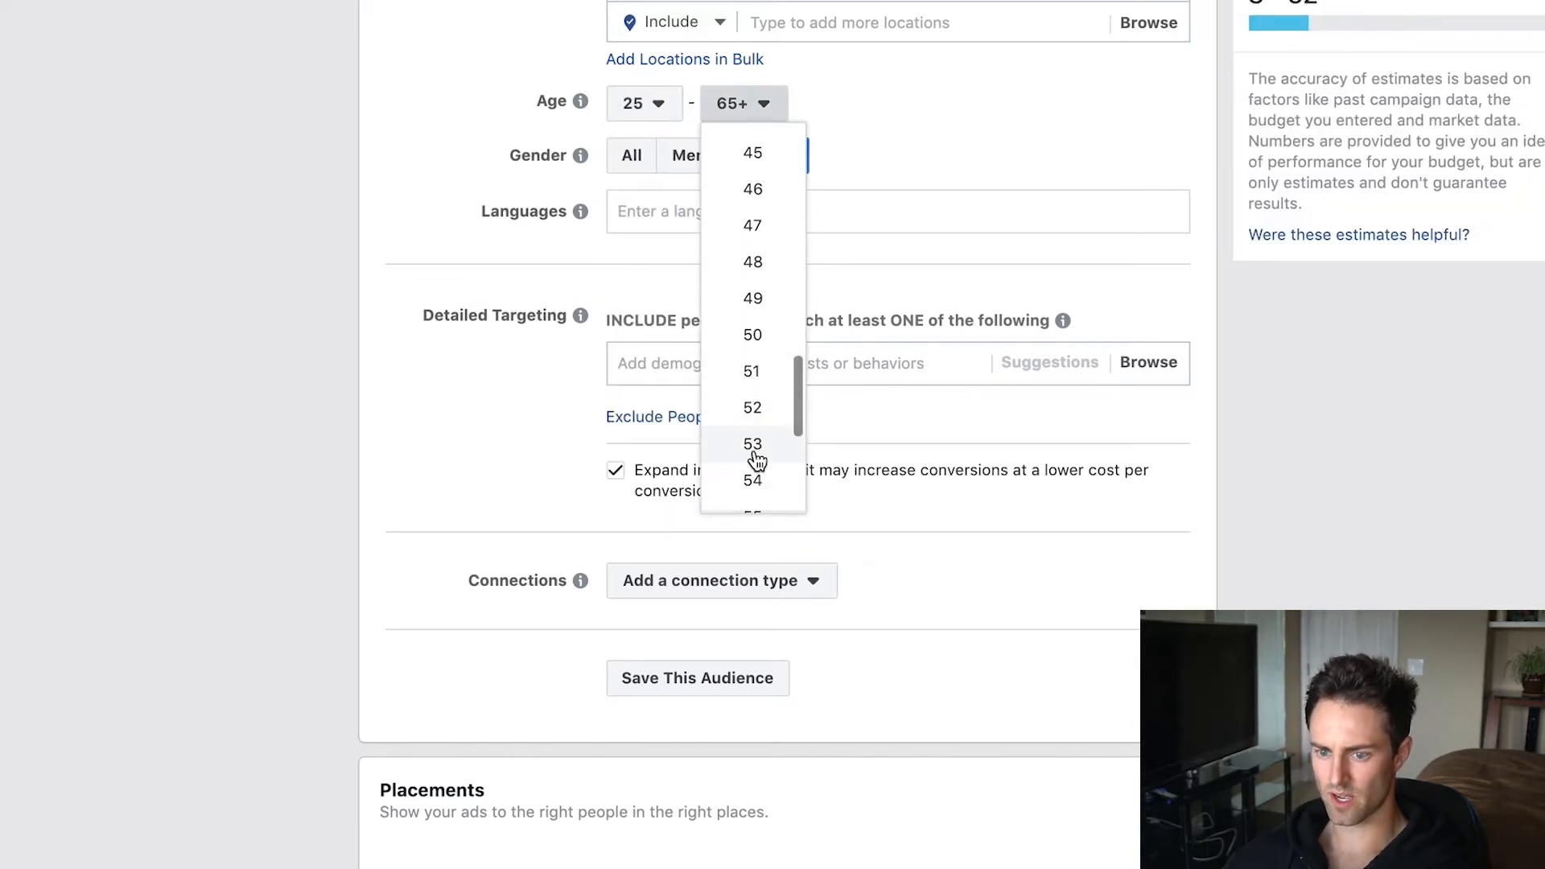
scroll(755, 442, down, 1)
click(751, 428)
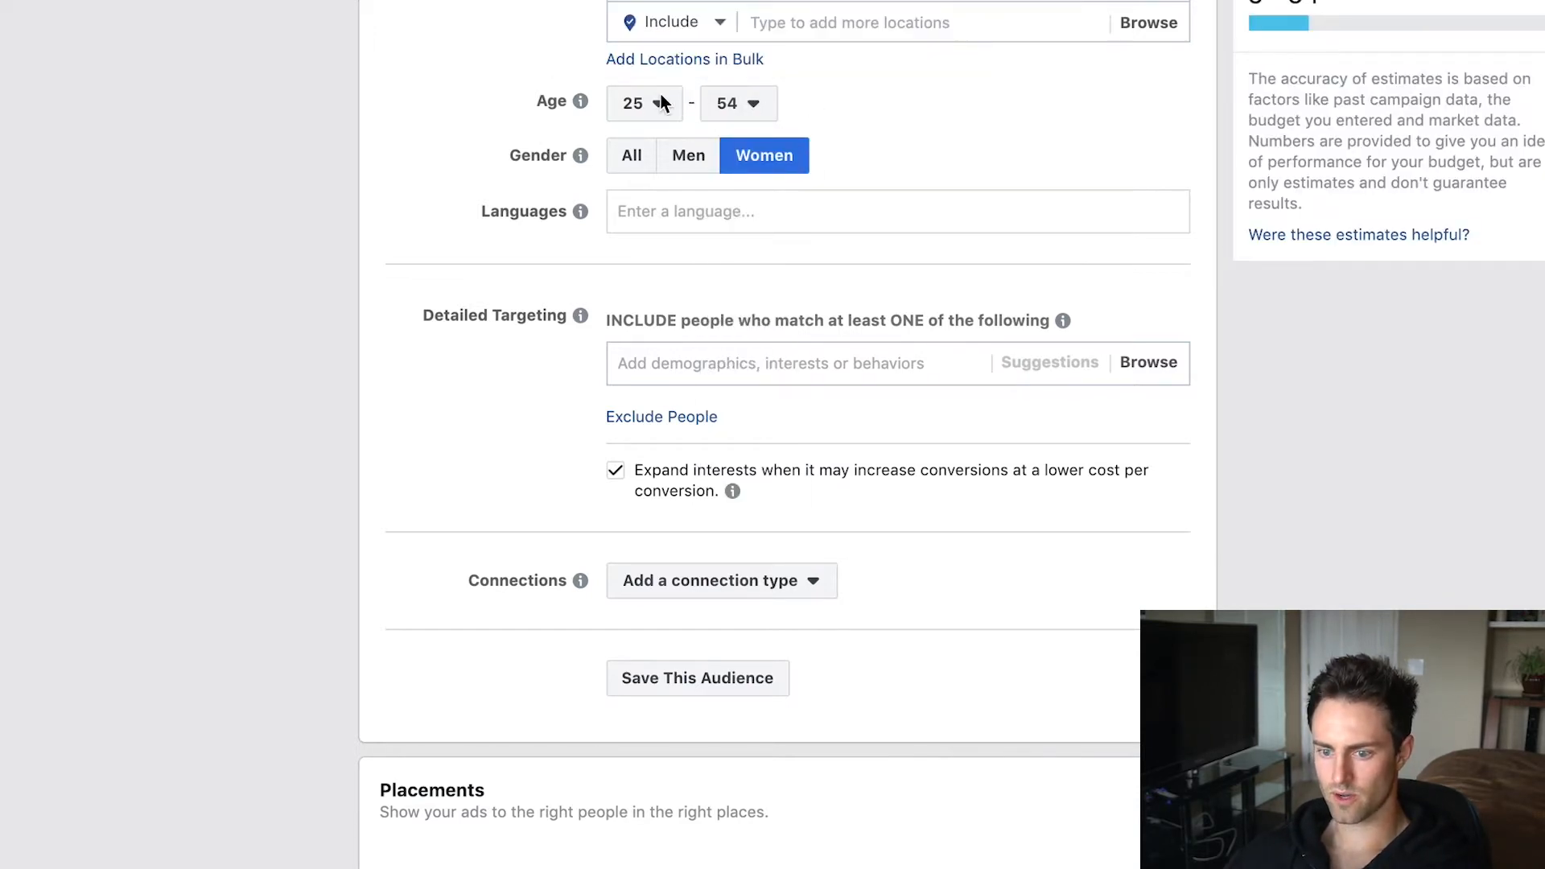
- Switch to editing the placements manually and exclude the Messenger, Audience Network and Instagram platforms
scroll(1013, 310, down, 2)
scroll(976, 249, down, 7)
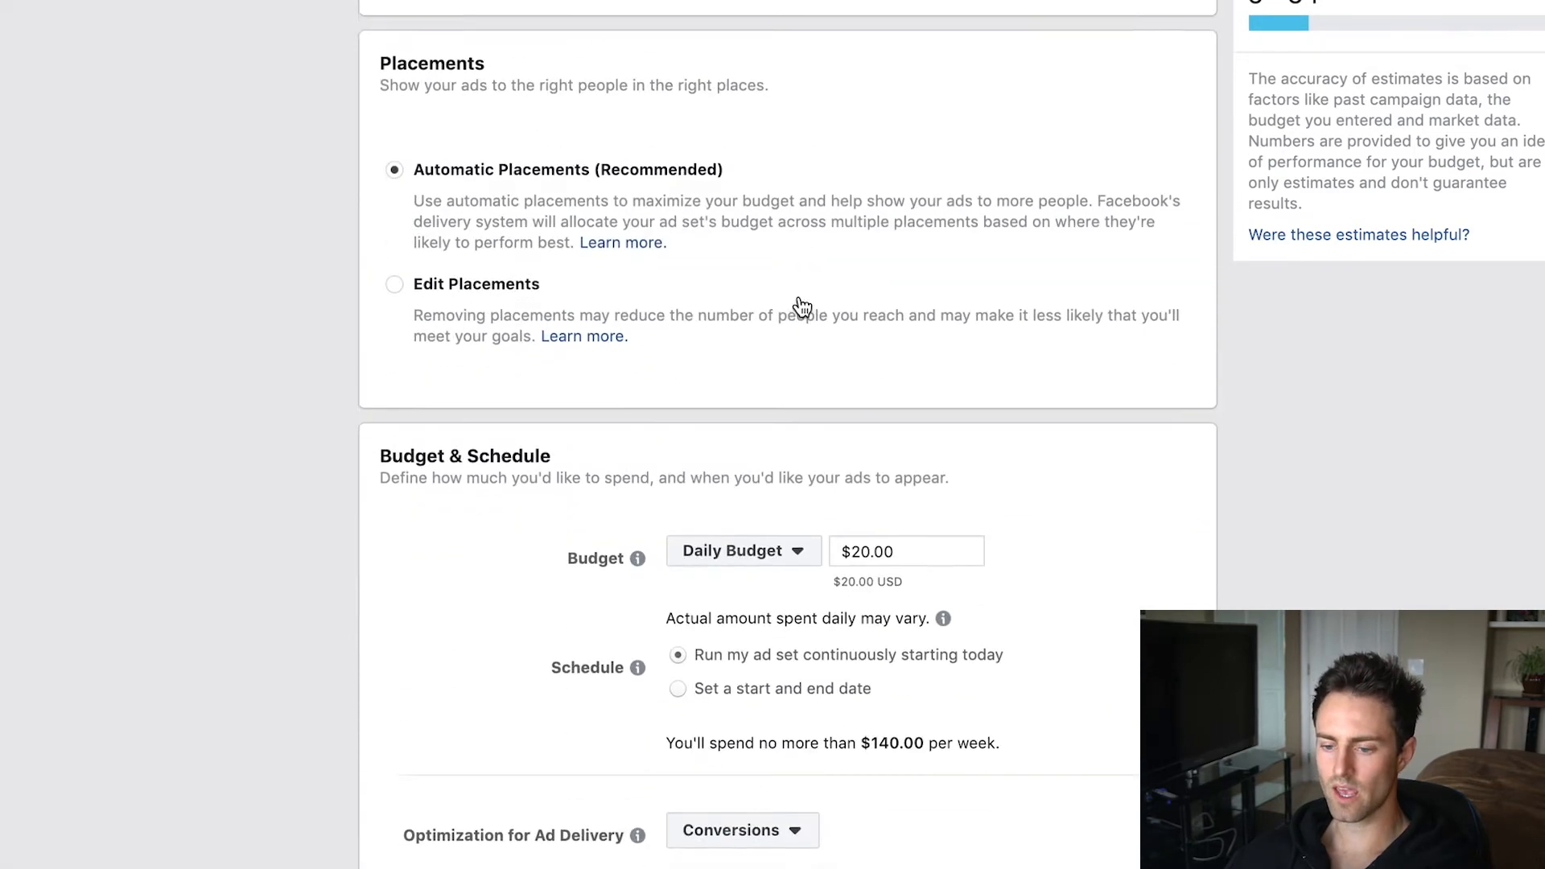
click(395, 197)
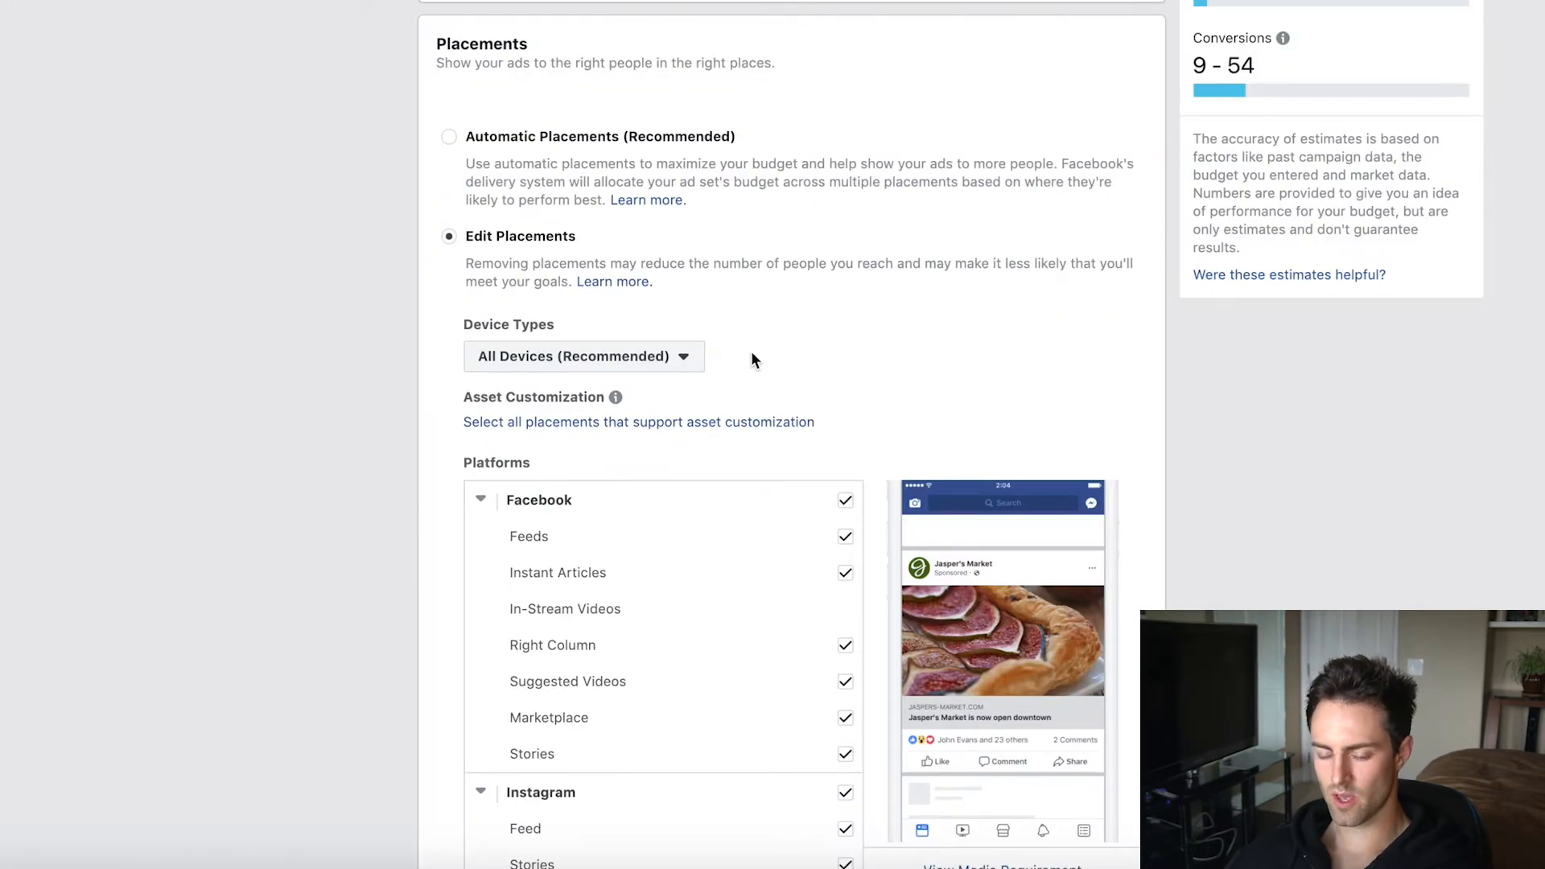
scroll(750, 359, down, 4)
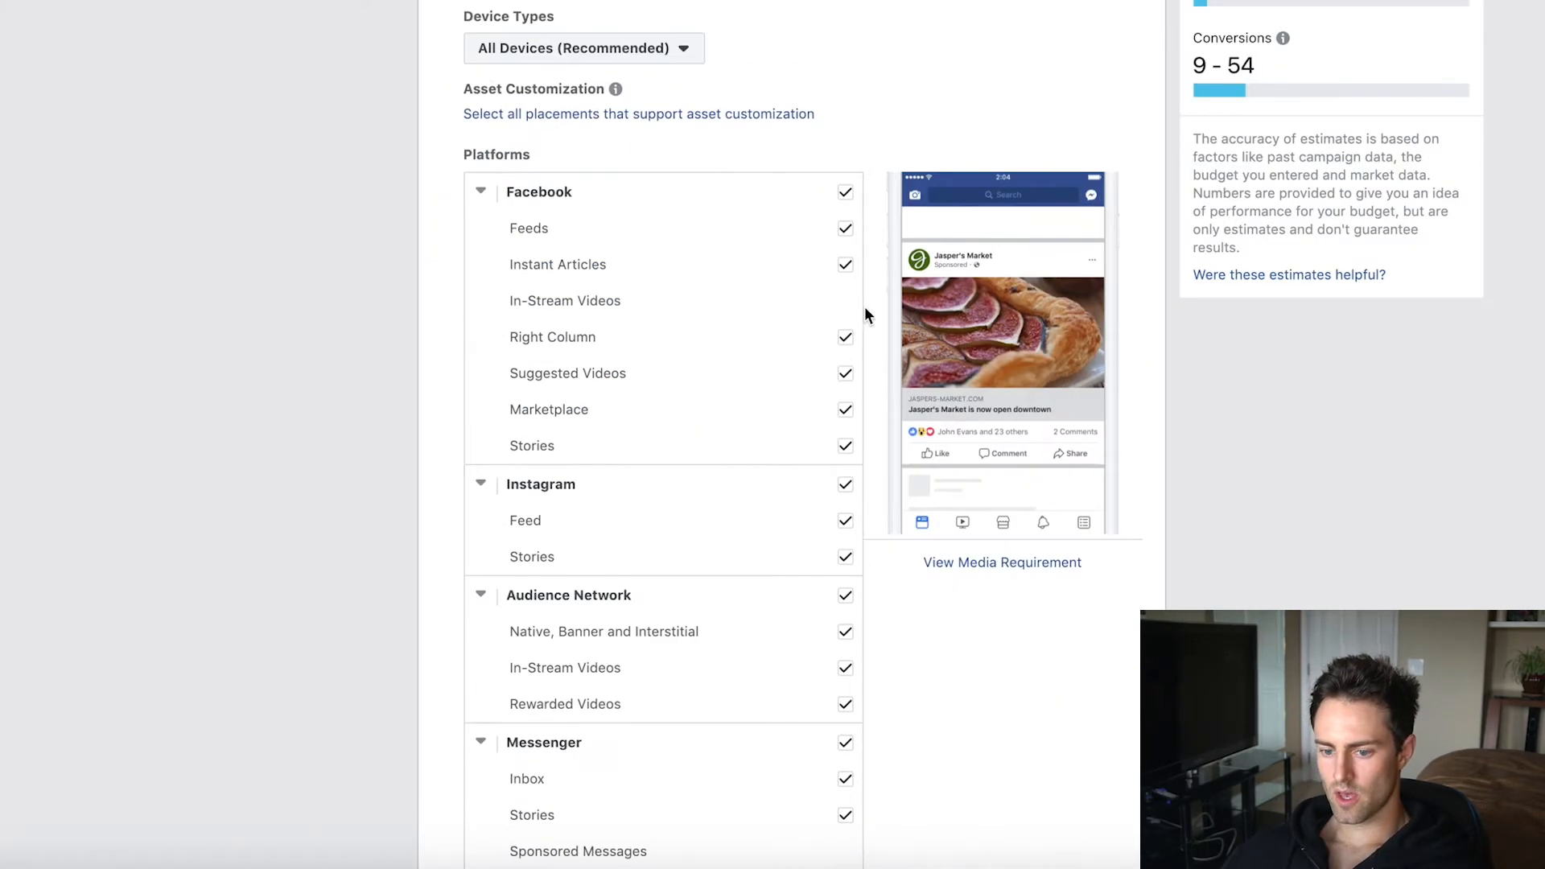
scroll(708, 666, down, 3)
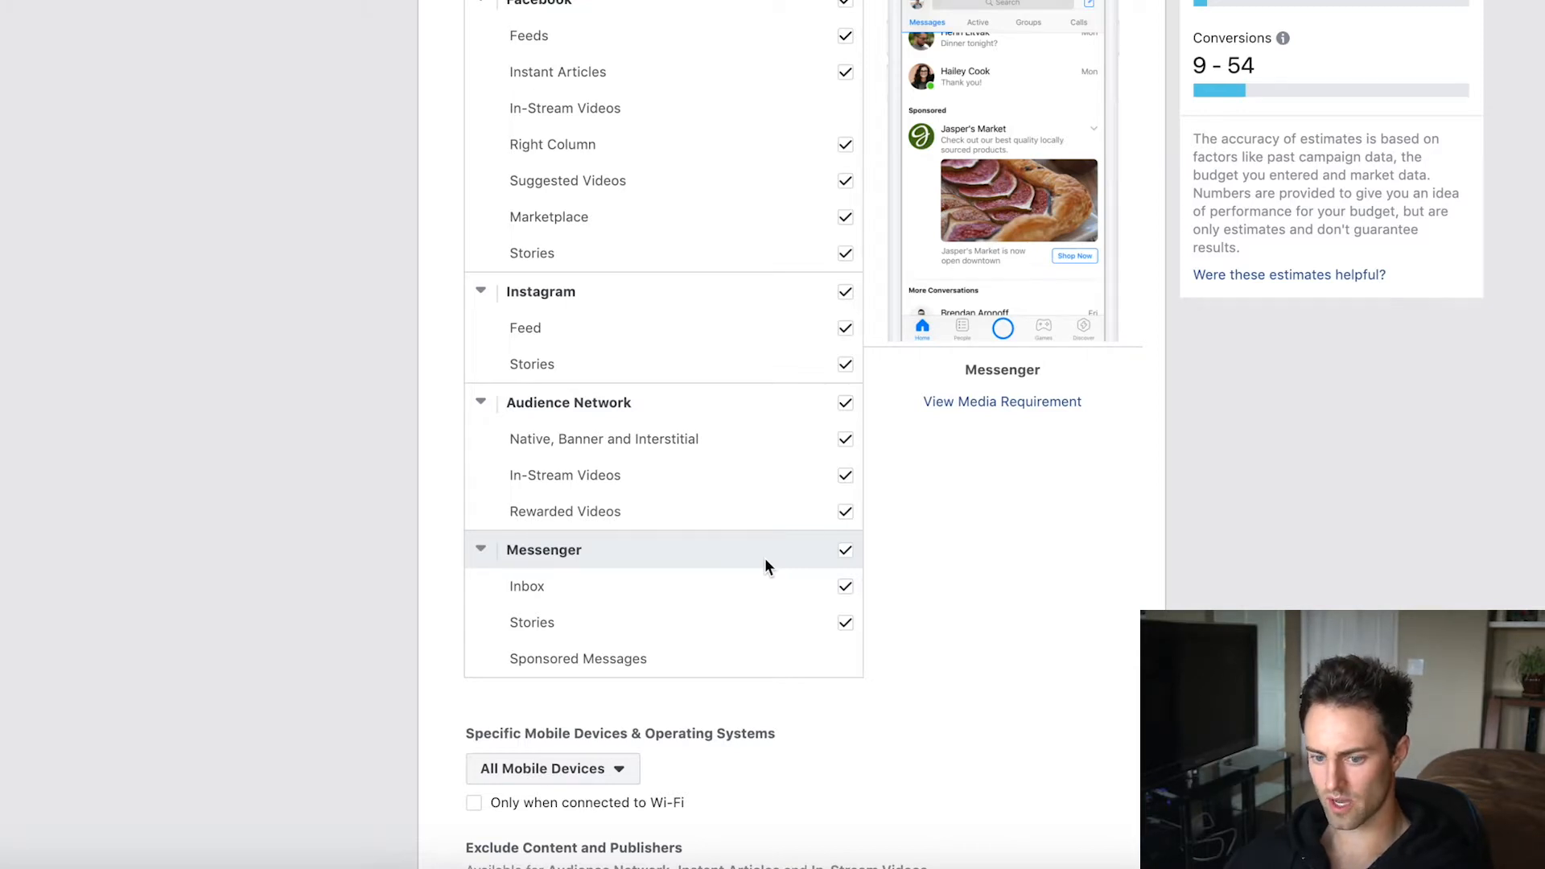
click(844, 552)
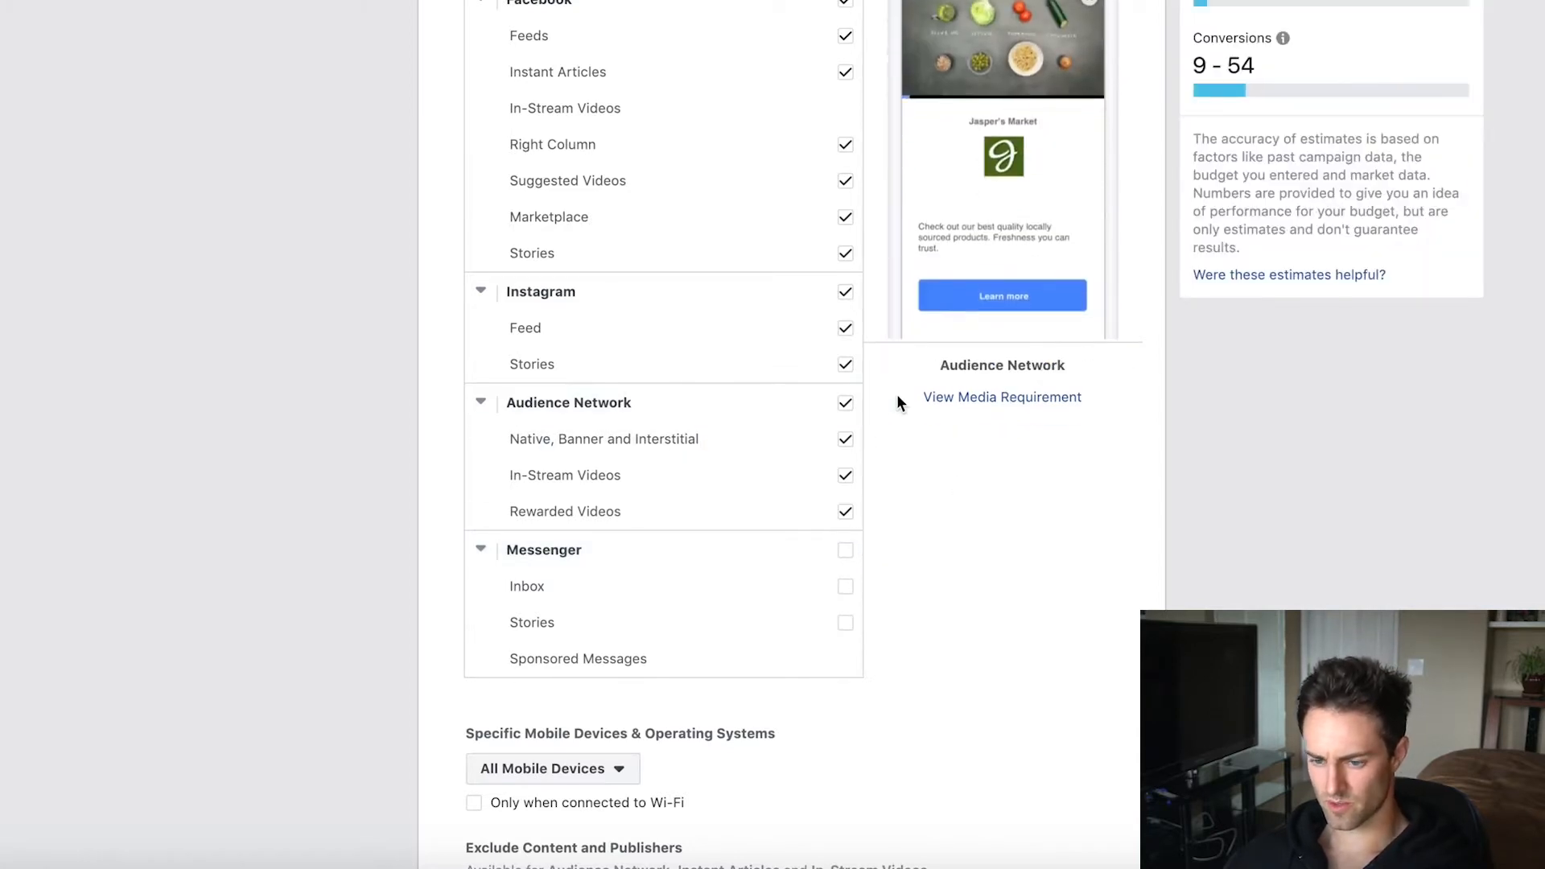
click(844, 406)
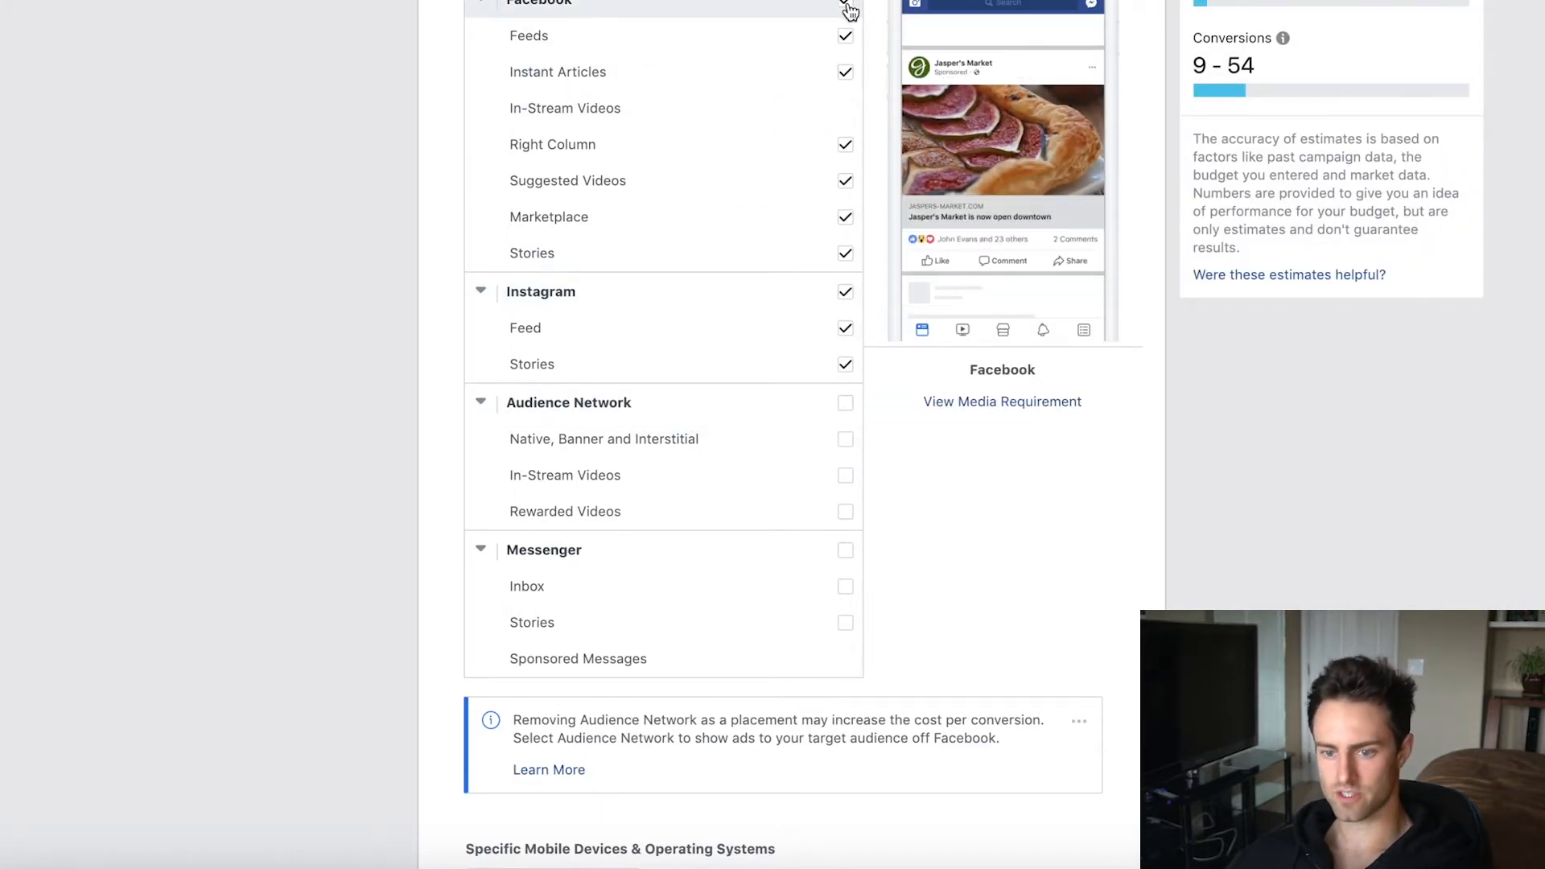
click(845, 178)
scroll(837, 153, up, 1)
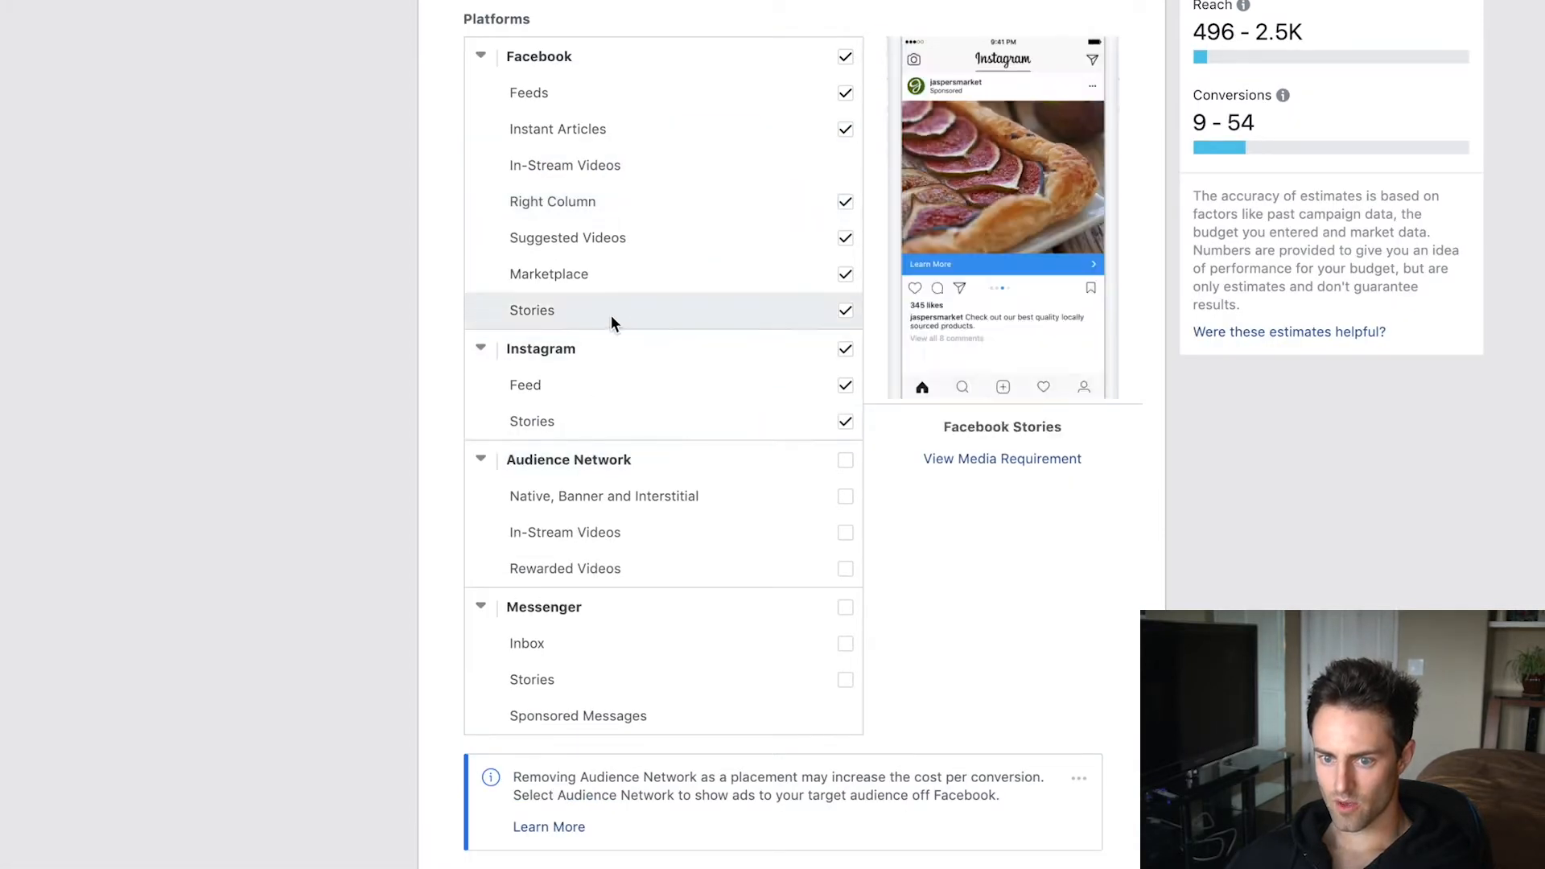
click(845, 349)
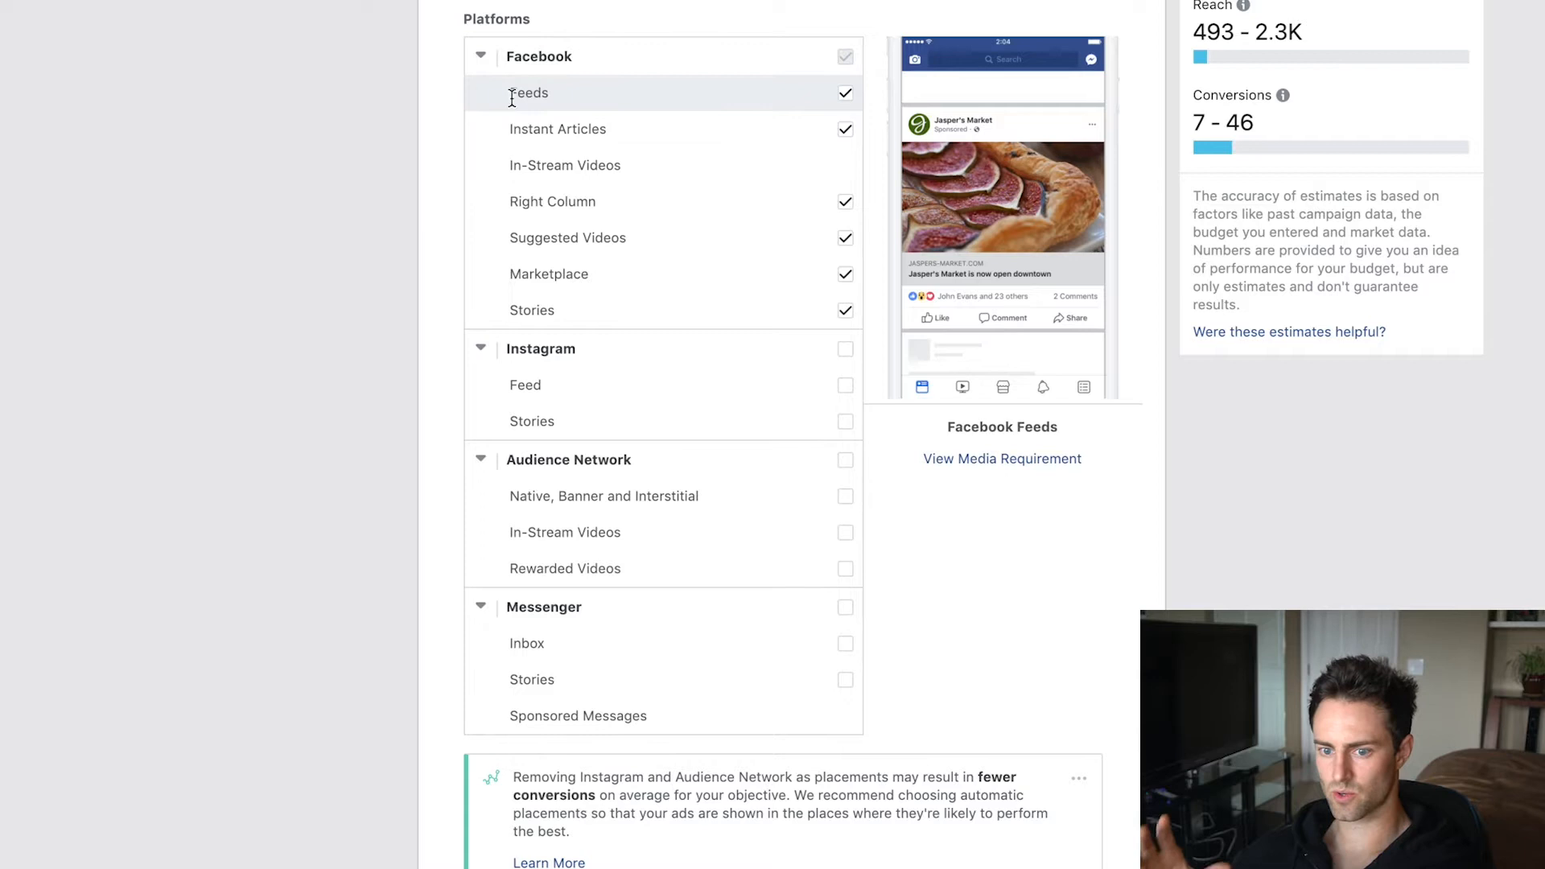
- Exclude Instant Articles, Right Column, Suggested Videos, Marketplace and Stories from the Facebook placements, keeping only Feeds
drag(511, 97, 555, 98)
click(557, 99)
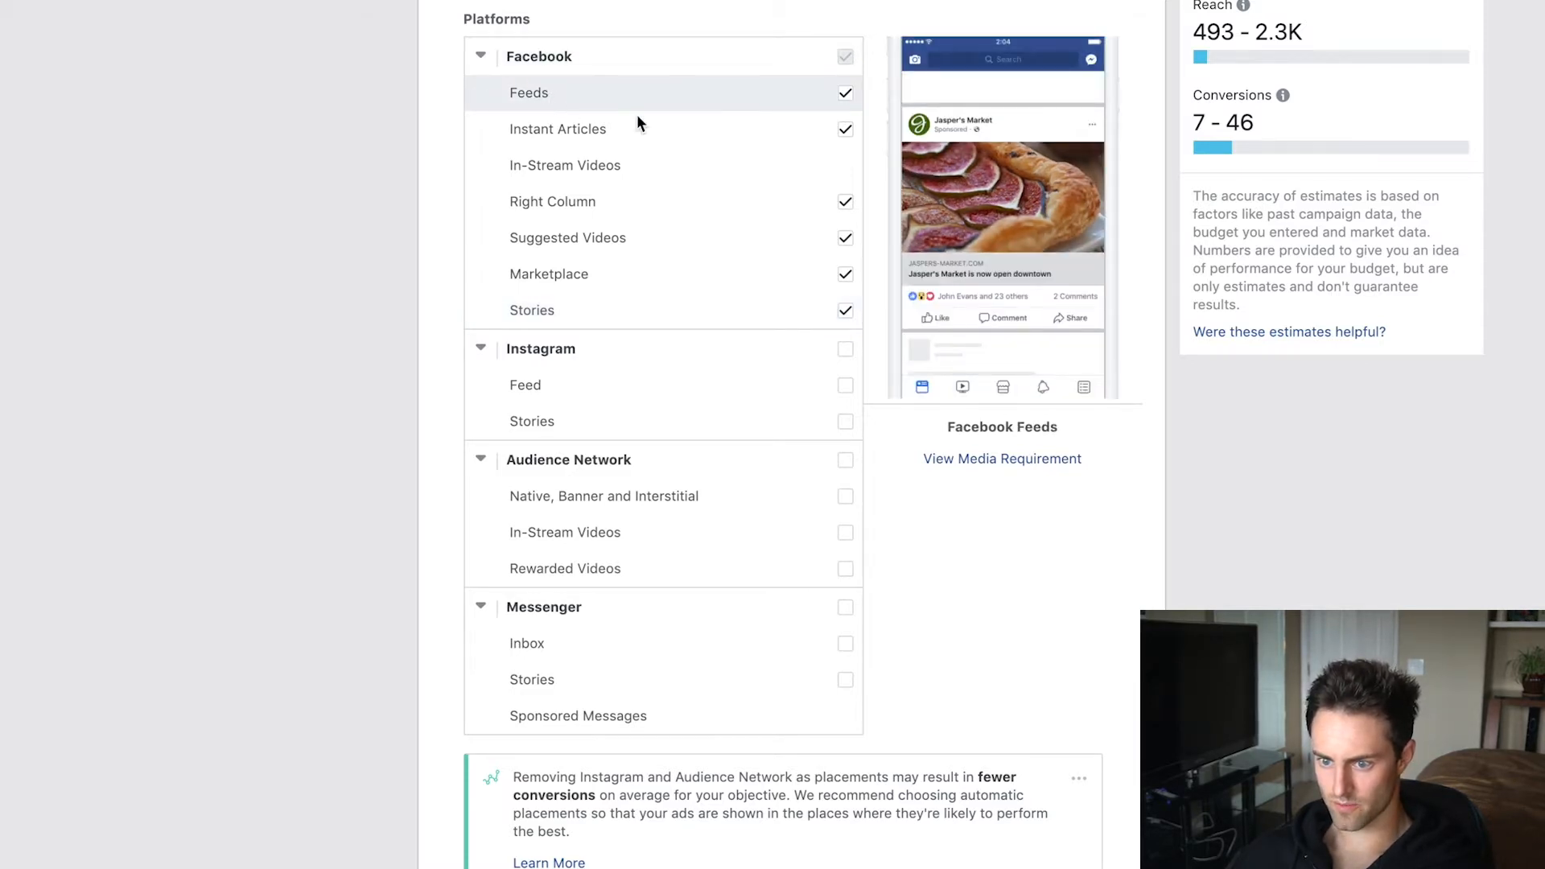
click(845, 129)
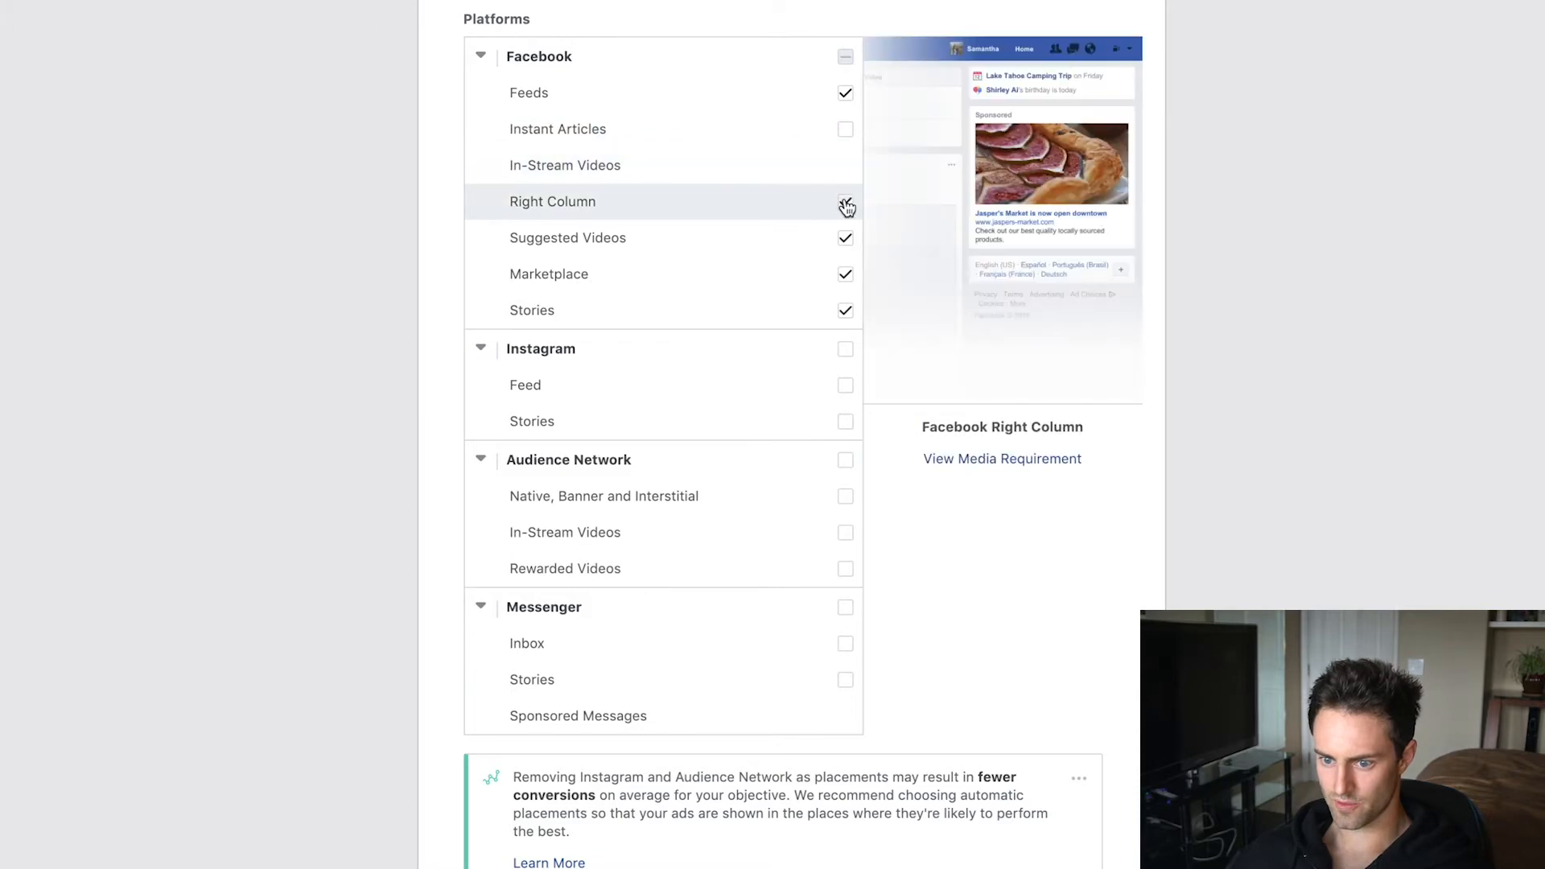
click(845, 202)
click(844, 238)
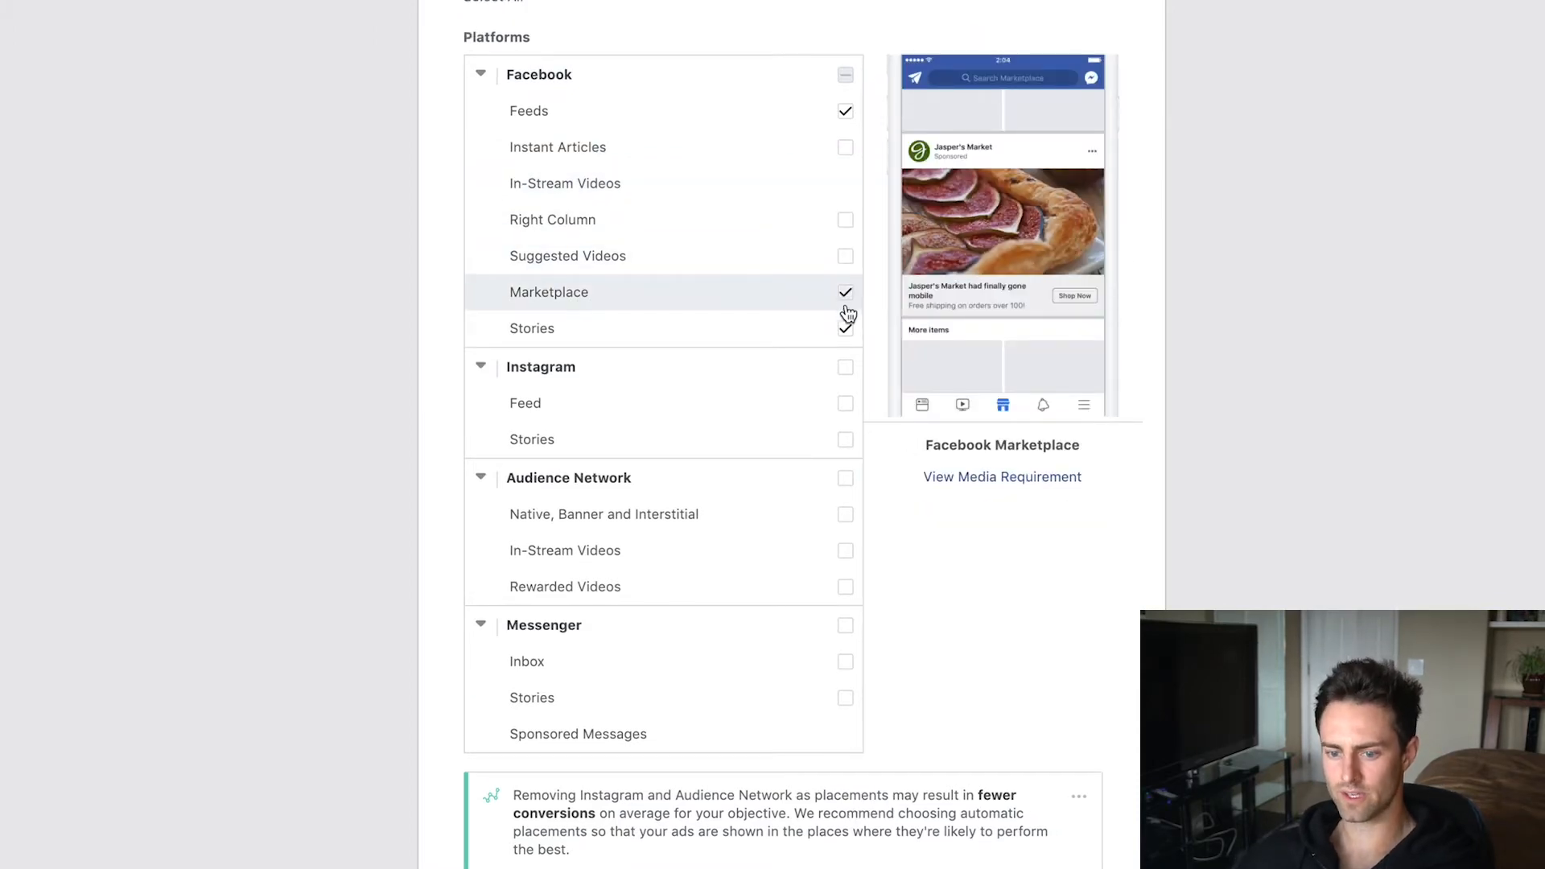
click(845, 292)
click(845, 329)
- Set the ad set's daily budget to $10
scroll(919, 552, down, 10)
scroll(930, 557, down, 4)
click(895, 255)
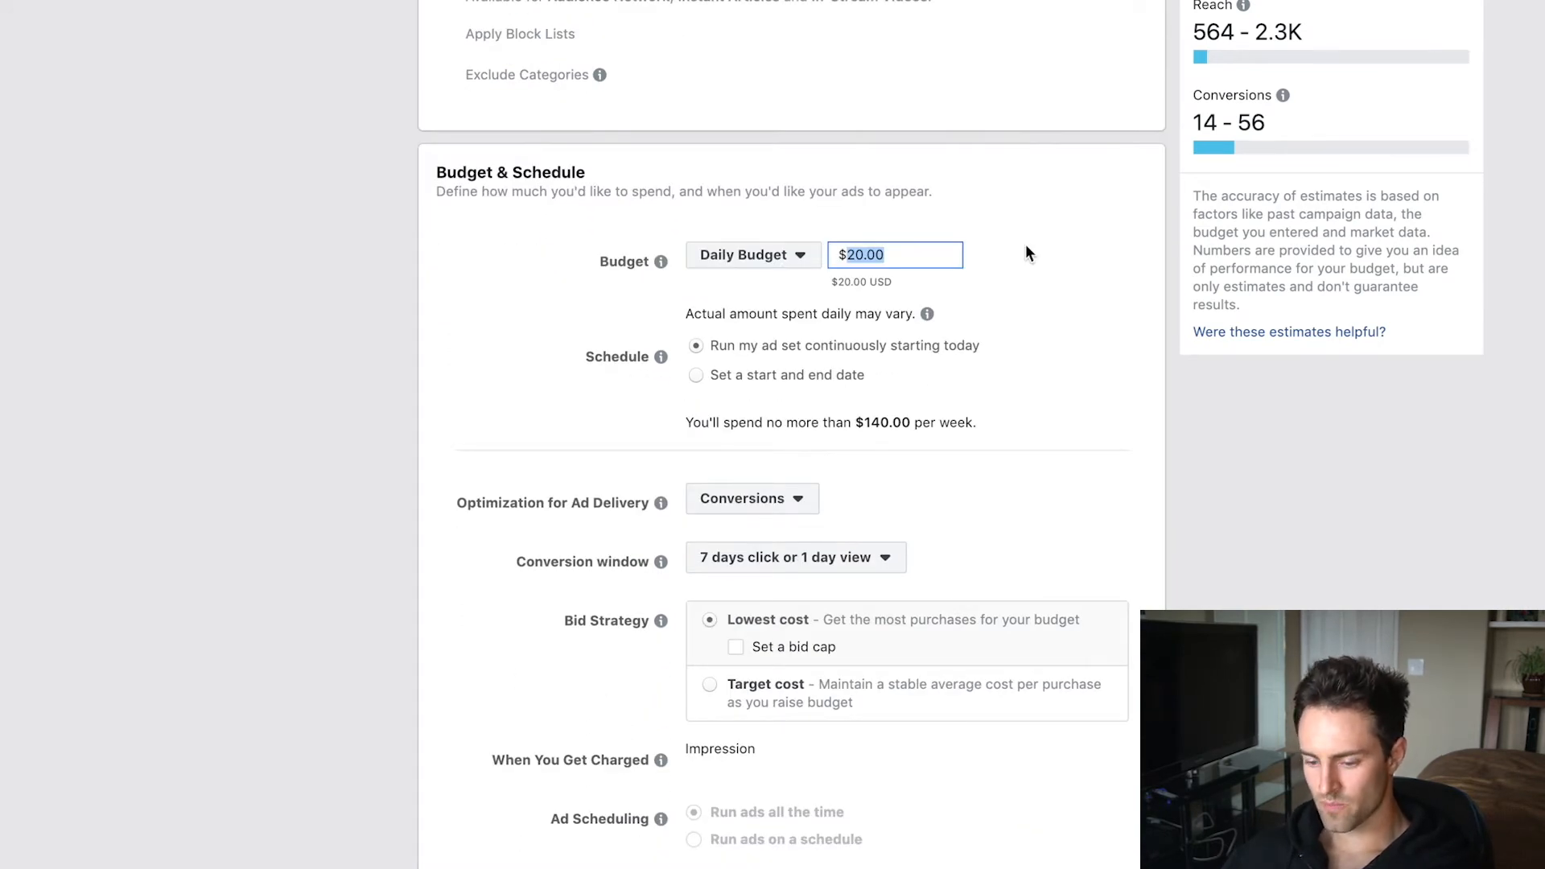
text(10)
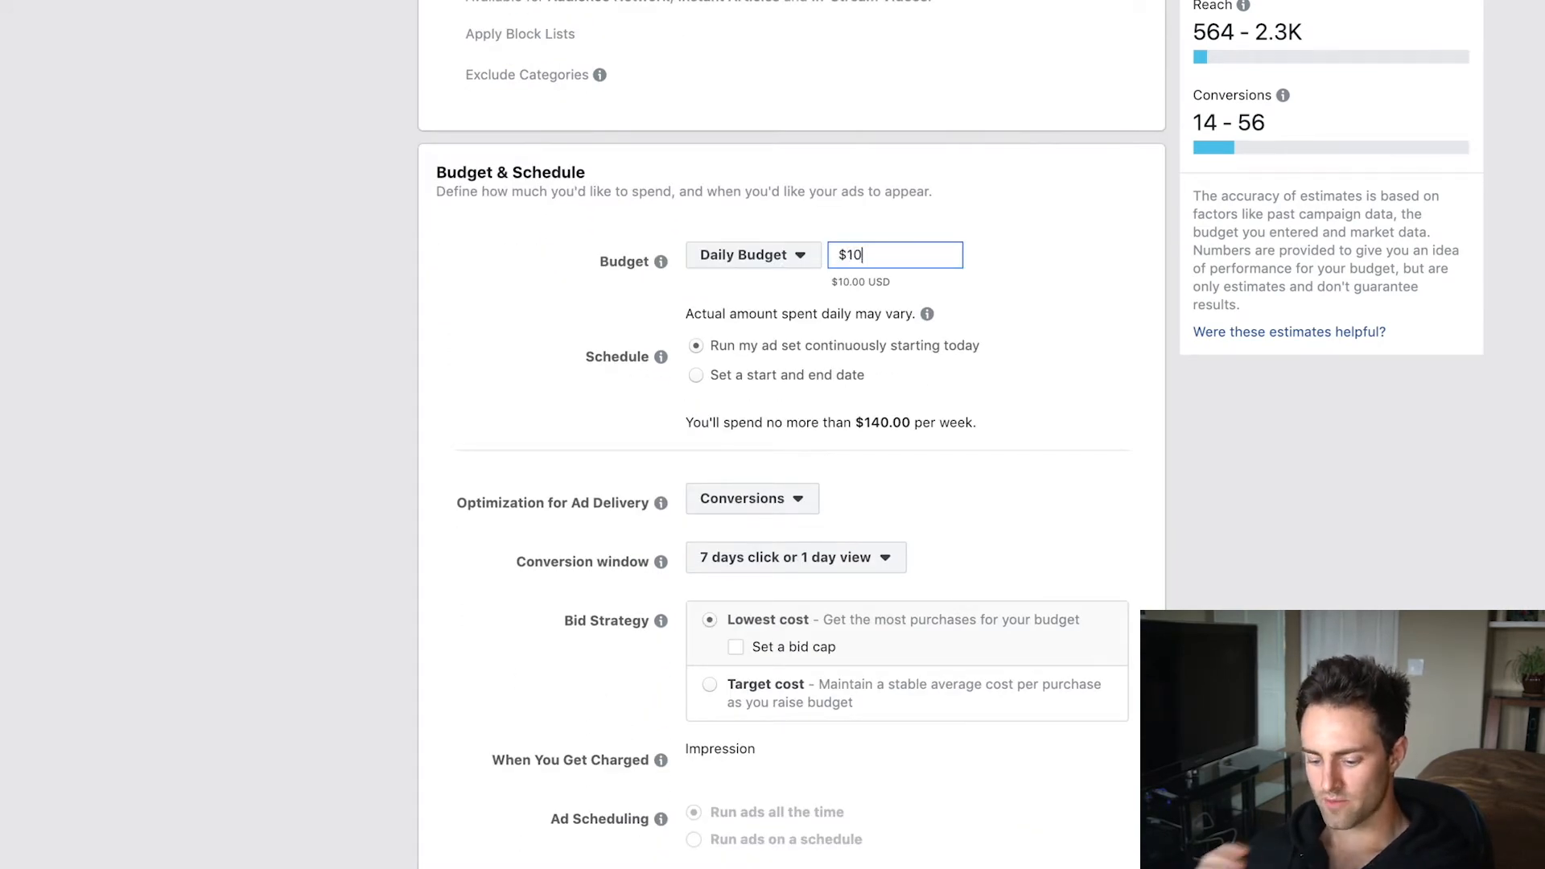
click(1066, 279)
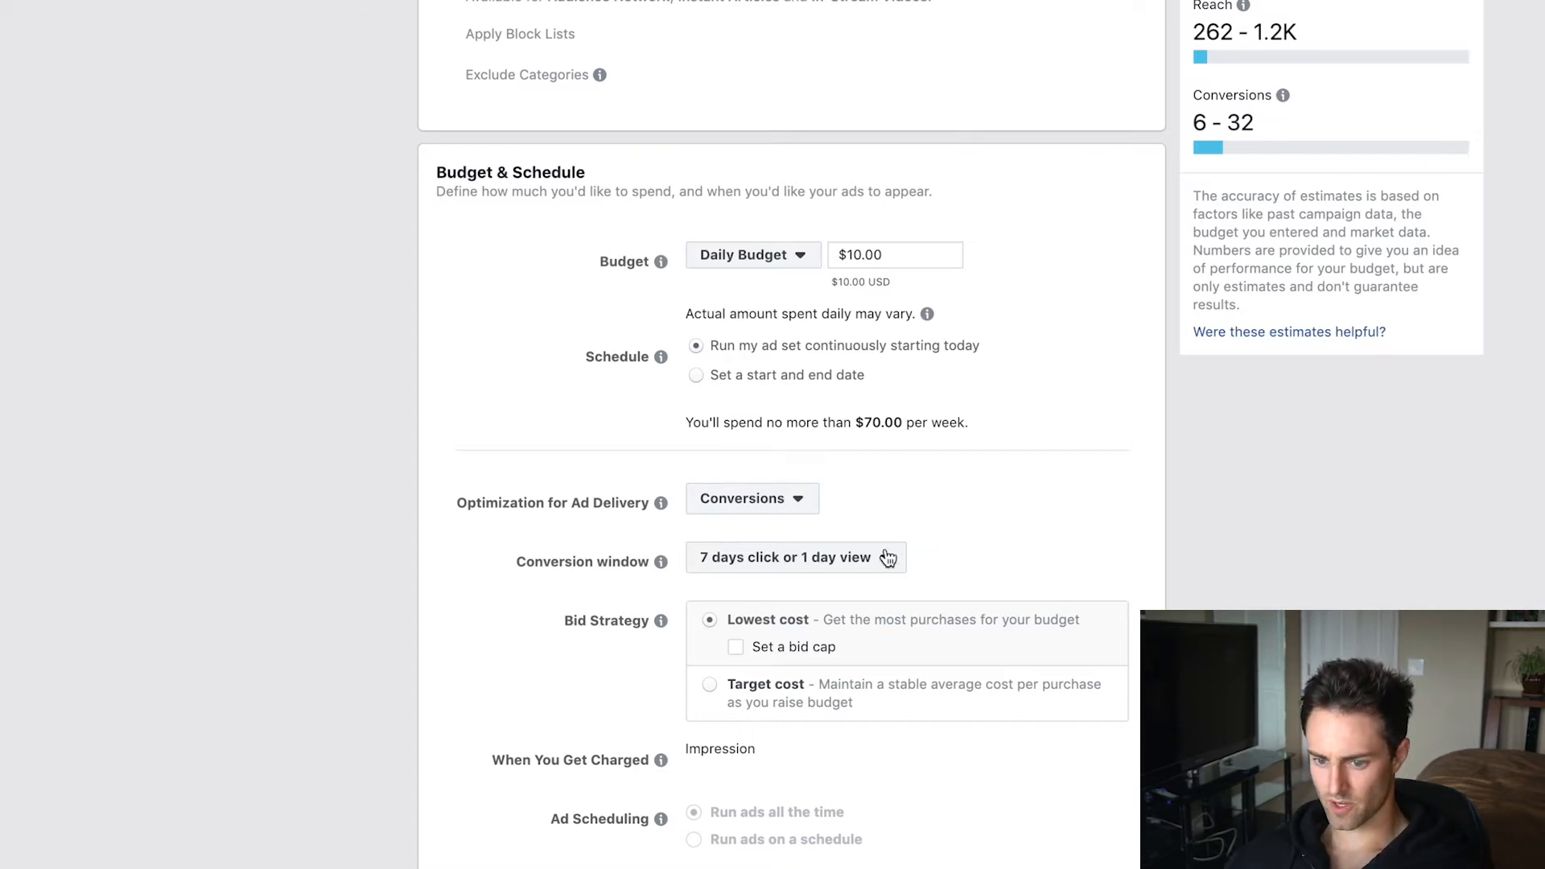
- Set the ad set's conversion window to 1 day click or view
scroll(949, 535, down, 3)
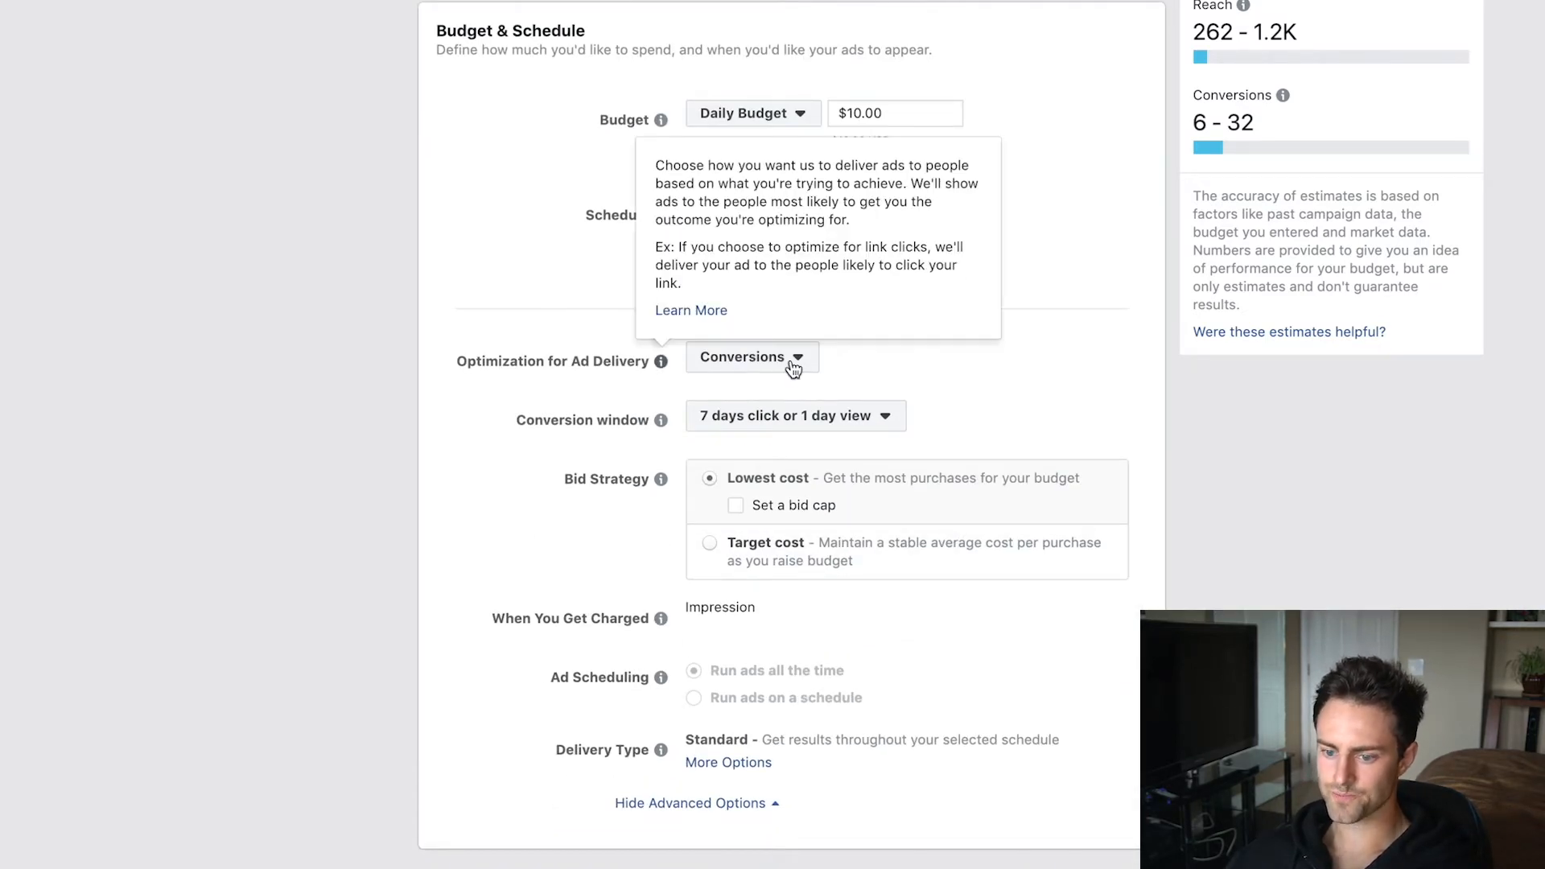
click(840, 420)
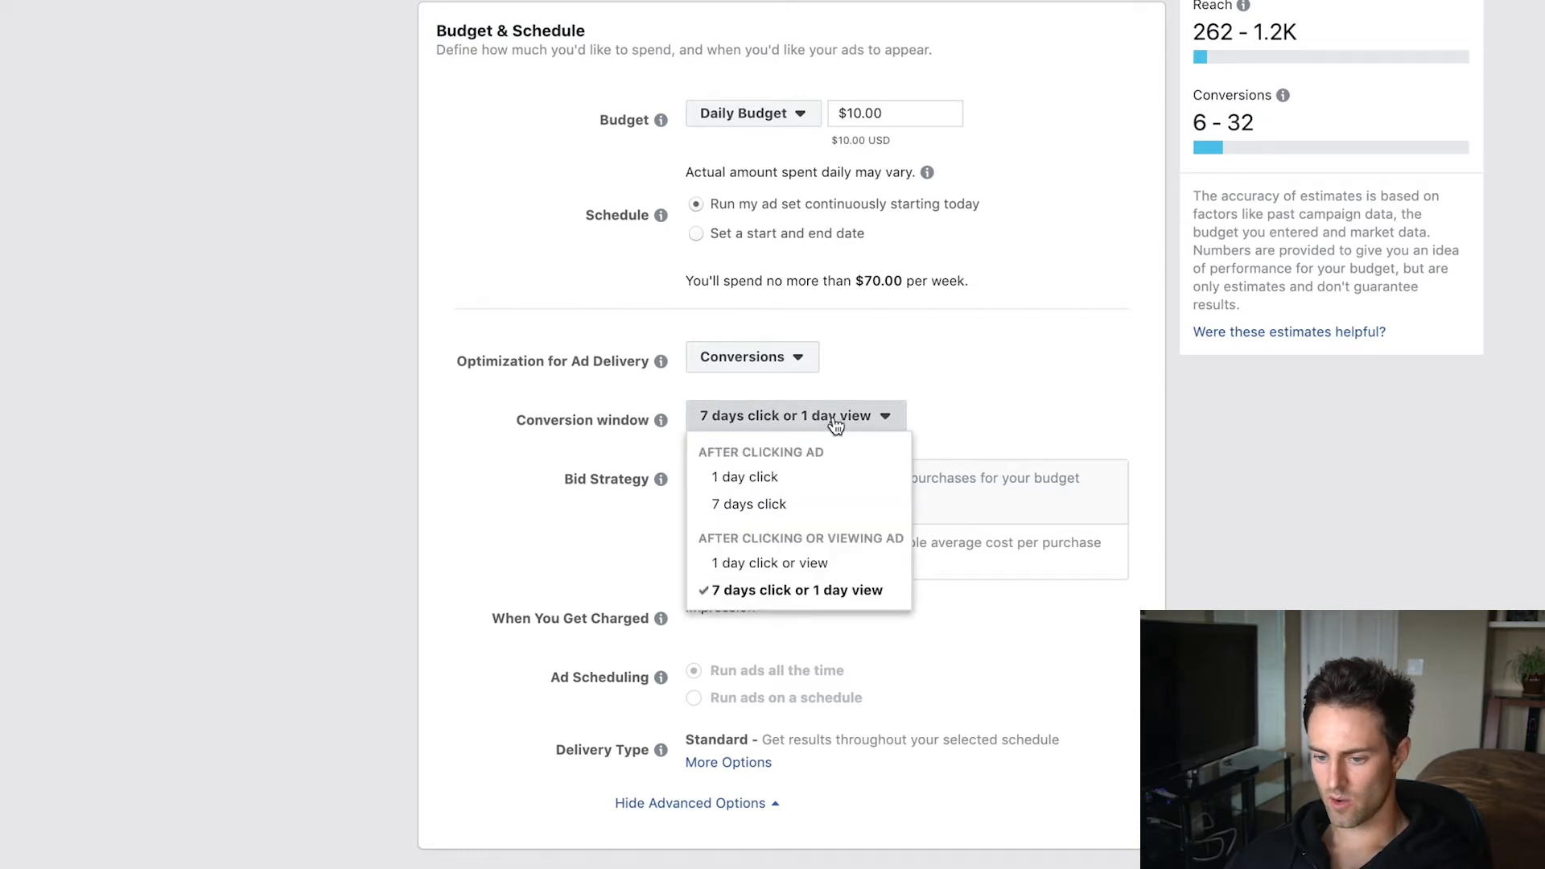
click(813, 565)
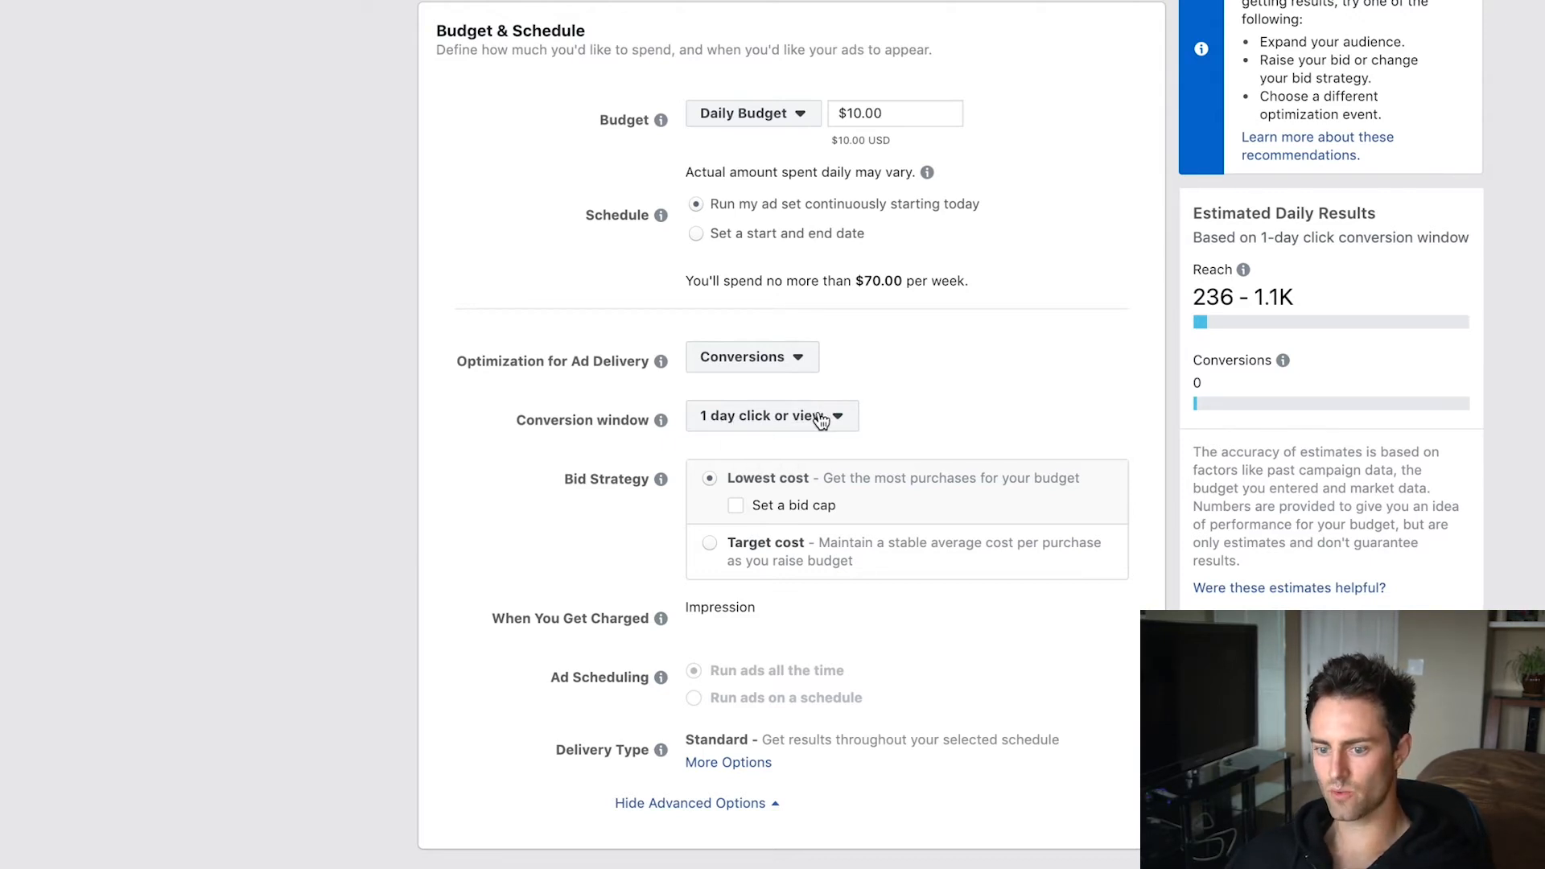
- Examine how the Lowest cost and Target cost bid strategies work for the ad set
mouse_move(756, 471)
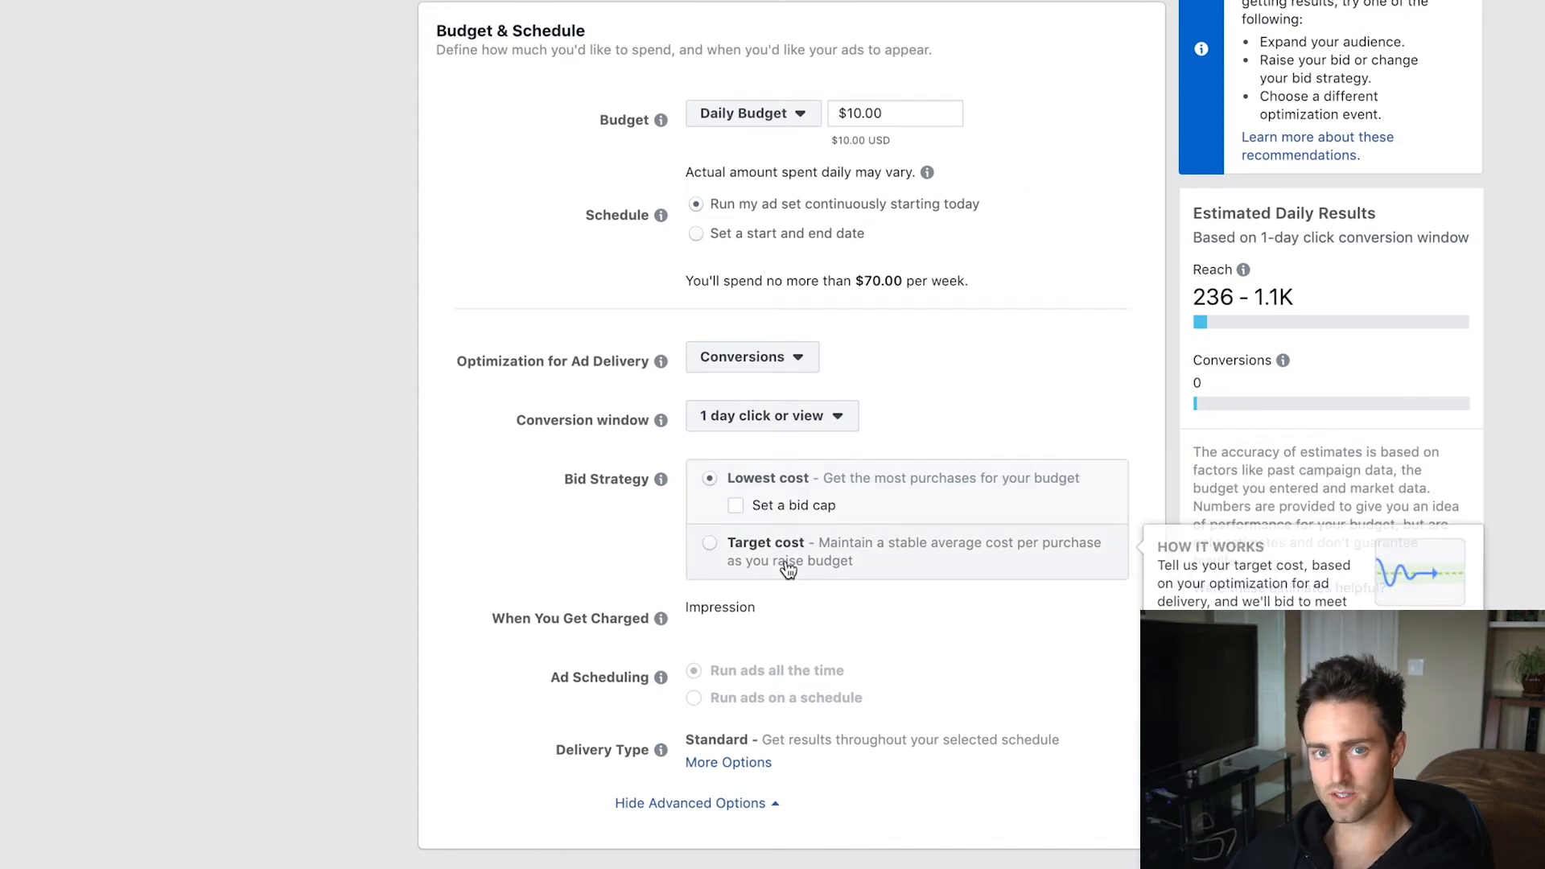
mouse_move(842, 556)
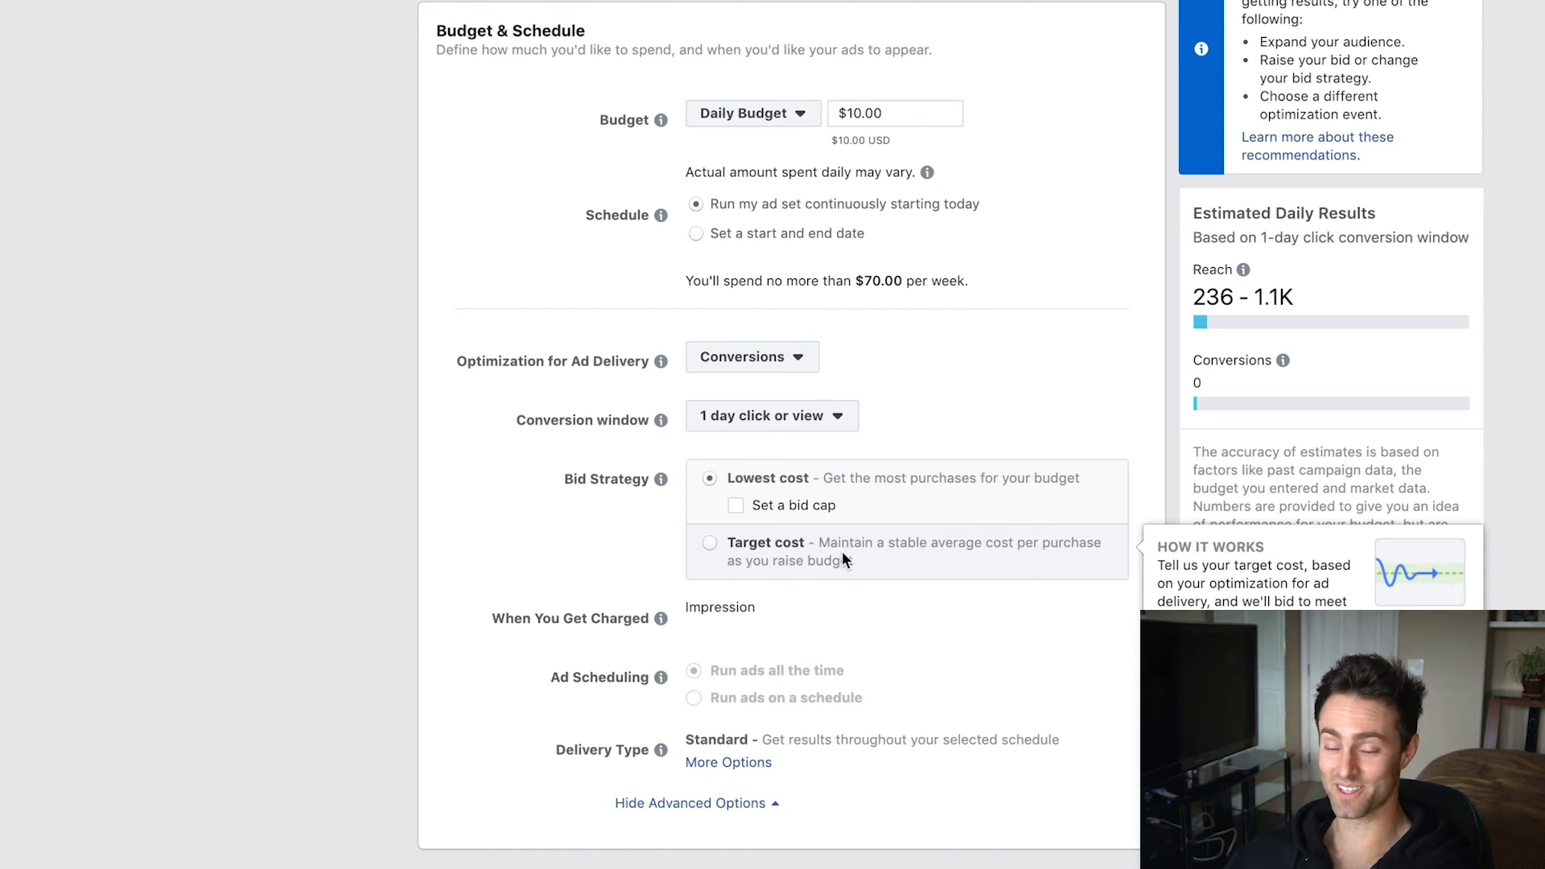
mouse_move(765, 500)
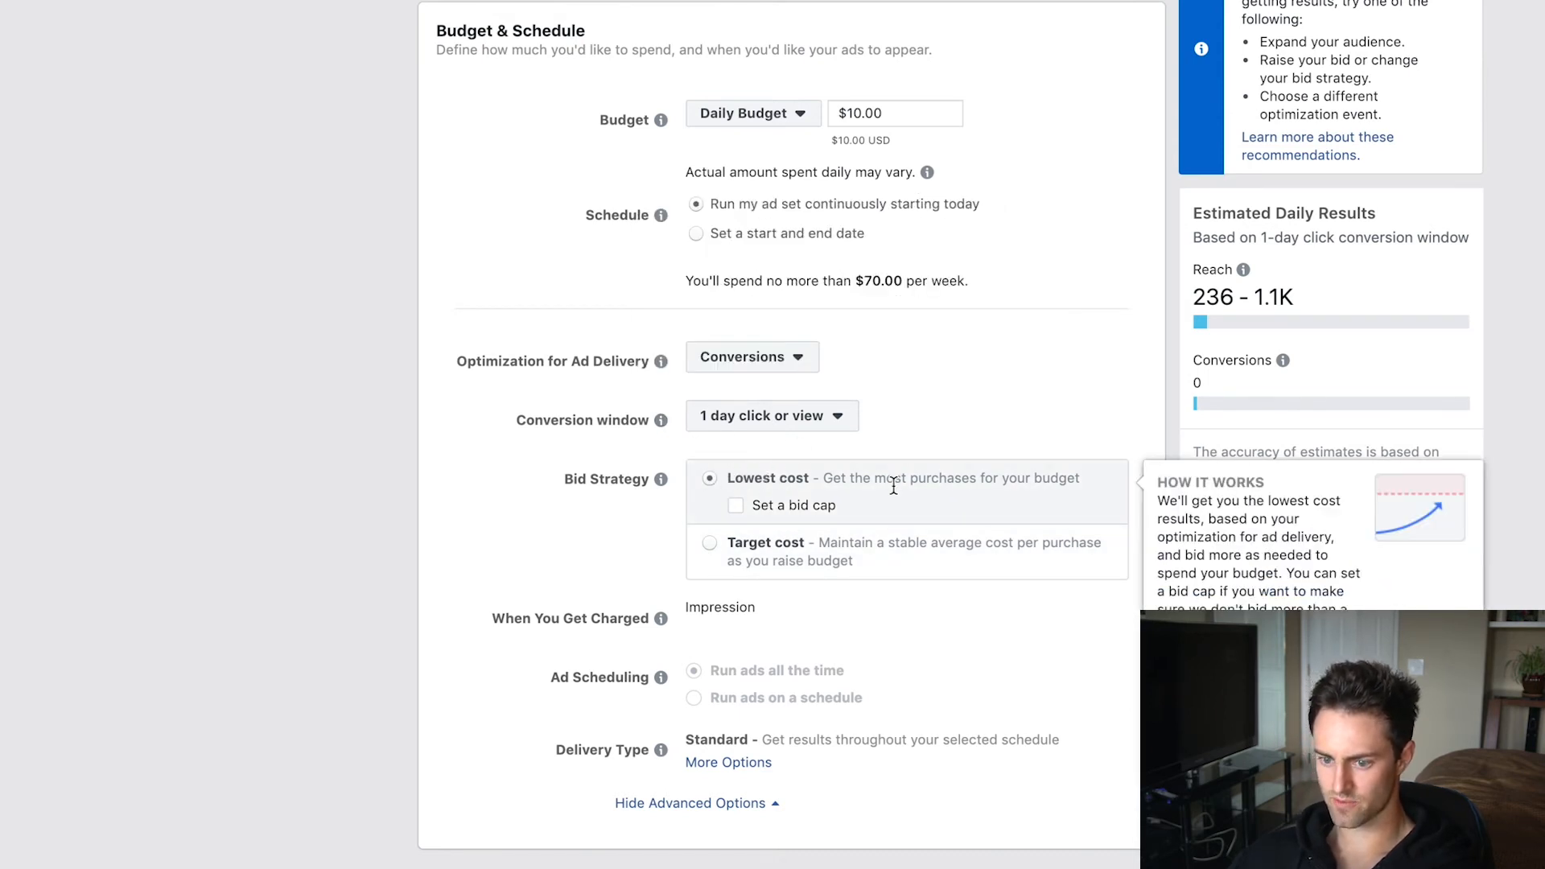
drag(743, 480, 1059, 478)
click(1032, 480)
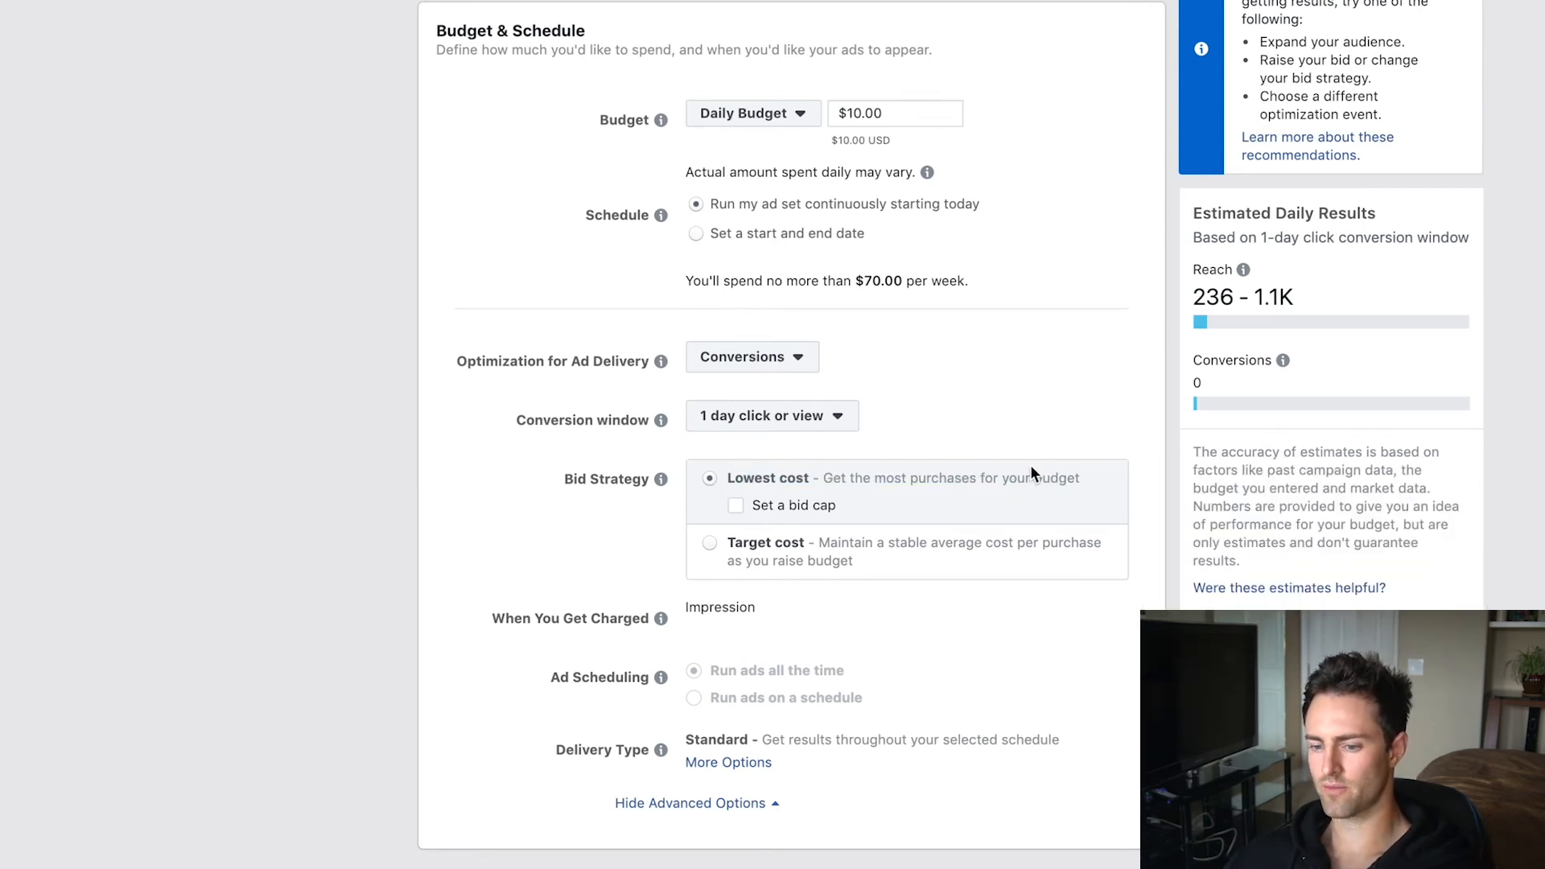
mouse_move(1027, 475)
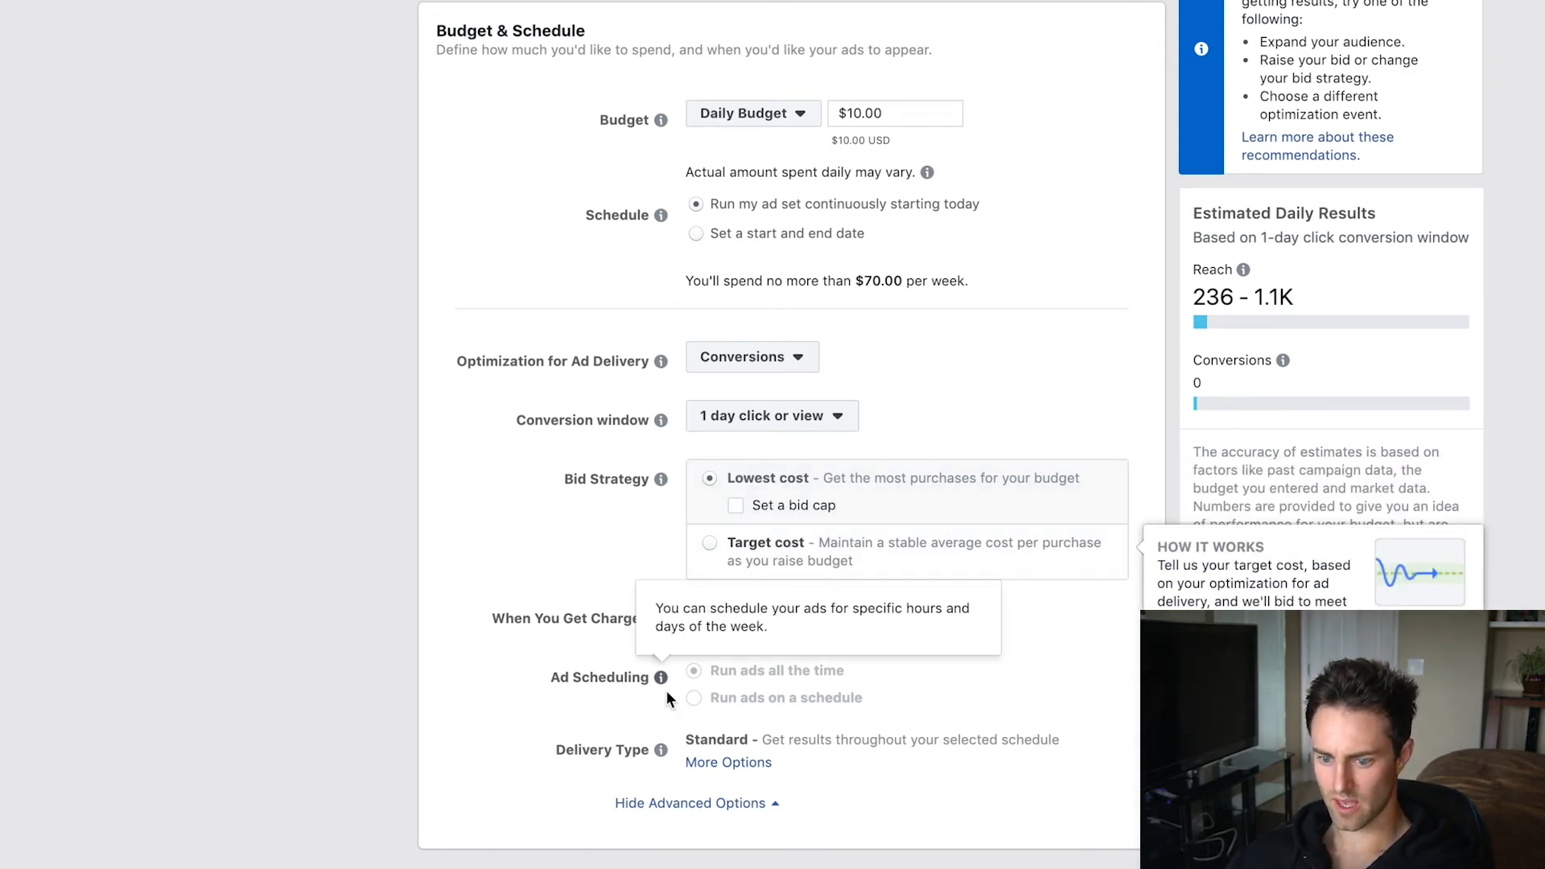
mouse_move(768, 477)
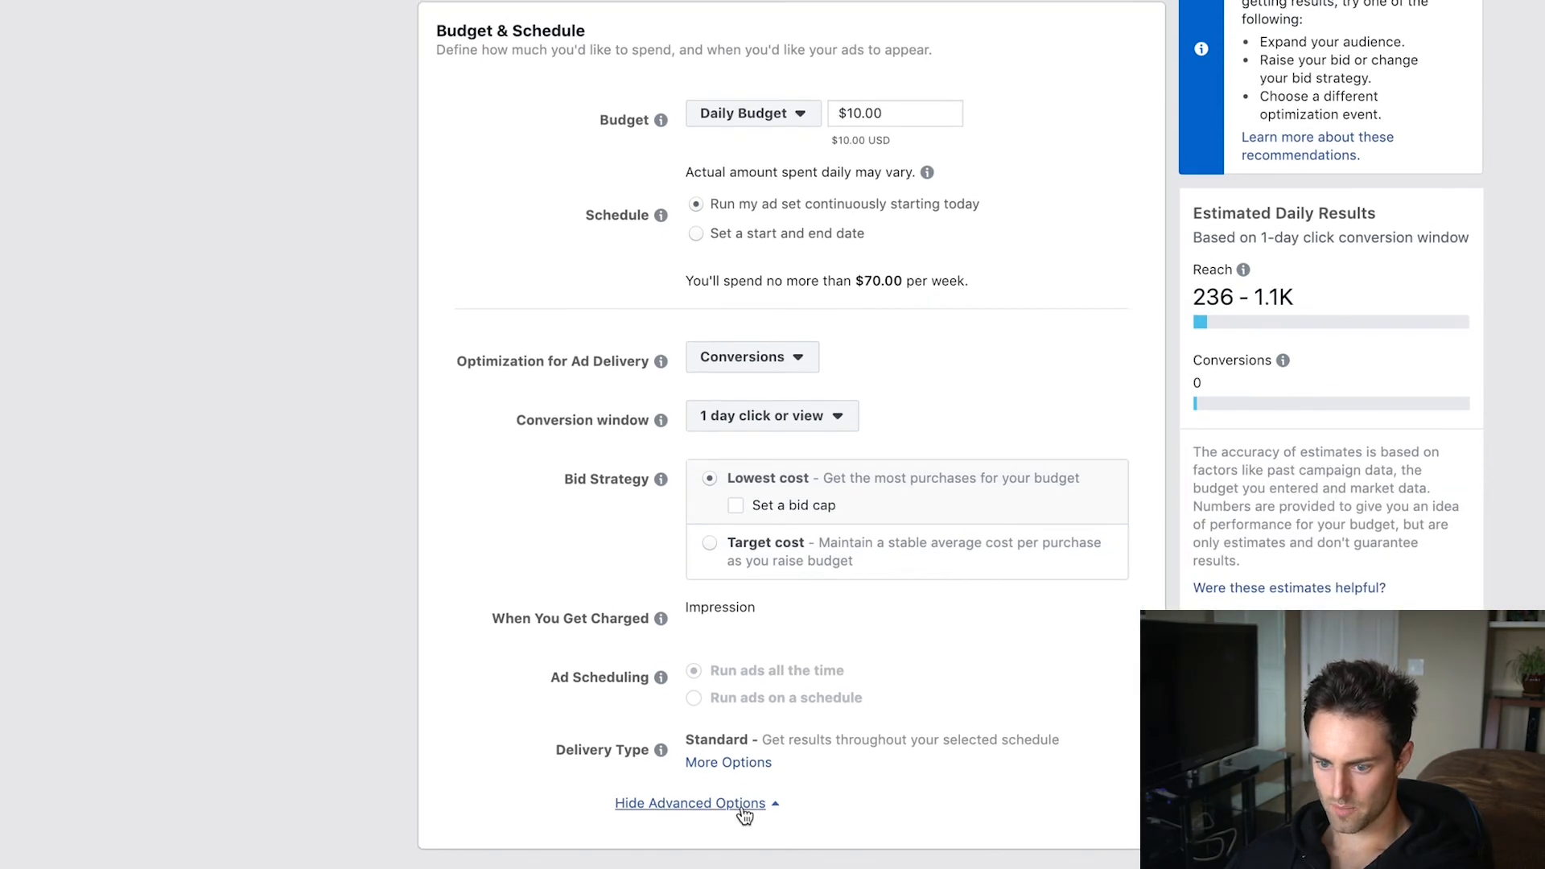
- Show the additional delivery type options in the ad set's advanced budget and schedule settings
click(737, 805)
click(742, 806)
scroll(852, 810, down, 6)
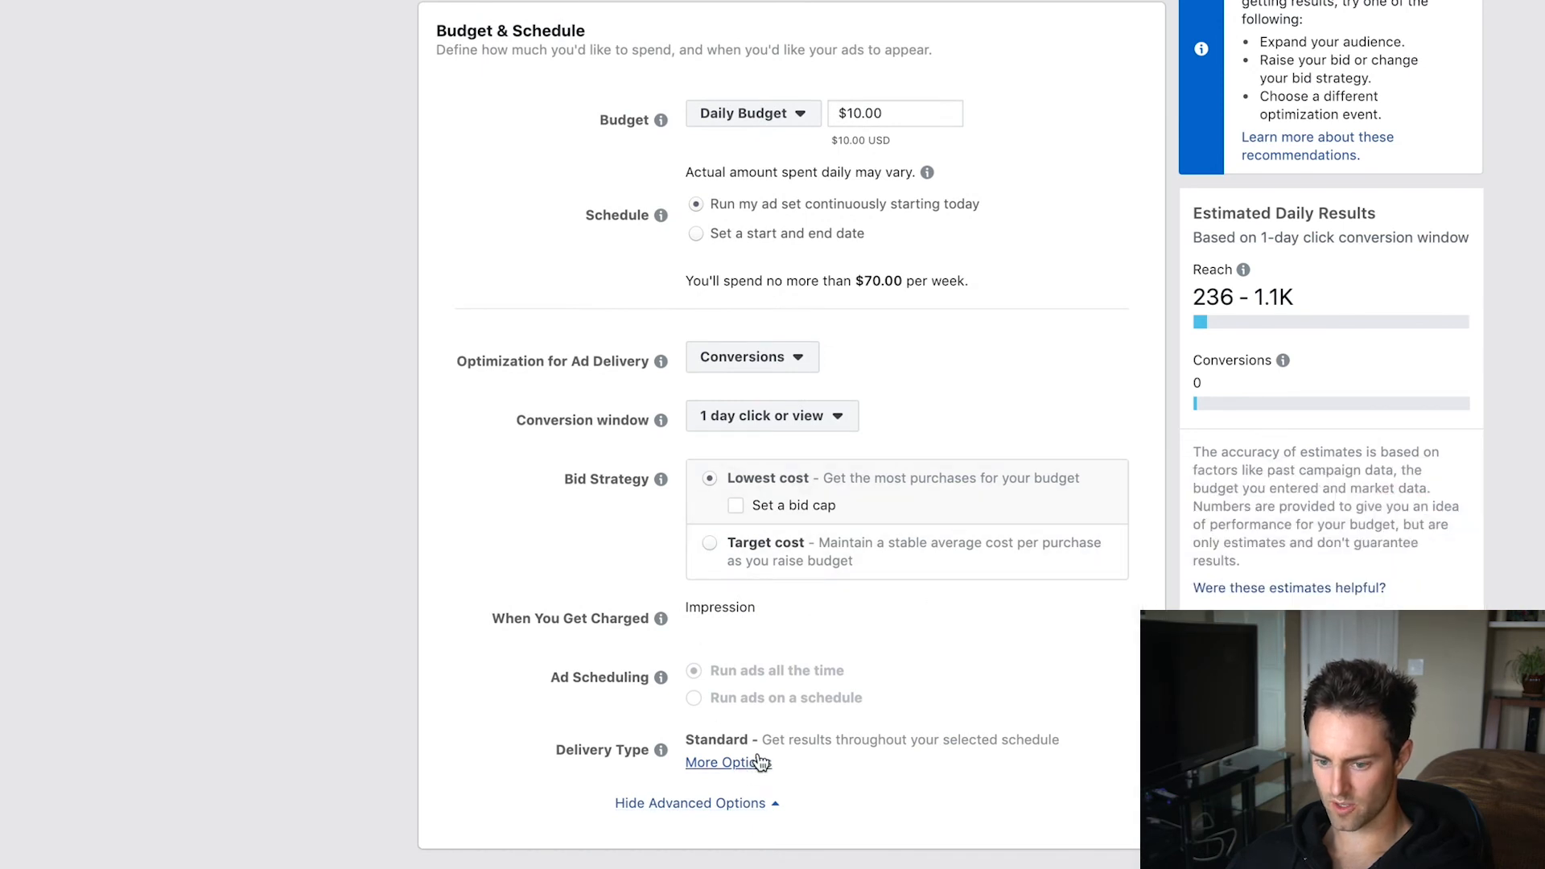
click(738, 769)
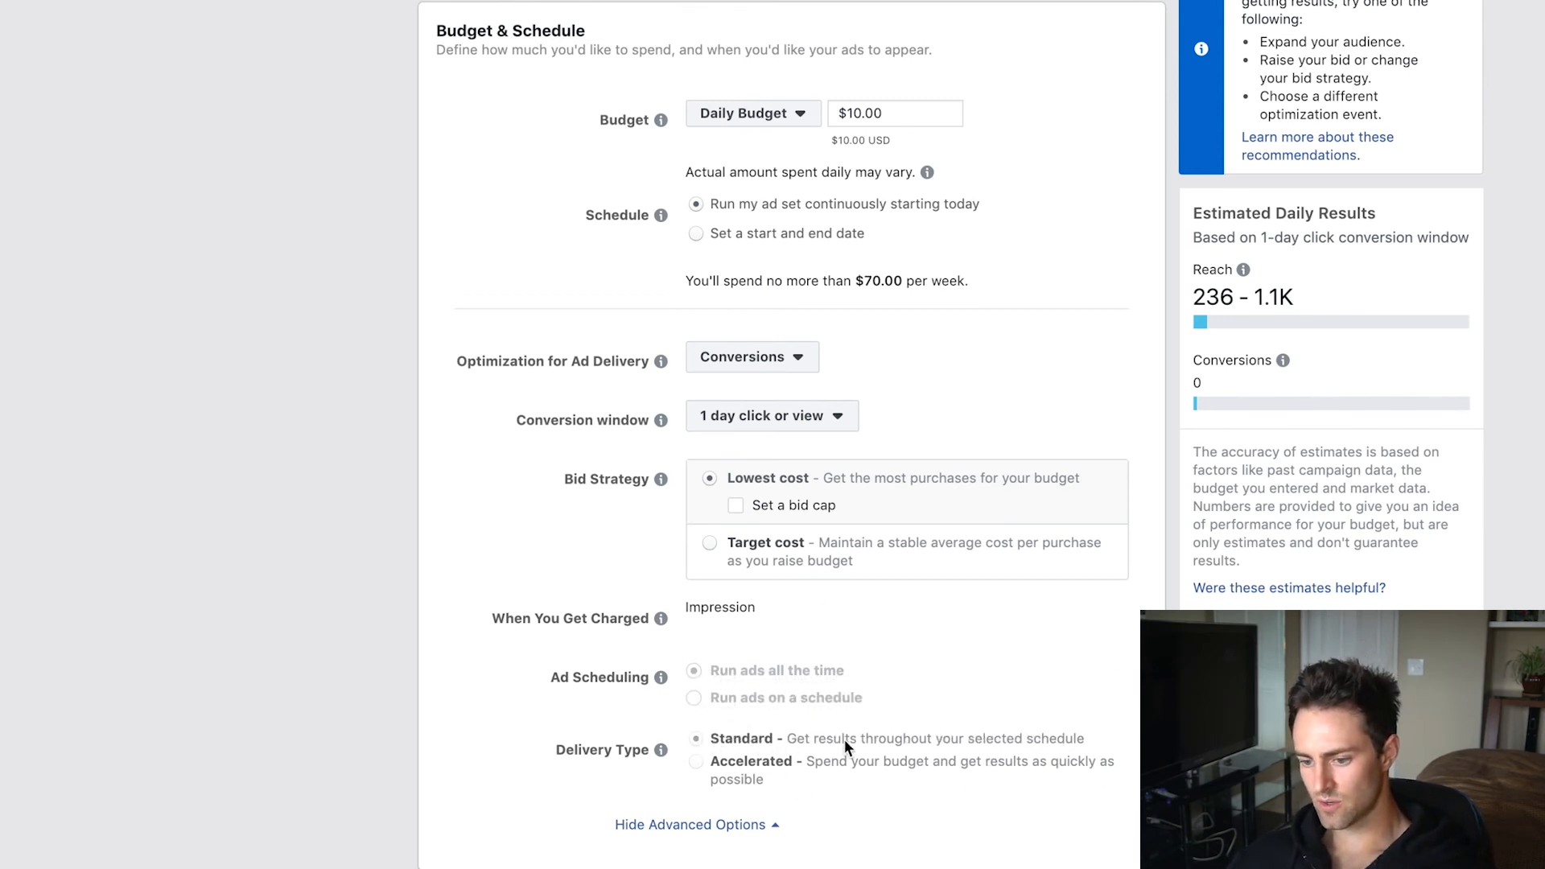
- Review the ad set's detailed targeting, placements, and budget and schedule settings
scroll(879, 753, down, 2)
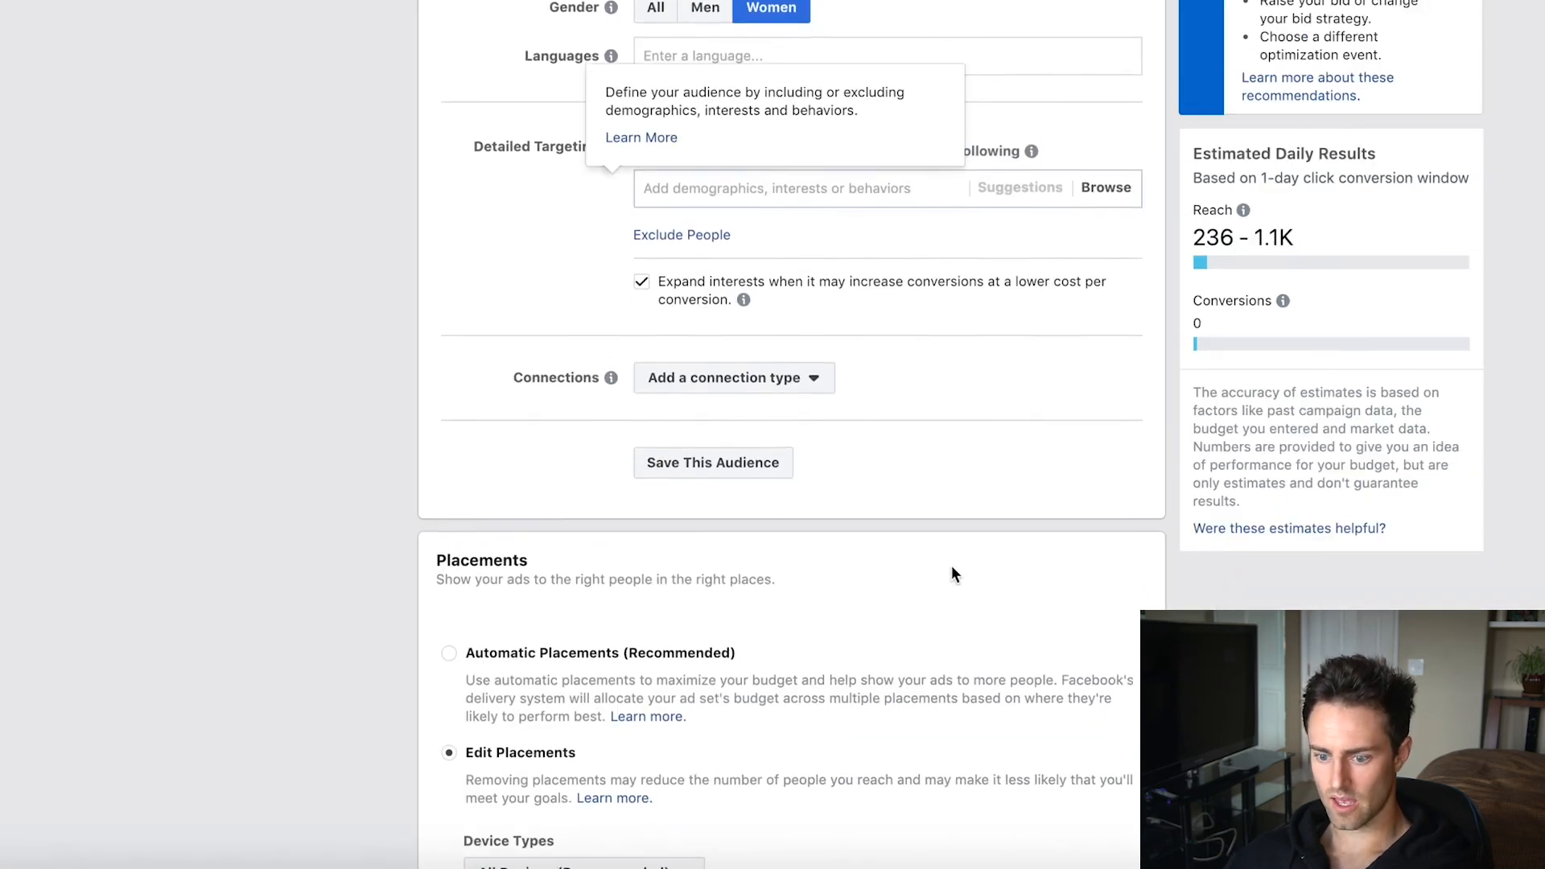
scroll(800, 528, down, 15)
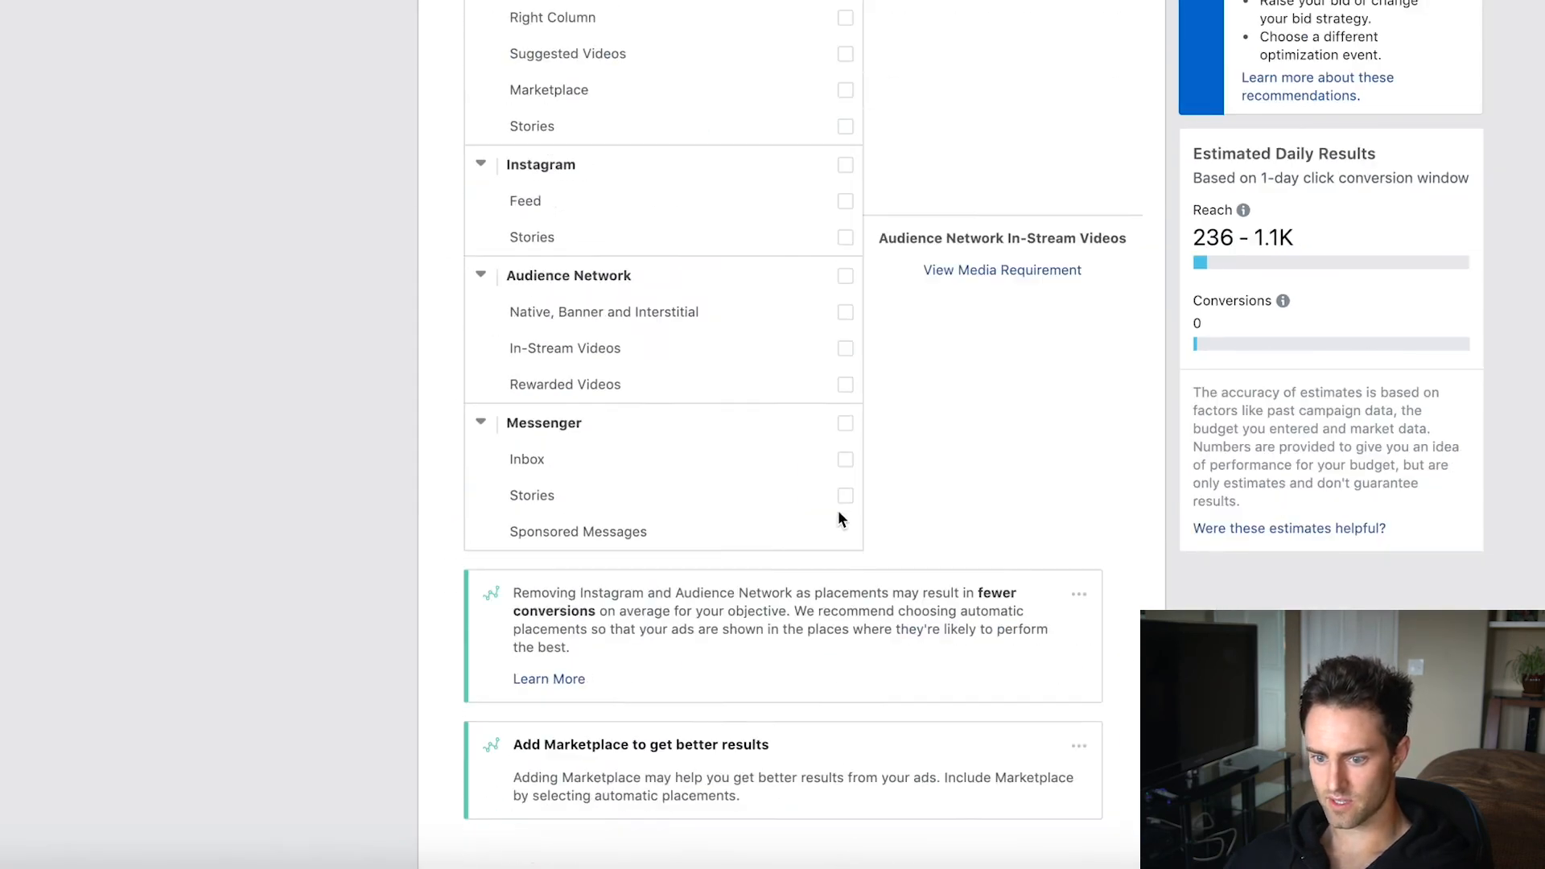
scroll(868, 455, up, 5)
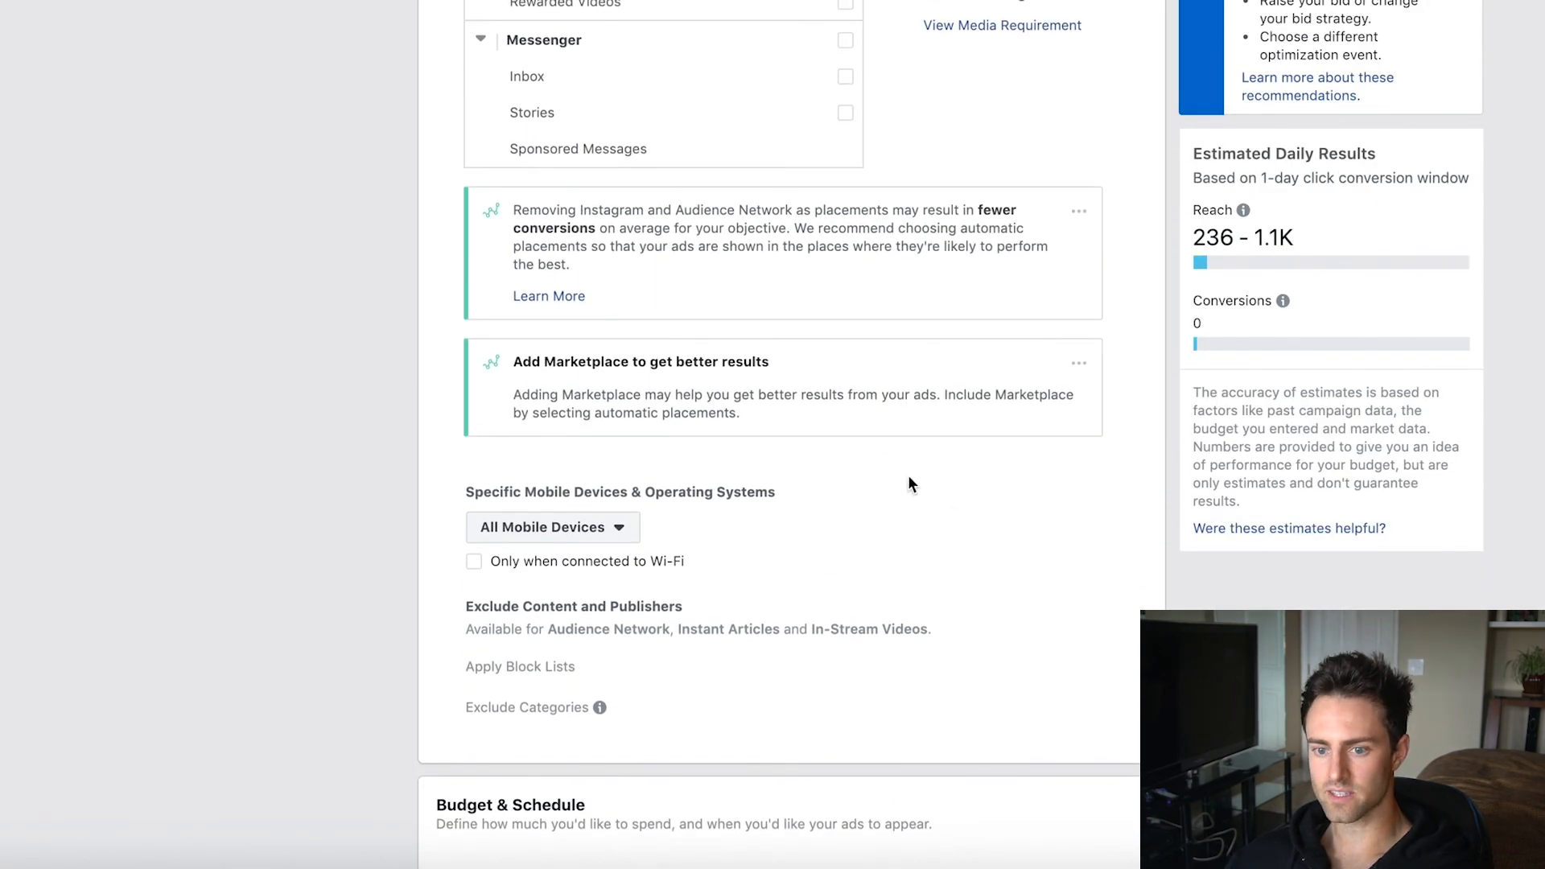
scroll(909, 462, down, 5)
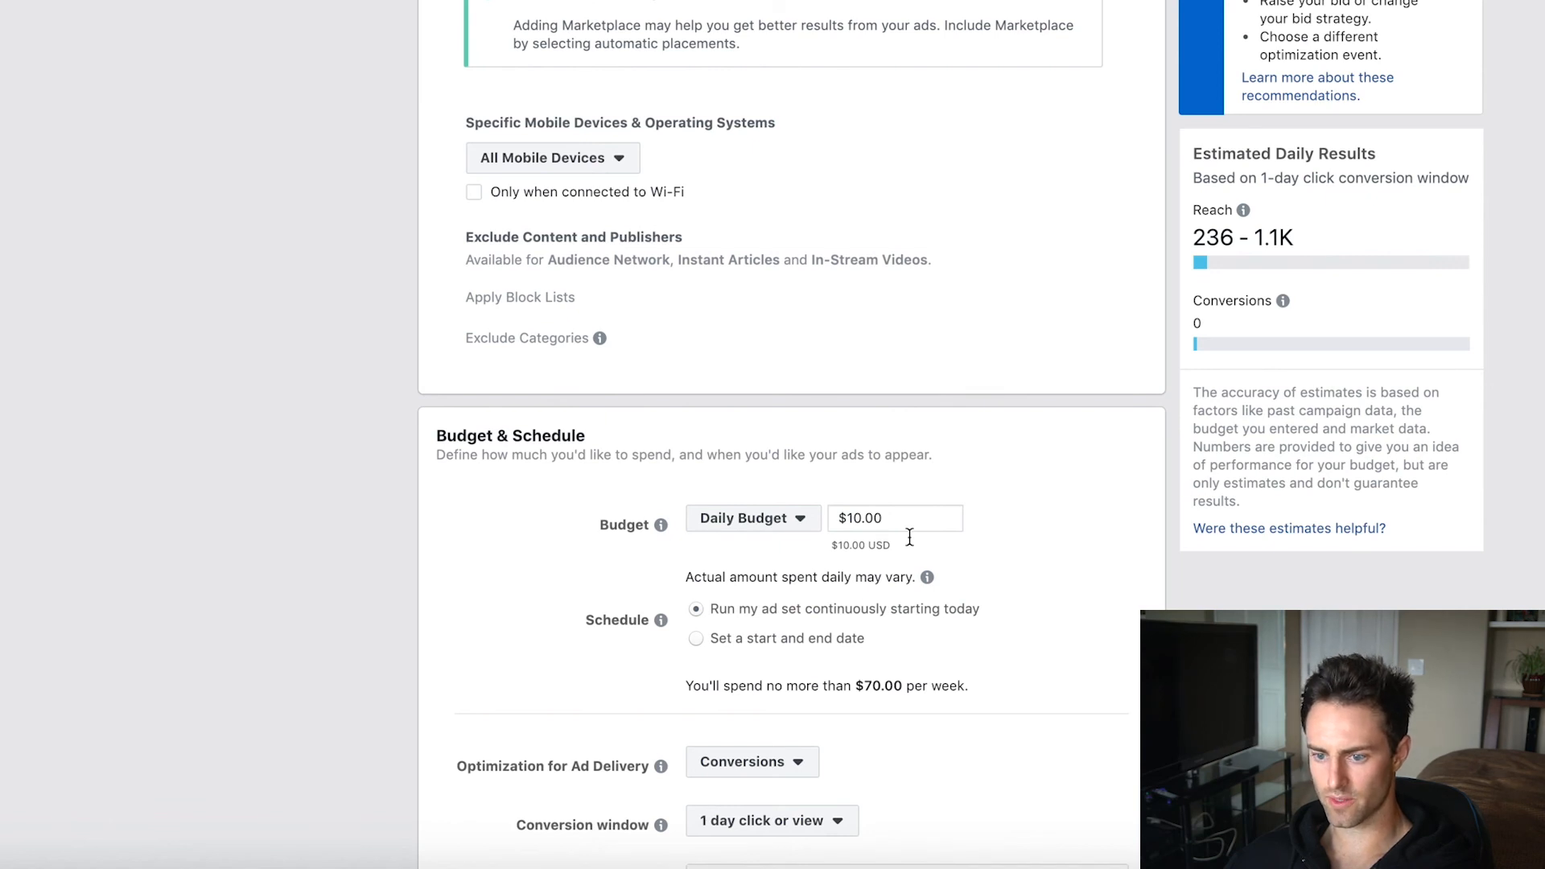